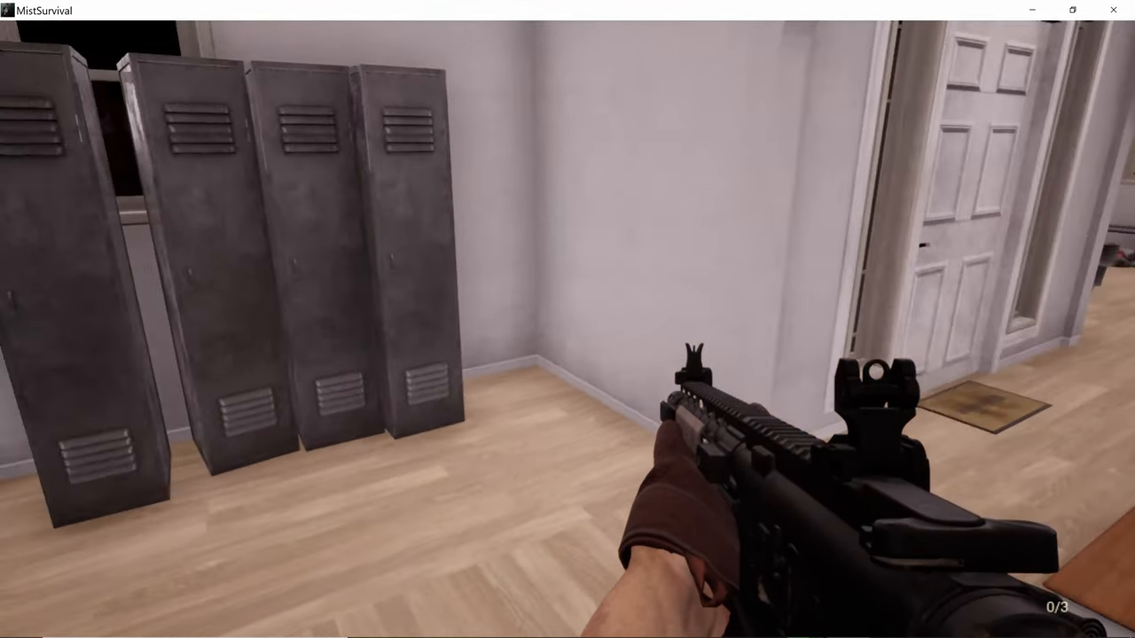
# Step: Walk down the hallway and out onto the porch toward Scott by the fence
pyautogui.press('w')
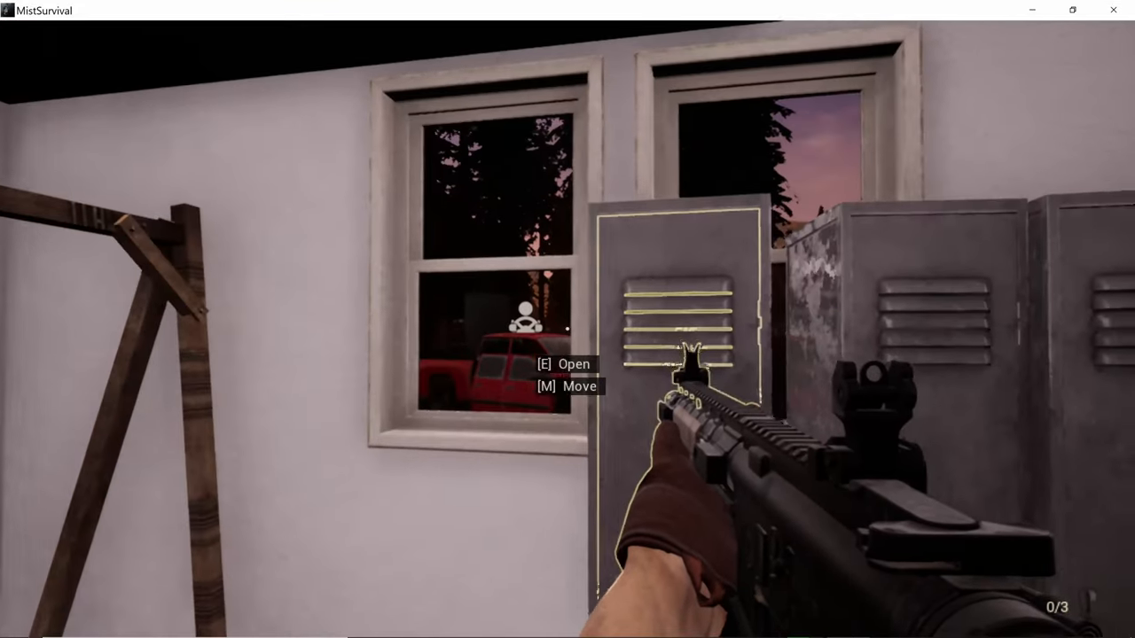
pyautogui.press('w')
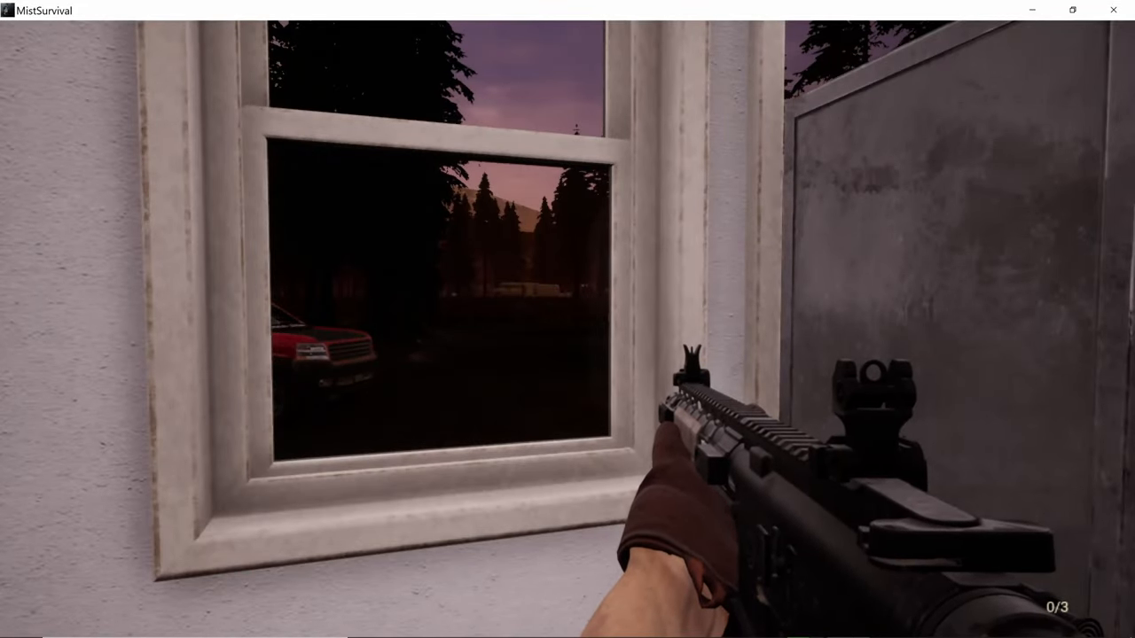
pyautogui.press('w')
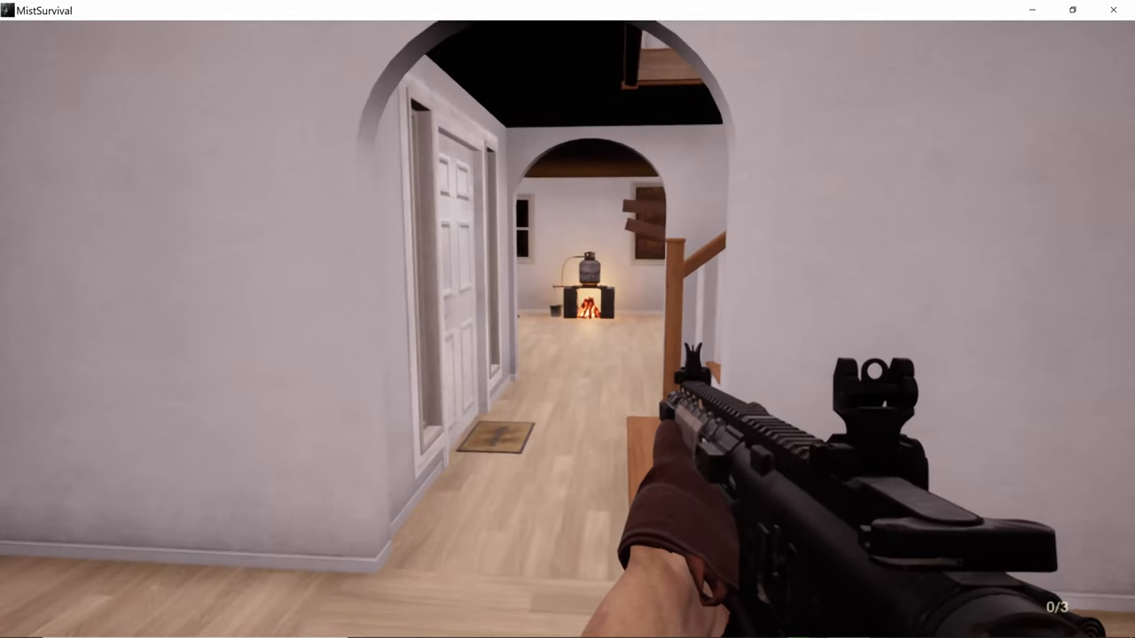
pyautogui.press('w')
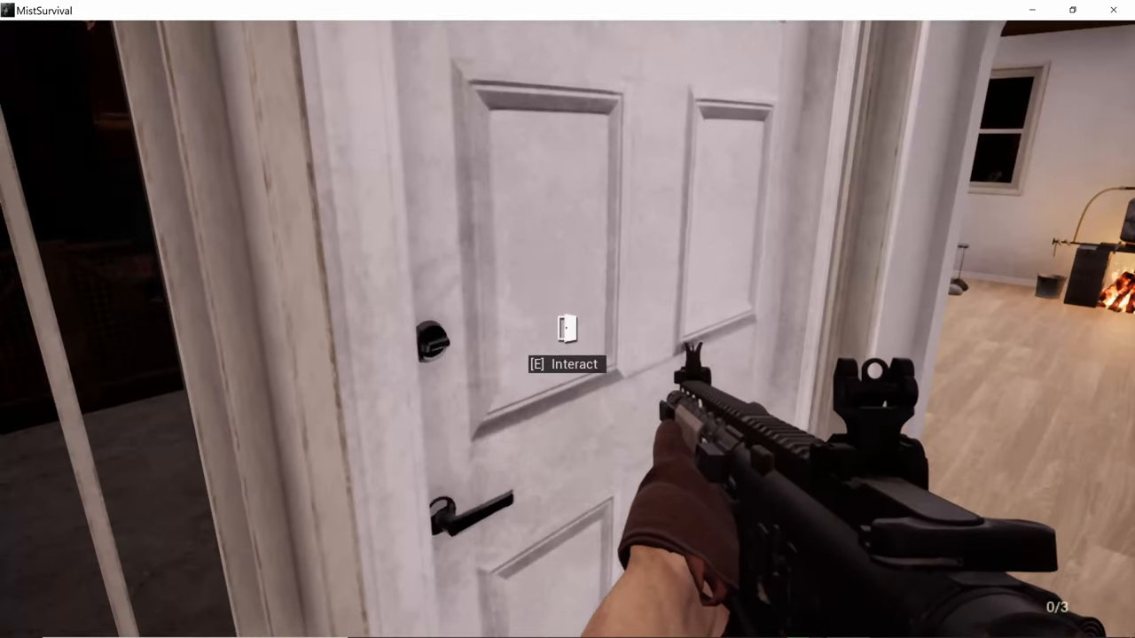
pyautogui.press('w')
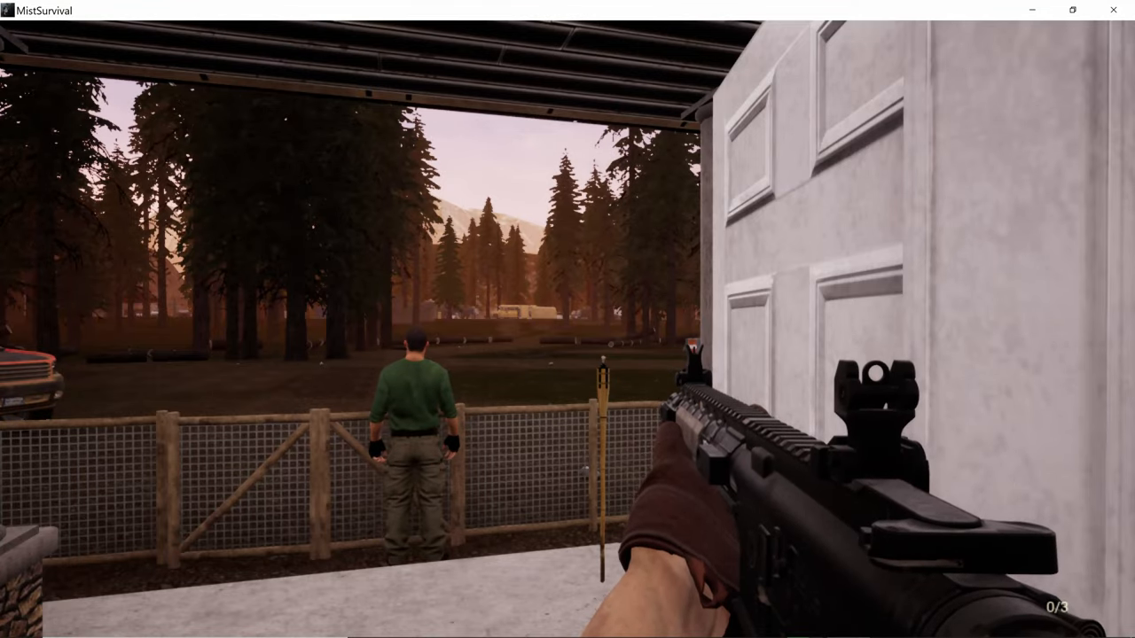
pyautogui.press('w')
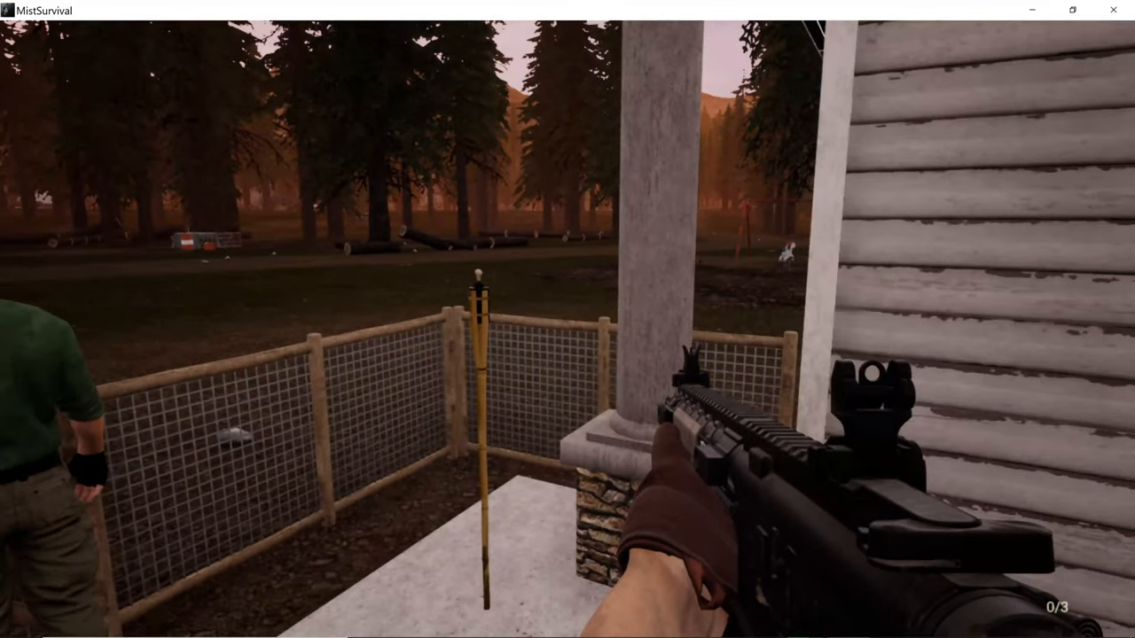
pyautogui.press('w')
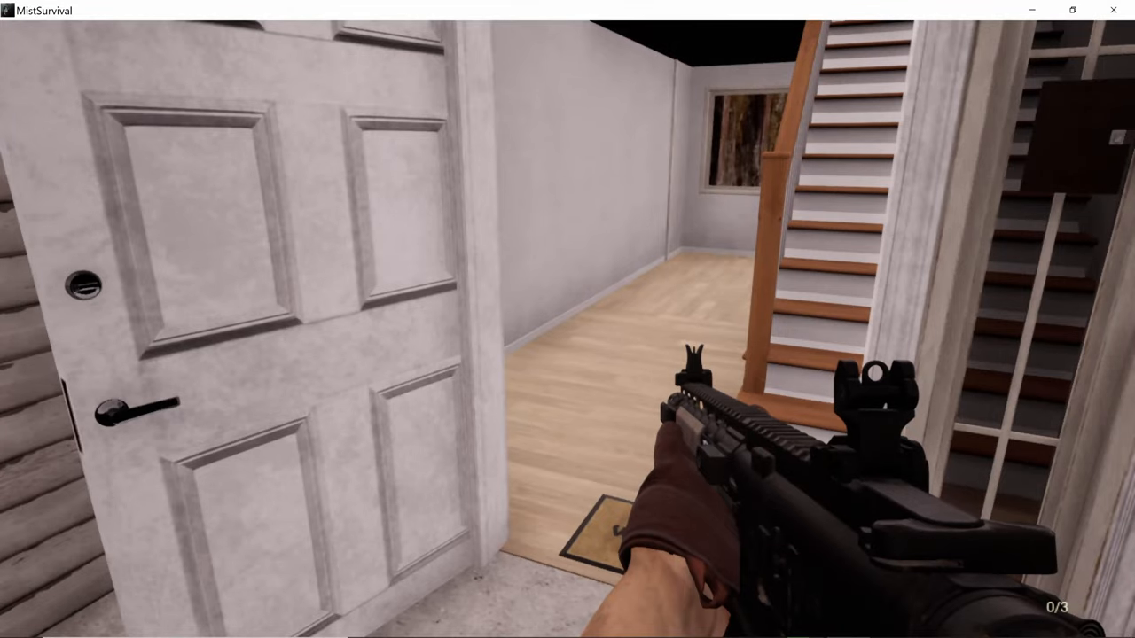
pyautogui.press('s')
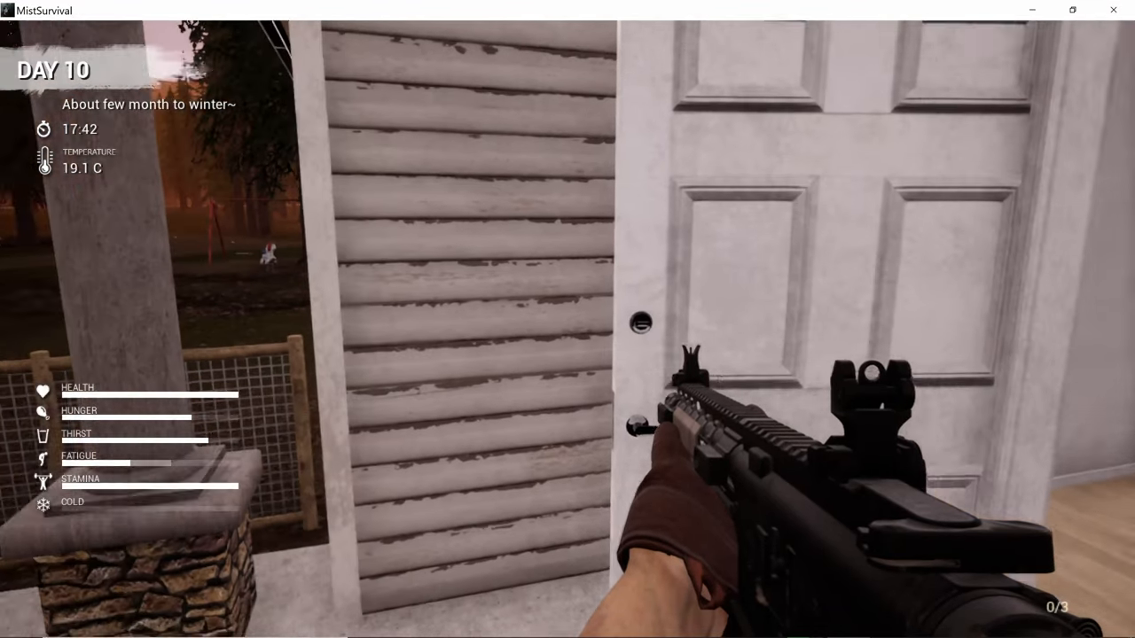
# Step: Re-enter through the white front door and start searching the kitchen drawer and cabinet
pyautogui.press('e')
pyautogui.press('w')
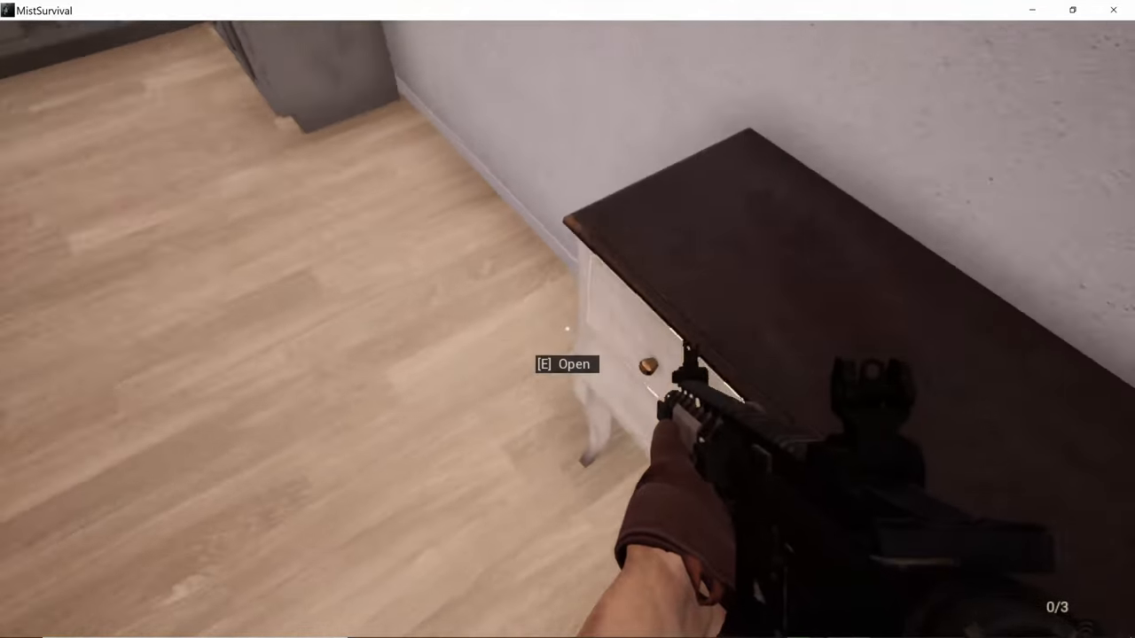
pyautogui.press('e')
pyautogui.press('Tab')
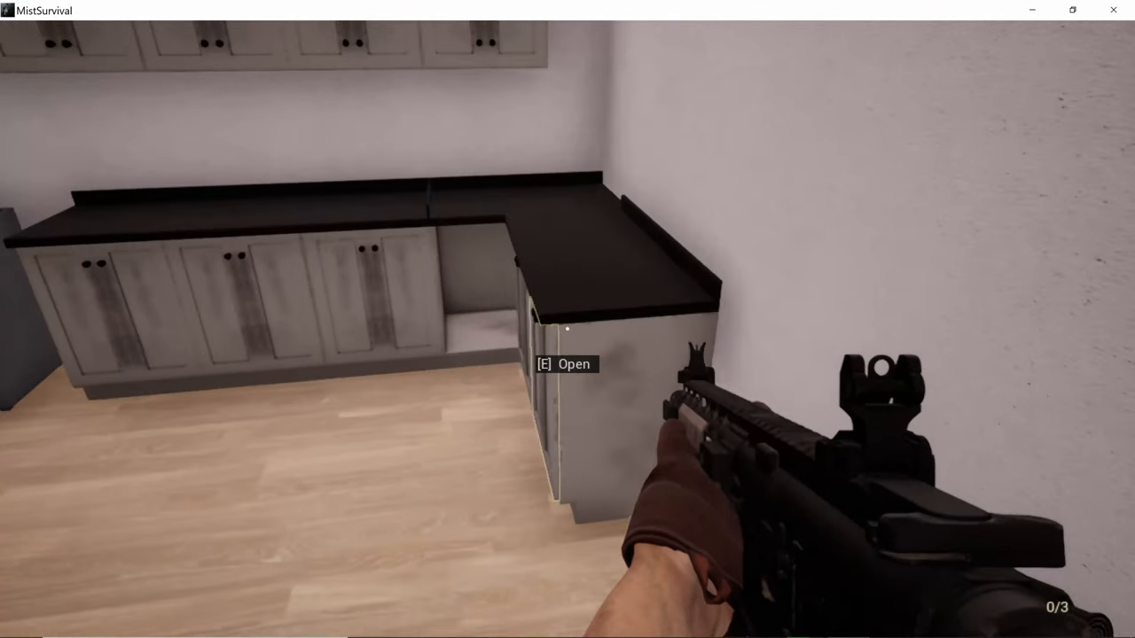
# Step: Search the remaining kitchen cabinets and take the axe into the inventory
pyautogui.press('e')
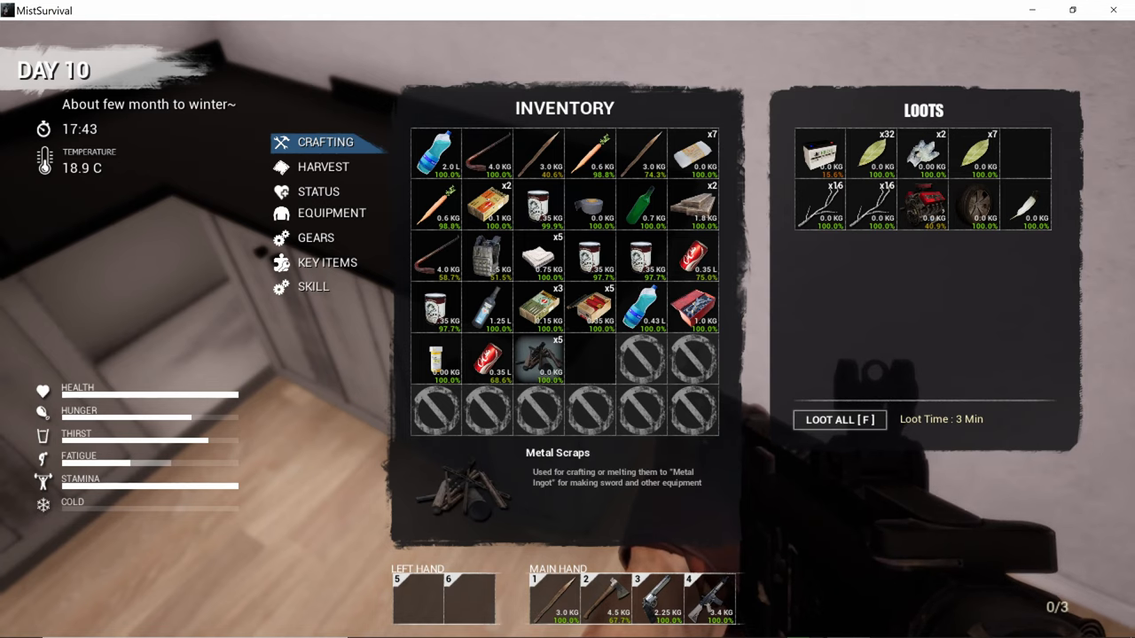
pyautogui.press('Tab')
pyautogui.press('e')
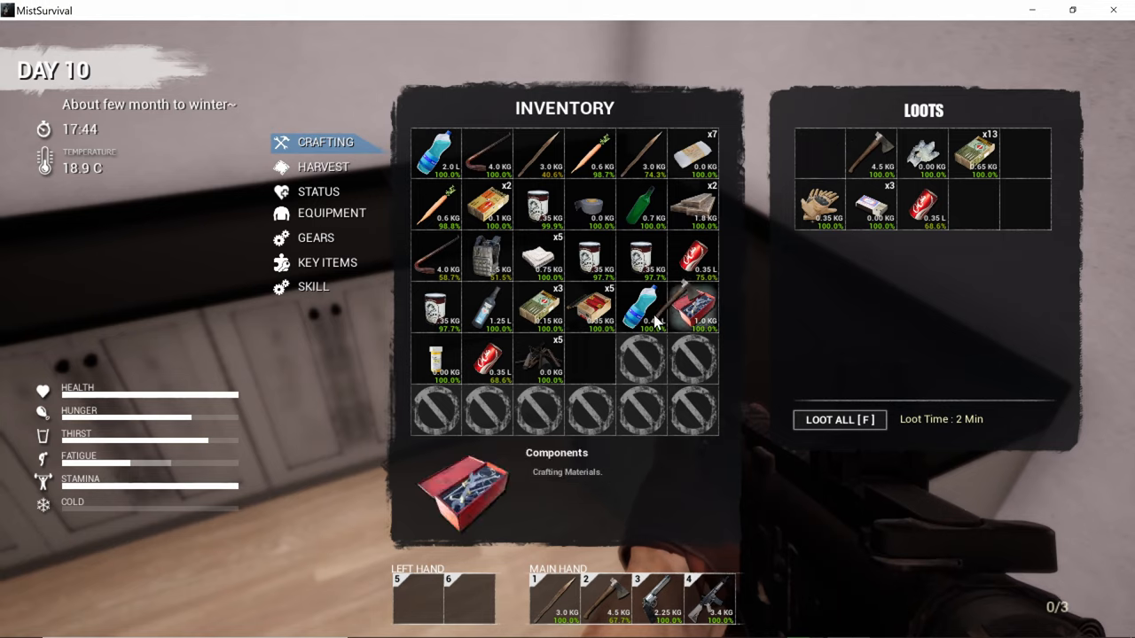
pyautogui.moveTo(843, 153); pyautogui.dragTo(585, 377)
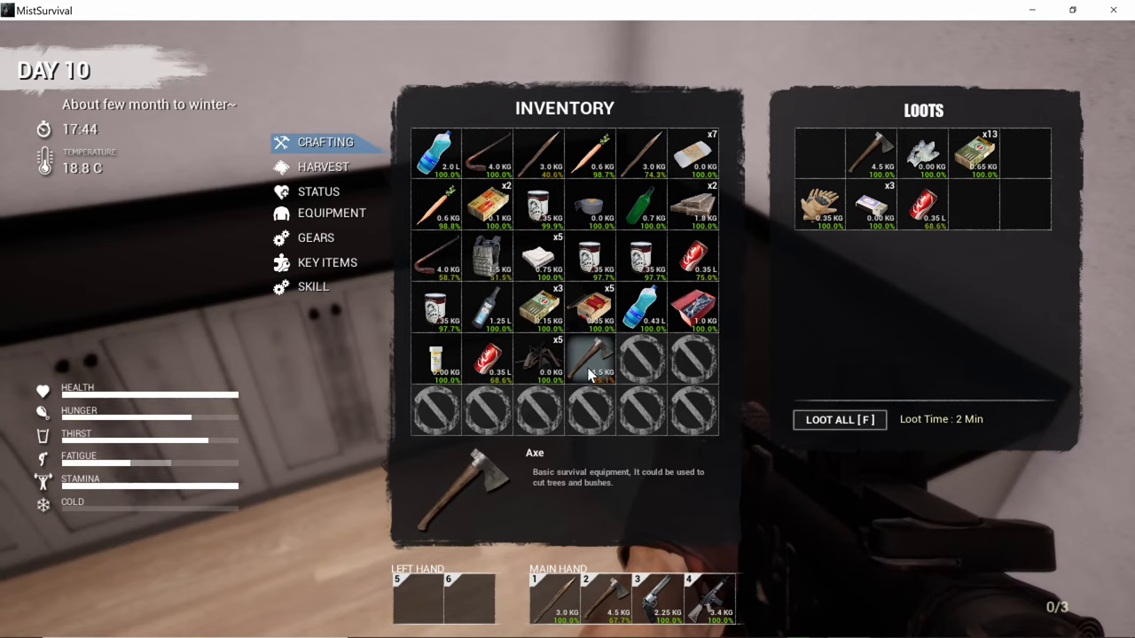
pyautogui.press('Tab')
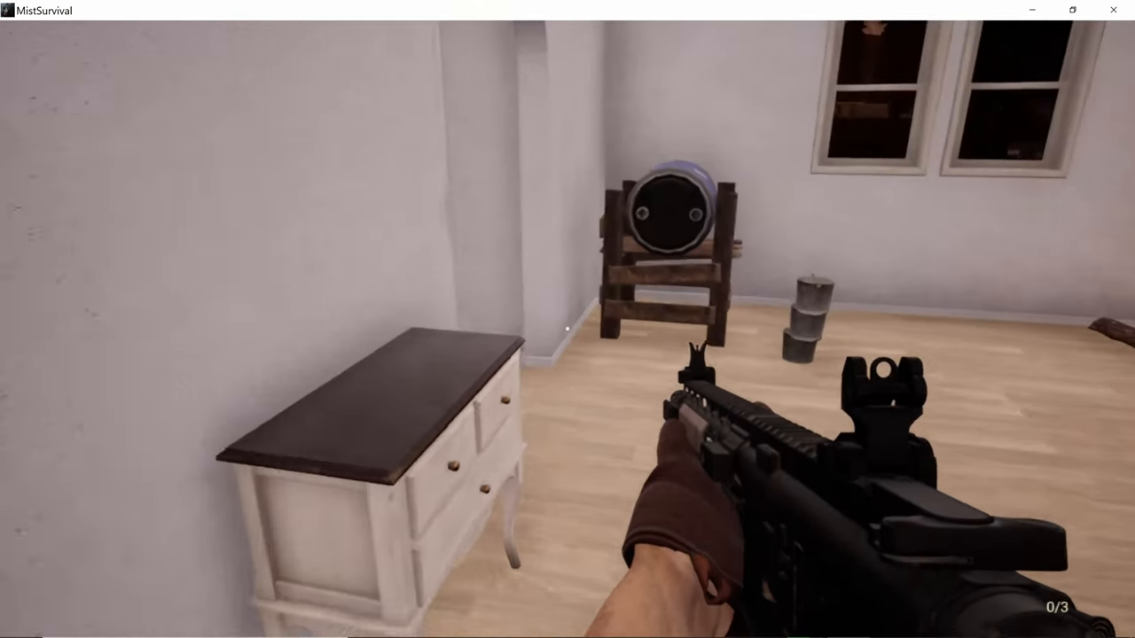
# Step: Walk to Scott, bring up his Status/Inventory and hand him the axe
pyautogui.press('w')
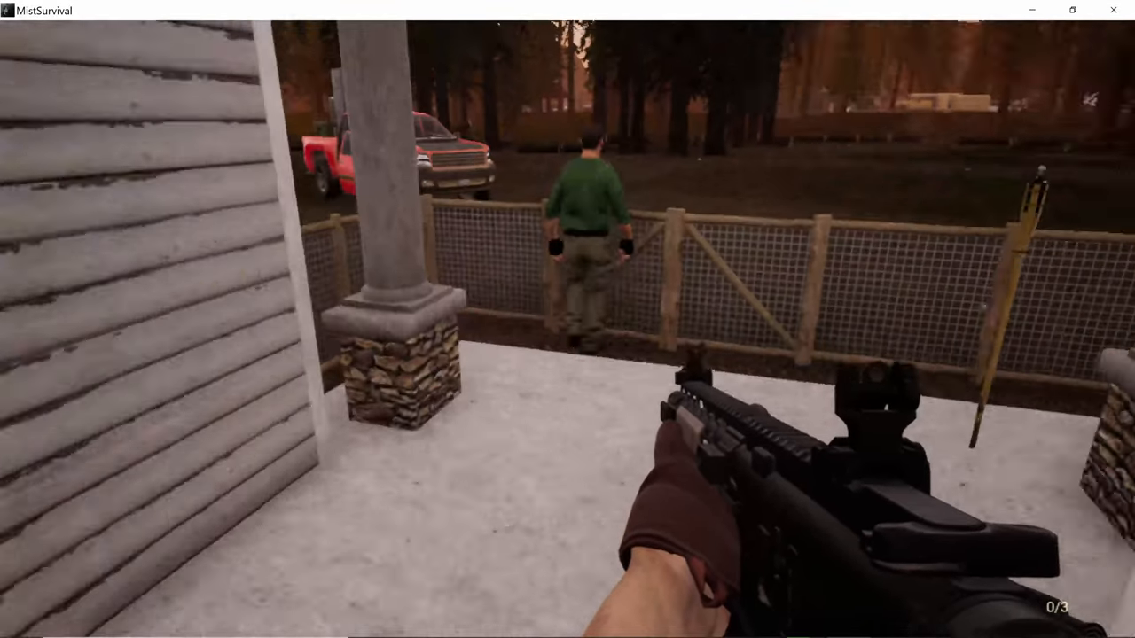
pyautogui.press('e')
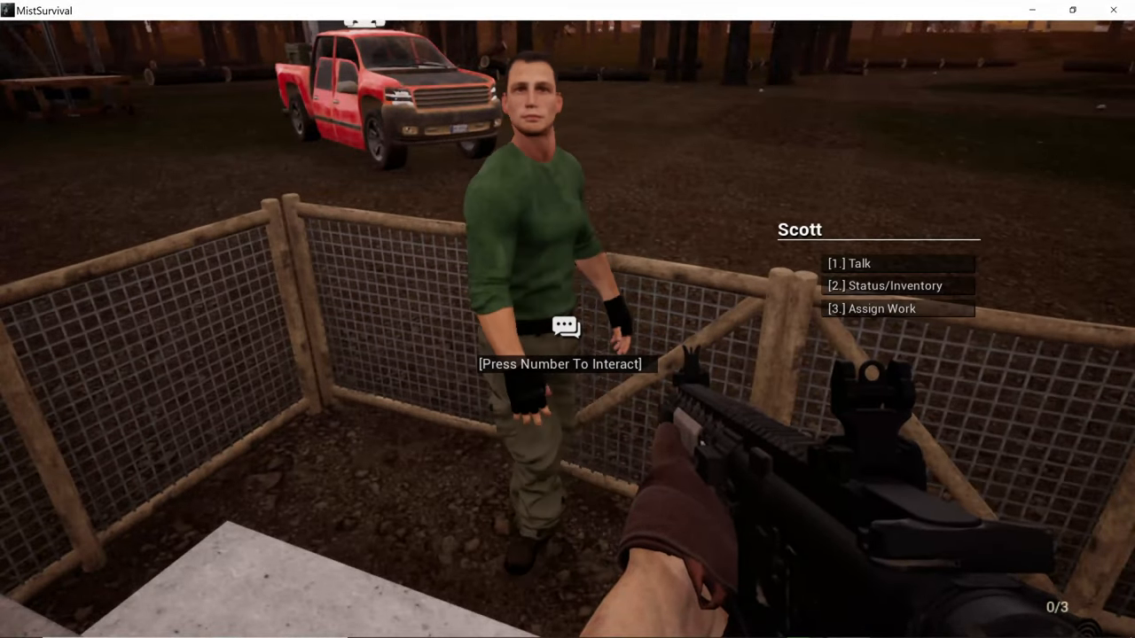
pyautogui.press('s')
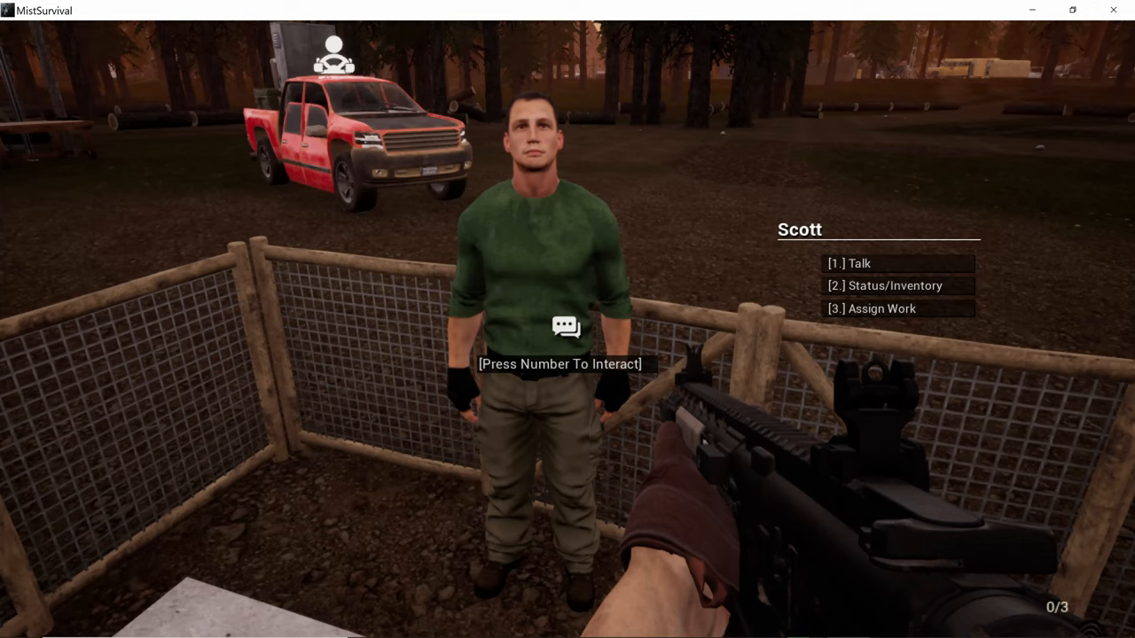
pyautogui.press('2')
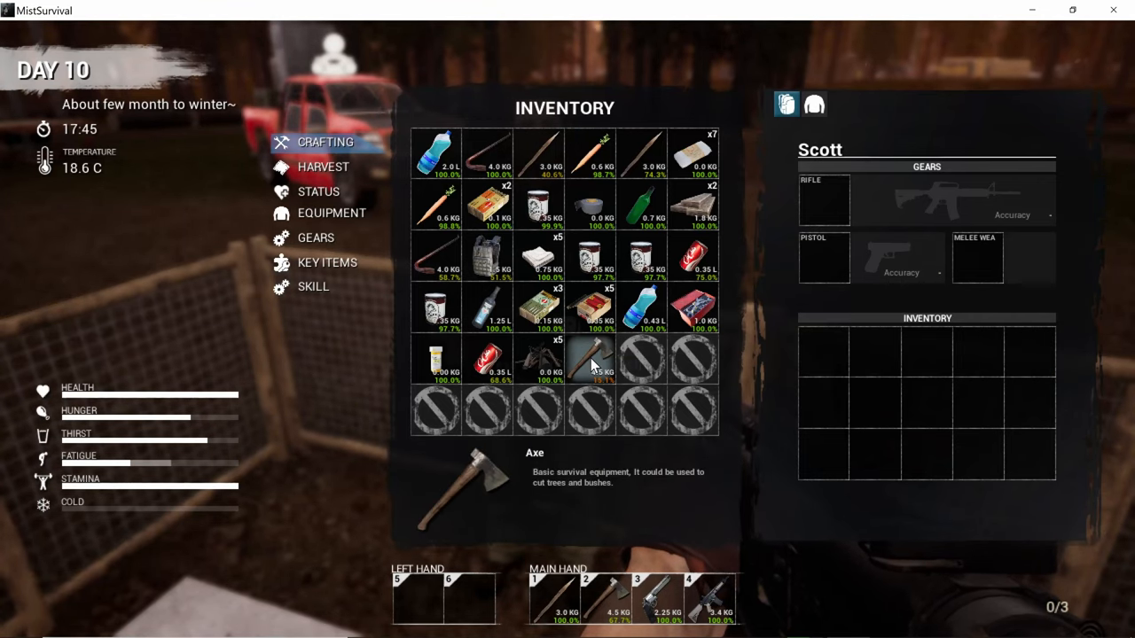
pyautogui.moveTo(592, 364)
pyautogui.mouseDown()
pyautogui.moveTo(778, 342)
pyautogui.moveTo(827, 361)
pyautogui.mouseUp()
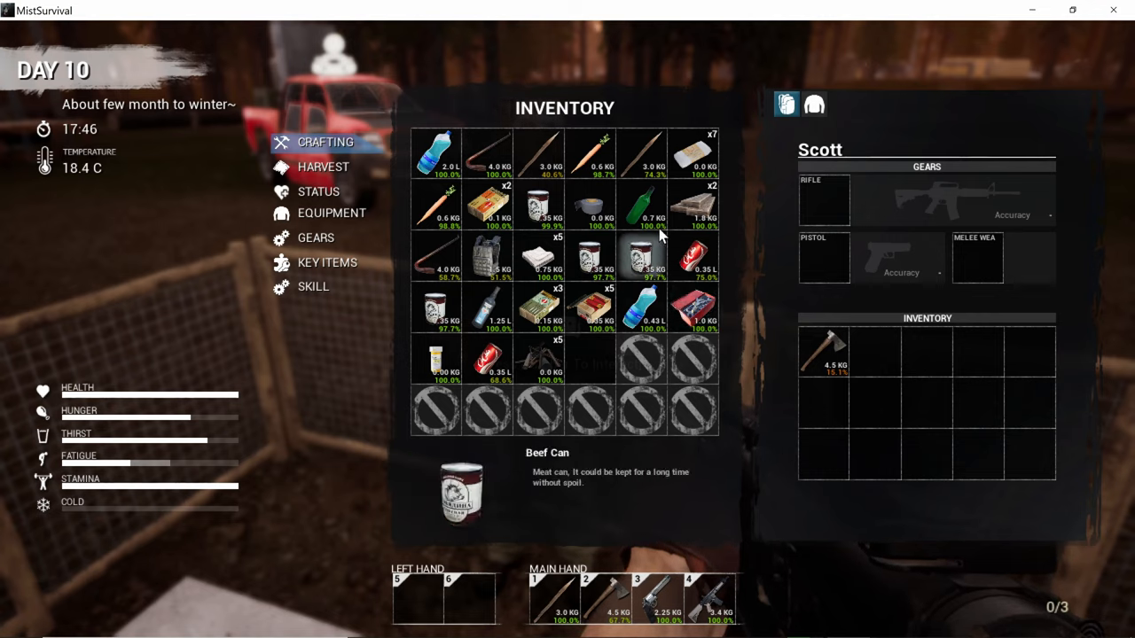
# Step: Move the spear into Scott's inventory after trying his weapon and gear slots
pyautogui.moveTo(705, 187); pyautogui.dragTo(940, 264)
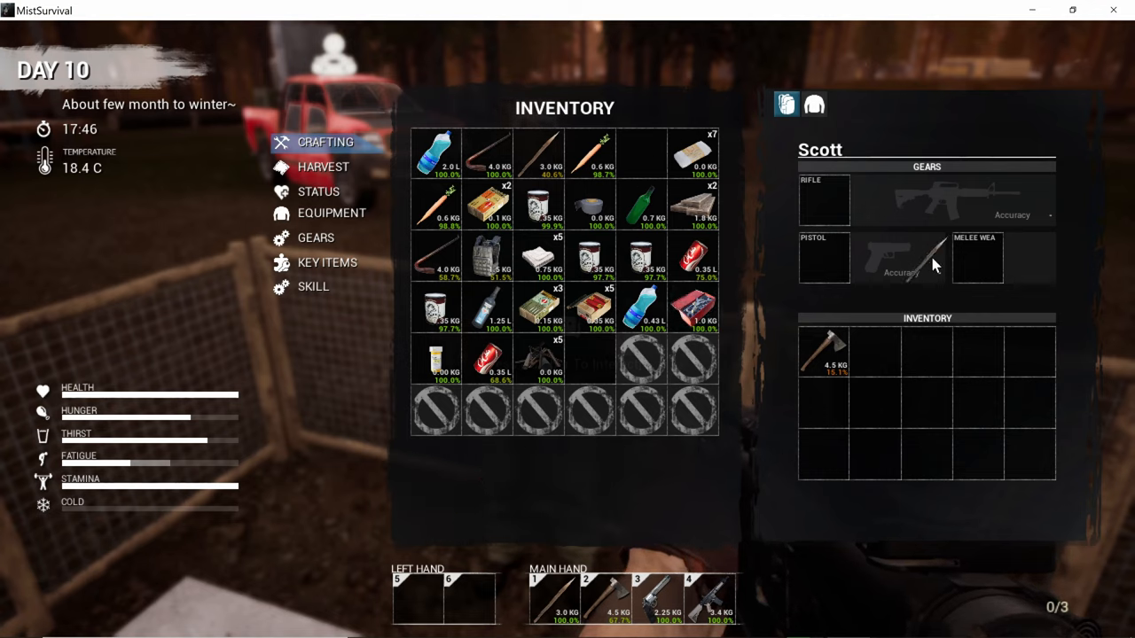
pyautogui.moveTo(641, 152); pyautogui.dragTo(831, 222)
pyautogui.moveTo(641, 153); pyautogui.dragTo(930, 284)
pyautogui.moveTo(641, 152); pyautogui.dragTo(922, 348)
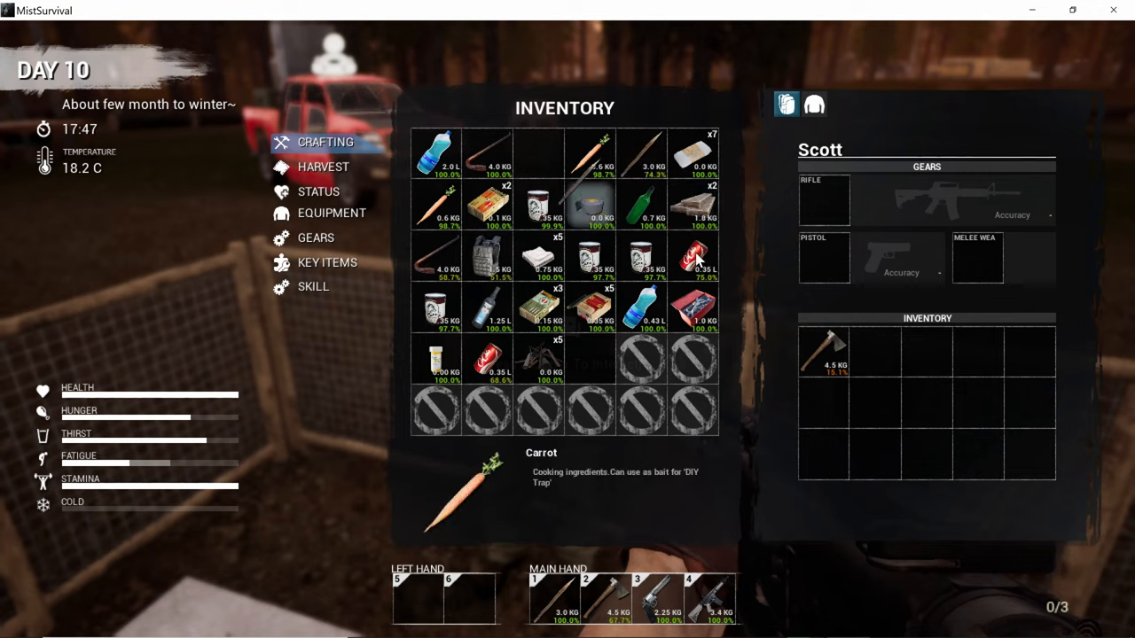
pyautogui.moveTo(538, 152); pyautogui.dragTo(875, 352)
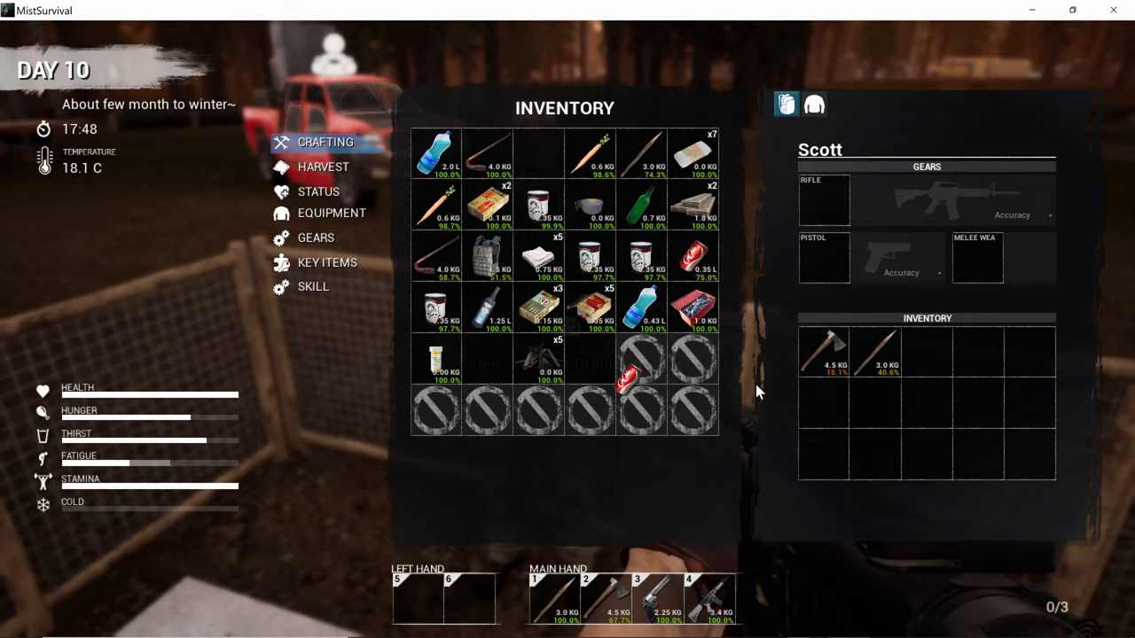
# Step: Give Scott the cola and beef can, then the vest armor via his Equipment view
pyautogui.moveTo(486, 358); pyautogui.dragTo(926, 352)
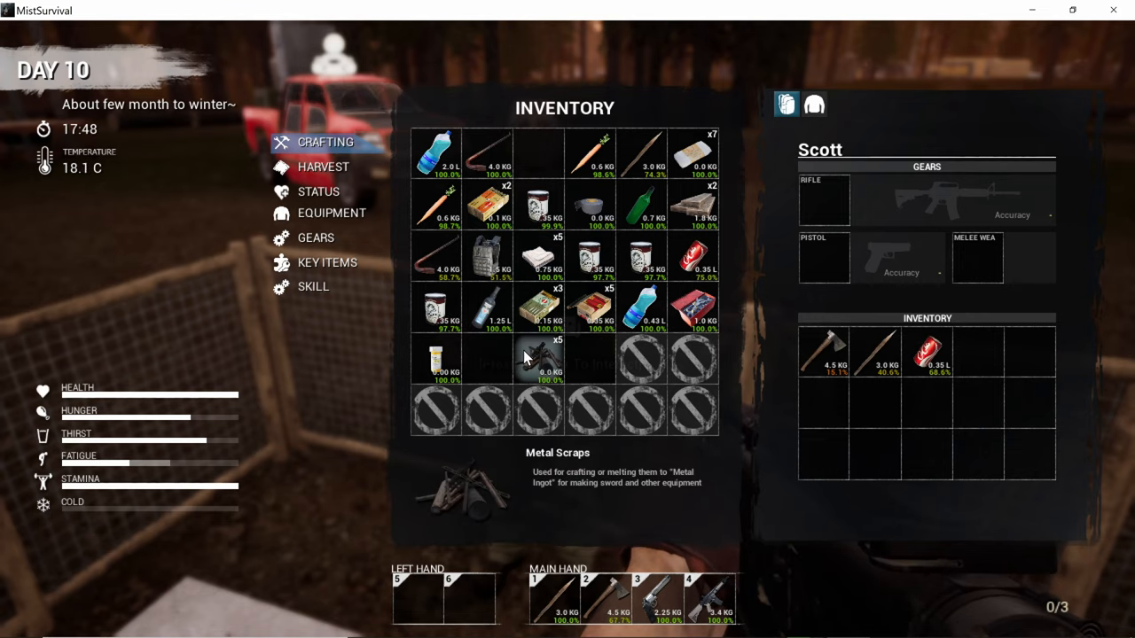
pyautogui.moveTo(539, 205); pyautogui.dragTo(973, 355)
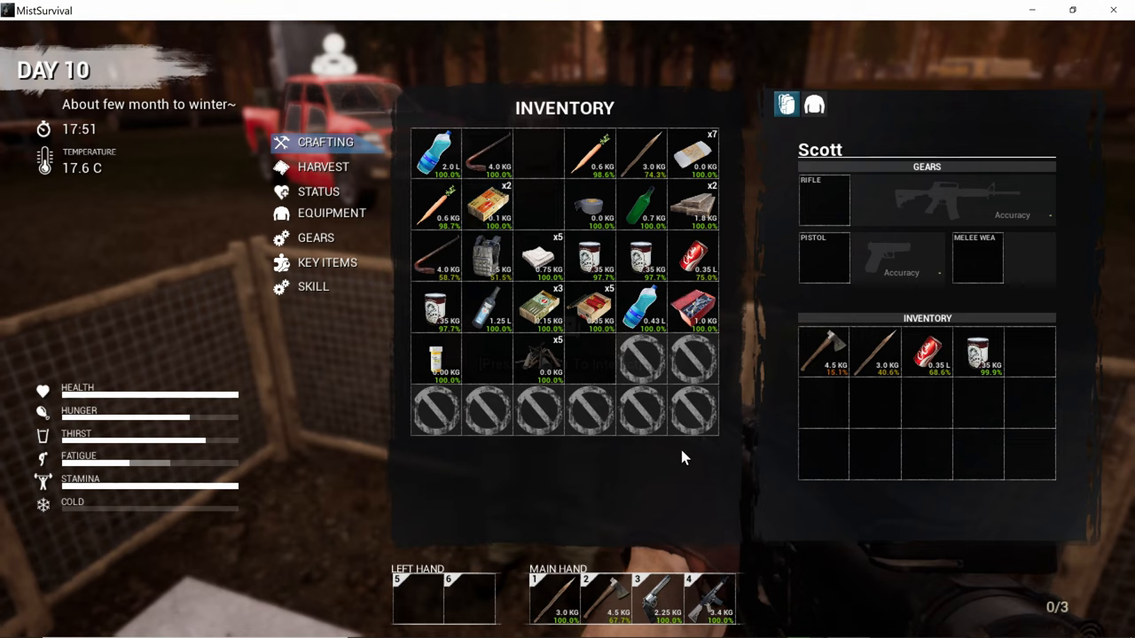
pyautogui.click(814, 107)
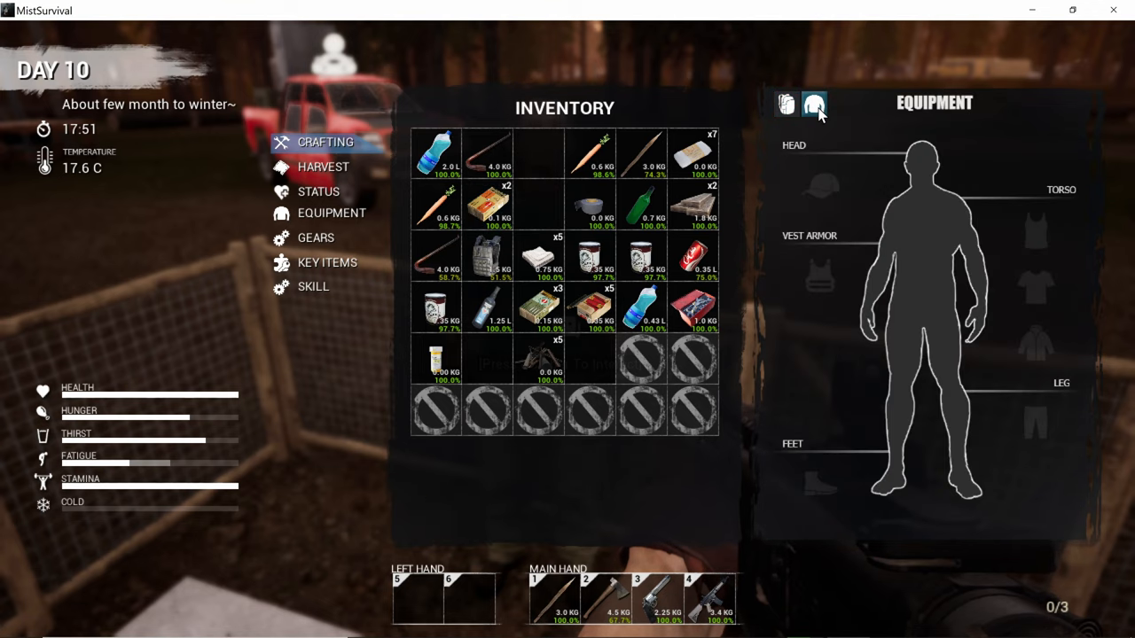
pyautogui.moveTo(486, 255)
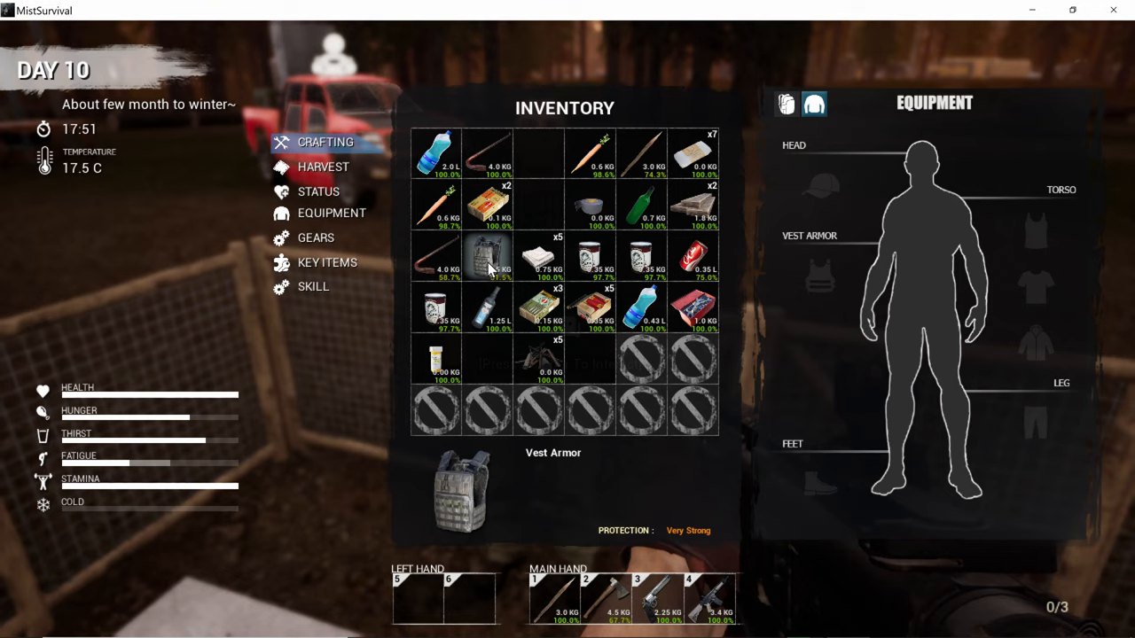
pyautogui.click(523, 288)
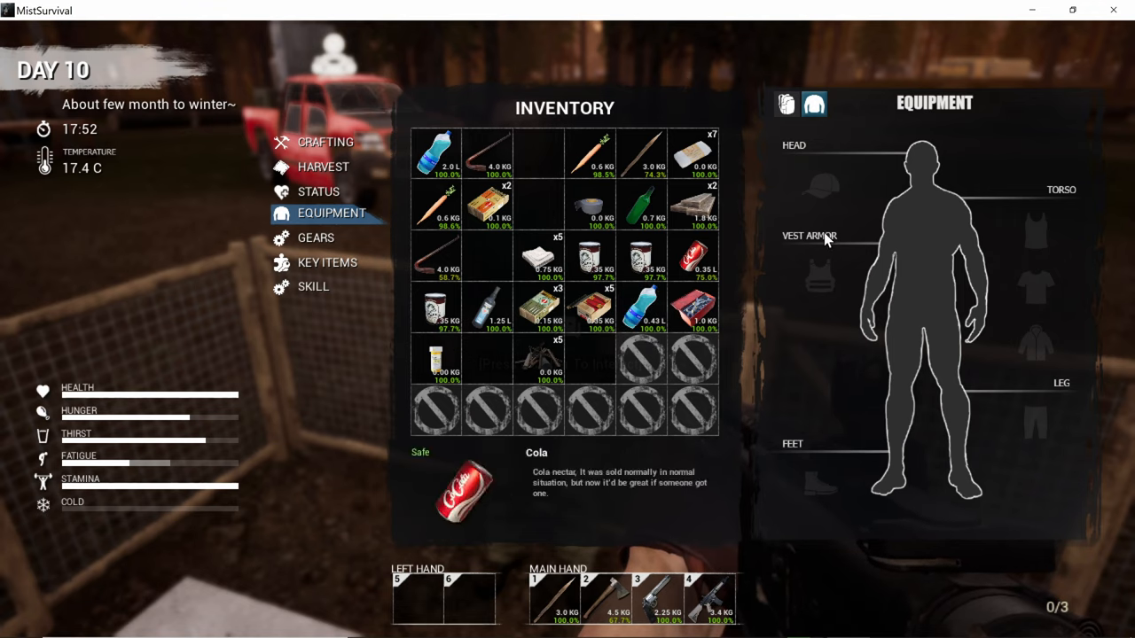
# Step: Talk to Scott and choose Cut Down Trees from his job list
pyautogui.press('Tab')
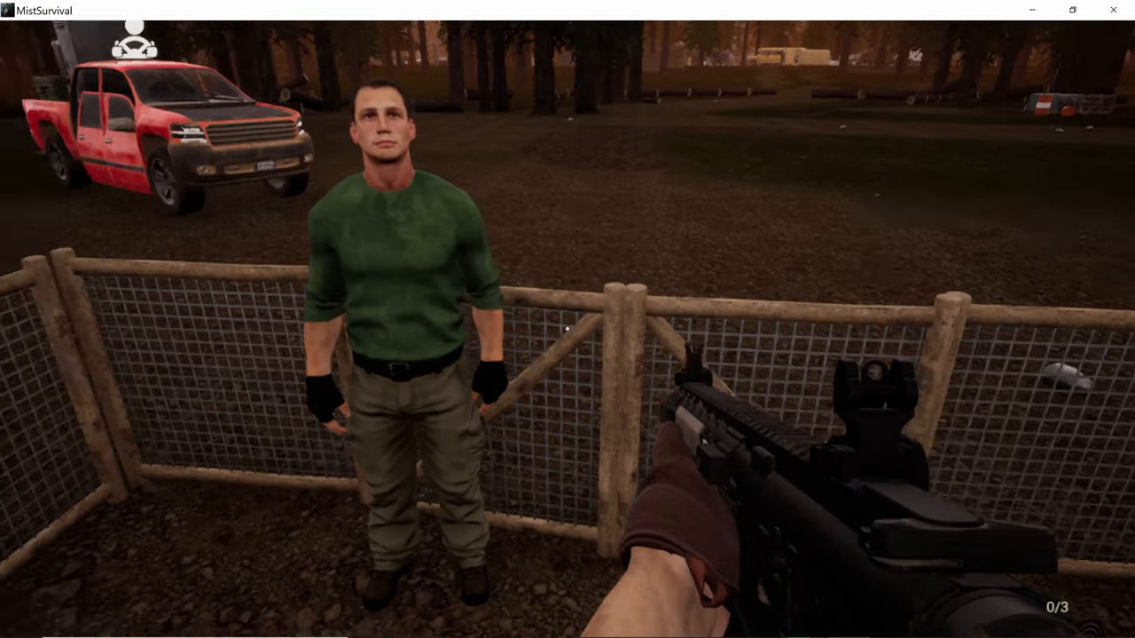
pyautogui.press('e')
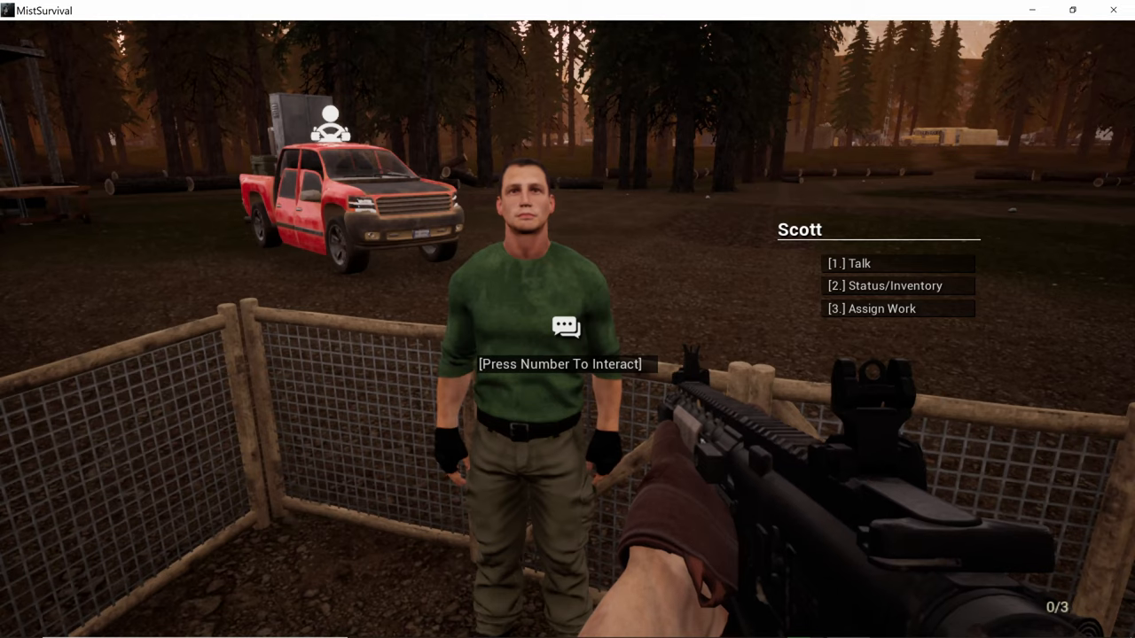
pyautogui.press('3')
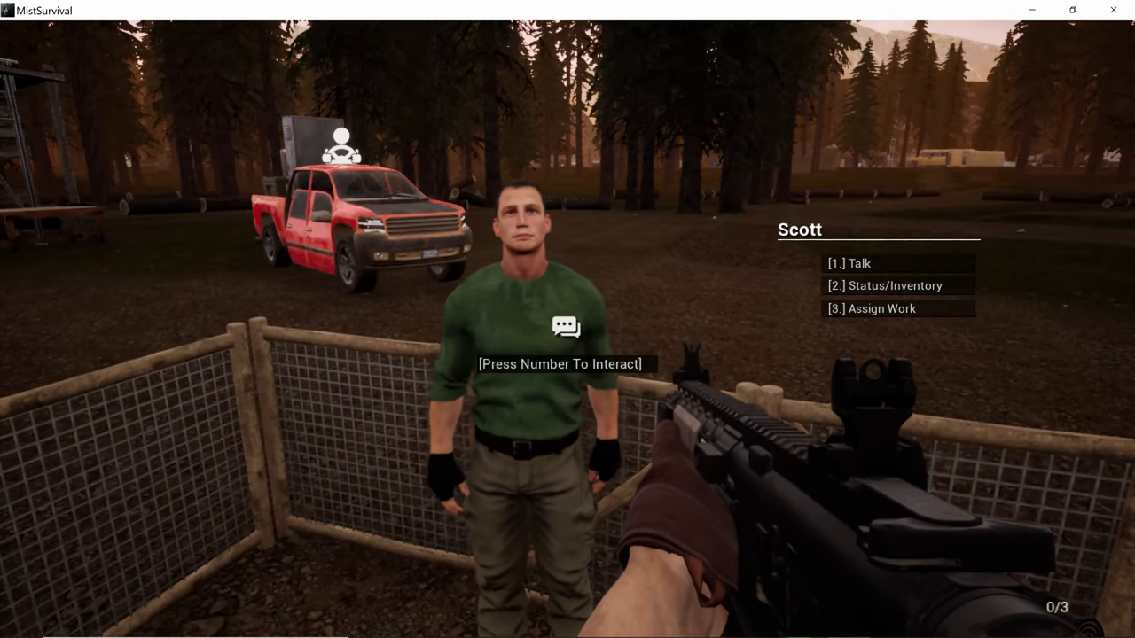
pyautogui.press('3')
pyautogui.press('1')
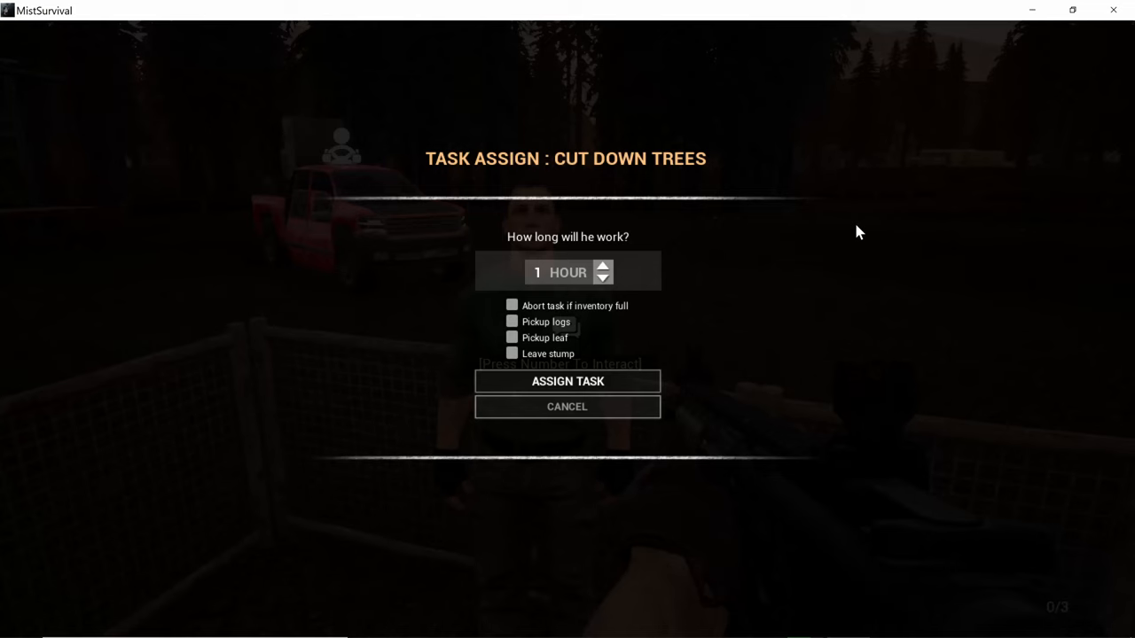
# Step: Assign the one-hour tree-cutting task with Pickup leaf ticked and Pickup logs unticked
pyautogui.click(513, 324)
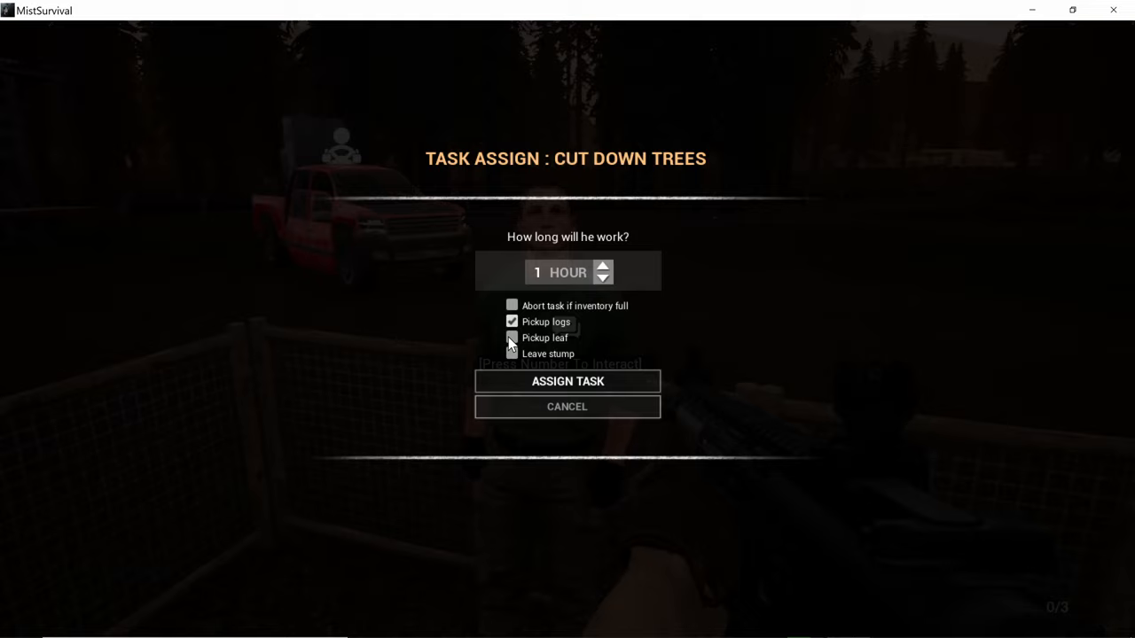
pyautogui.click(514, 324)
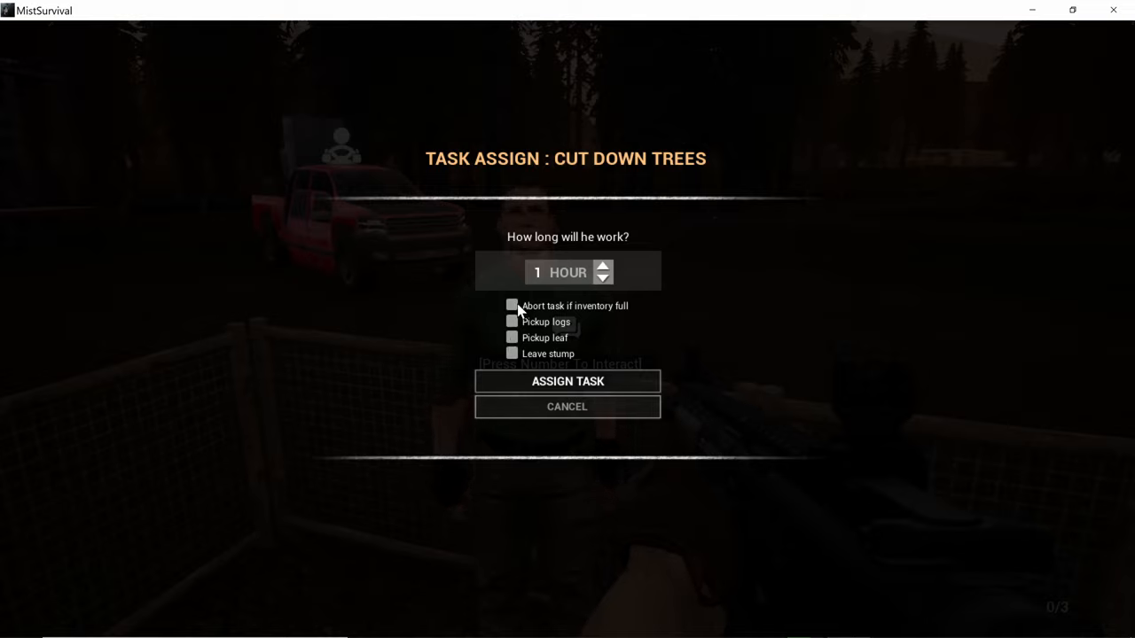
pyautogui.click(511, 338)
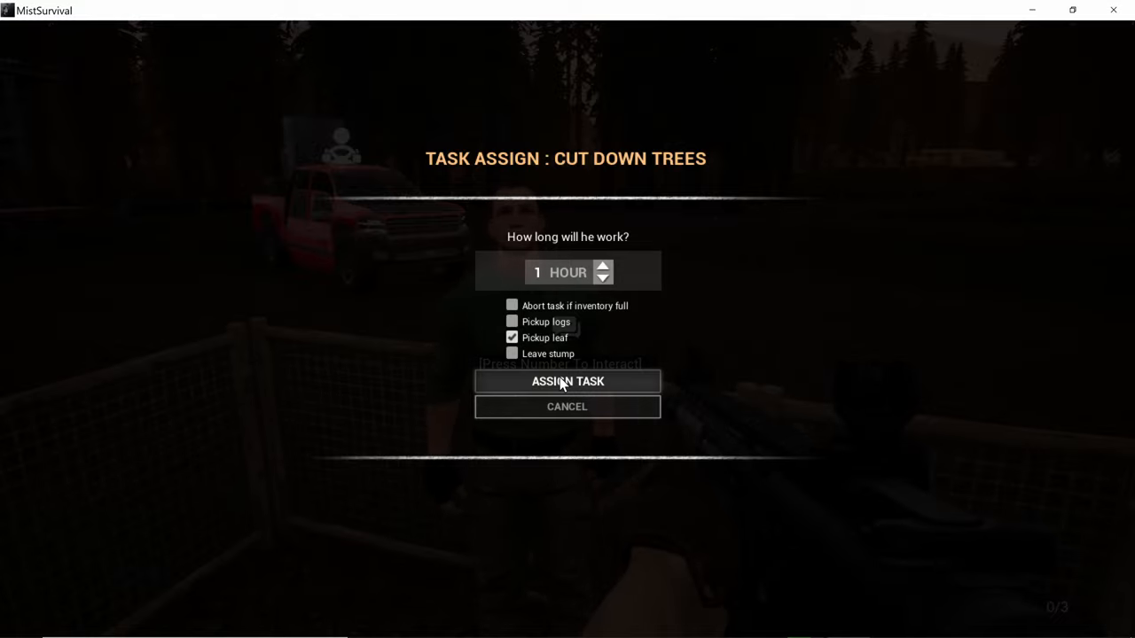
pyautogui.click(566, 380)
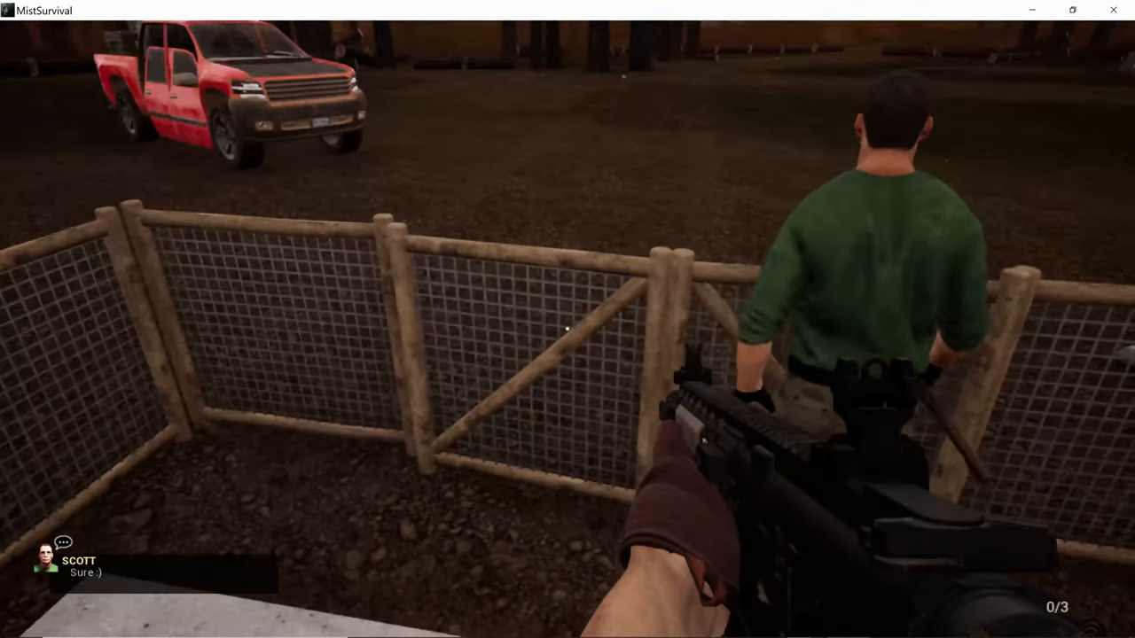
# Step: Leave through the fence gate and walk into the house to the room with the lit stove
pyautogui.press('w')
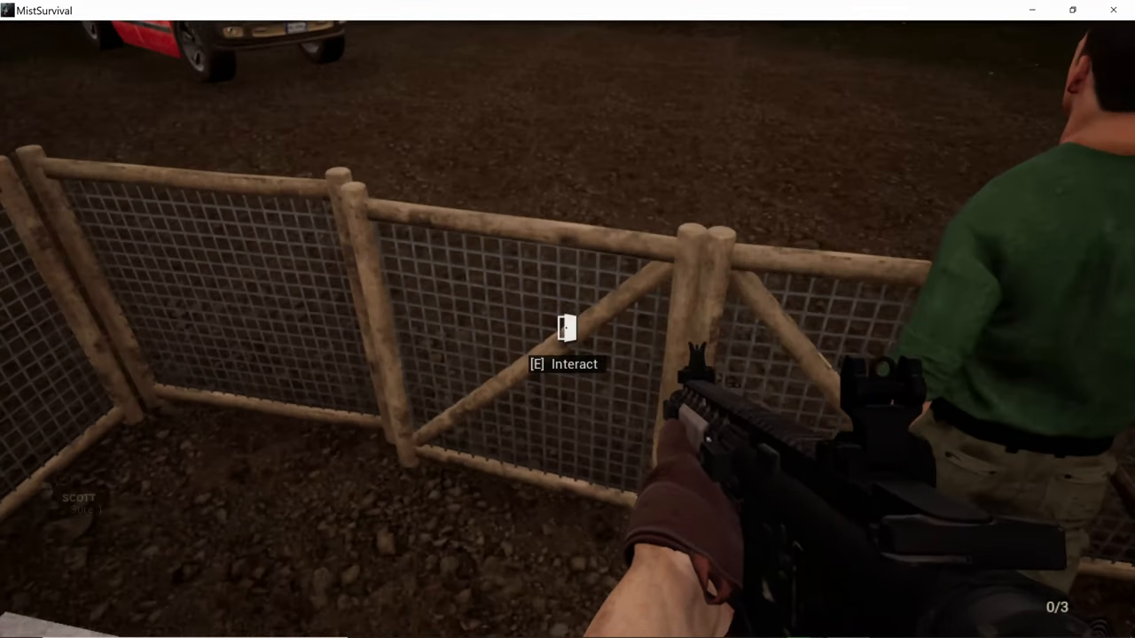
pyautogui.press('e')
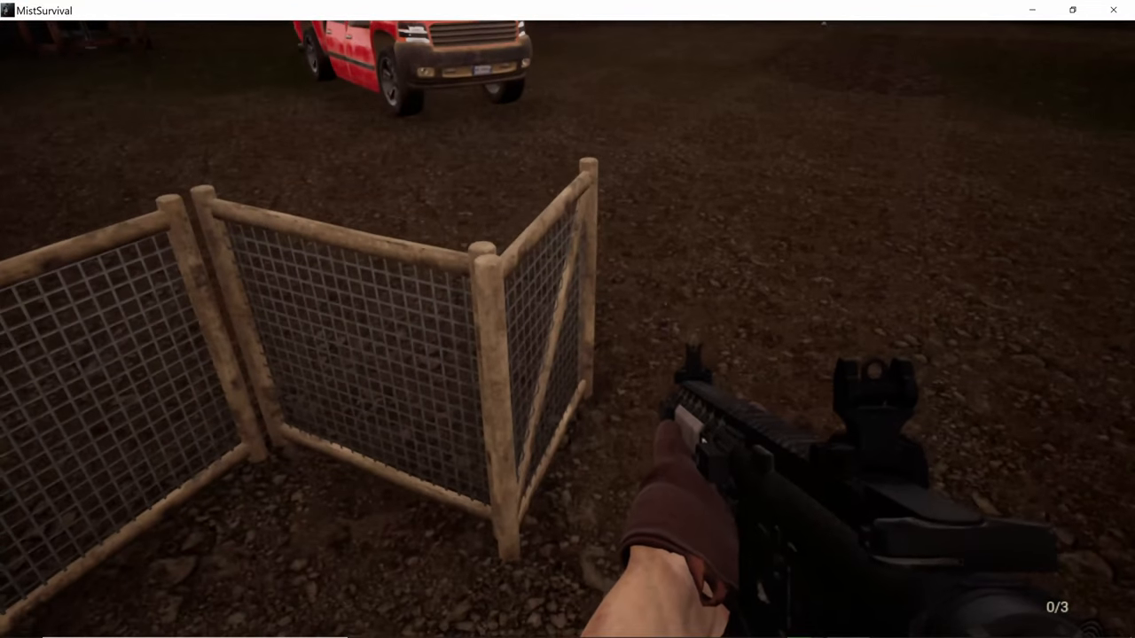
pyautogui.press('w')
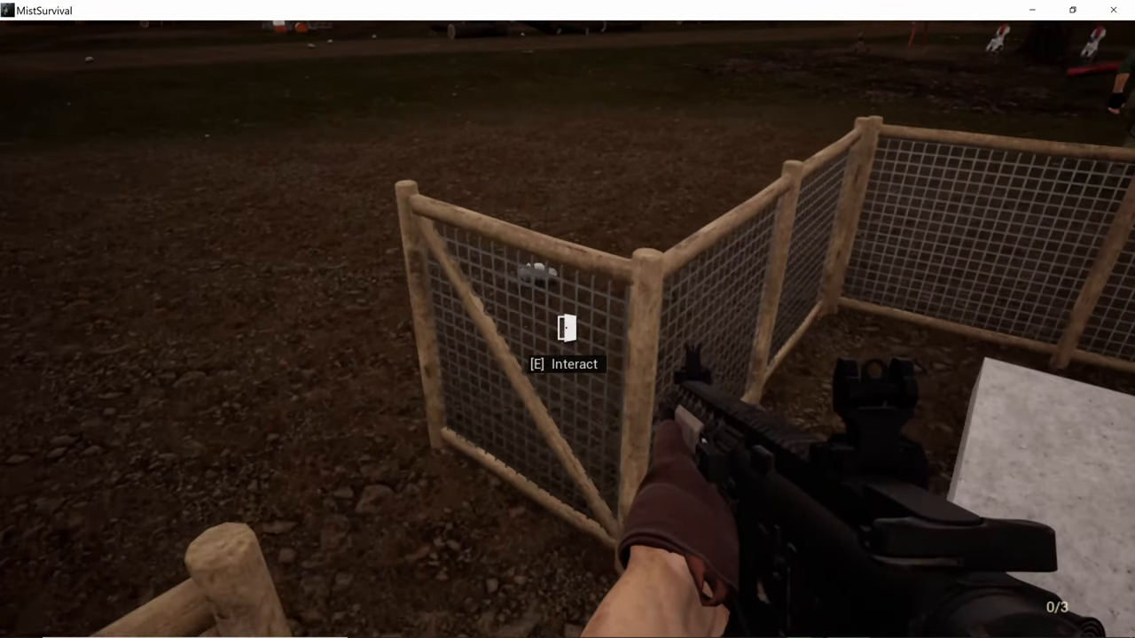
pyautogui.press('w')
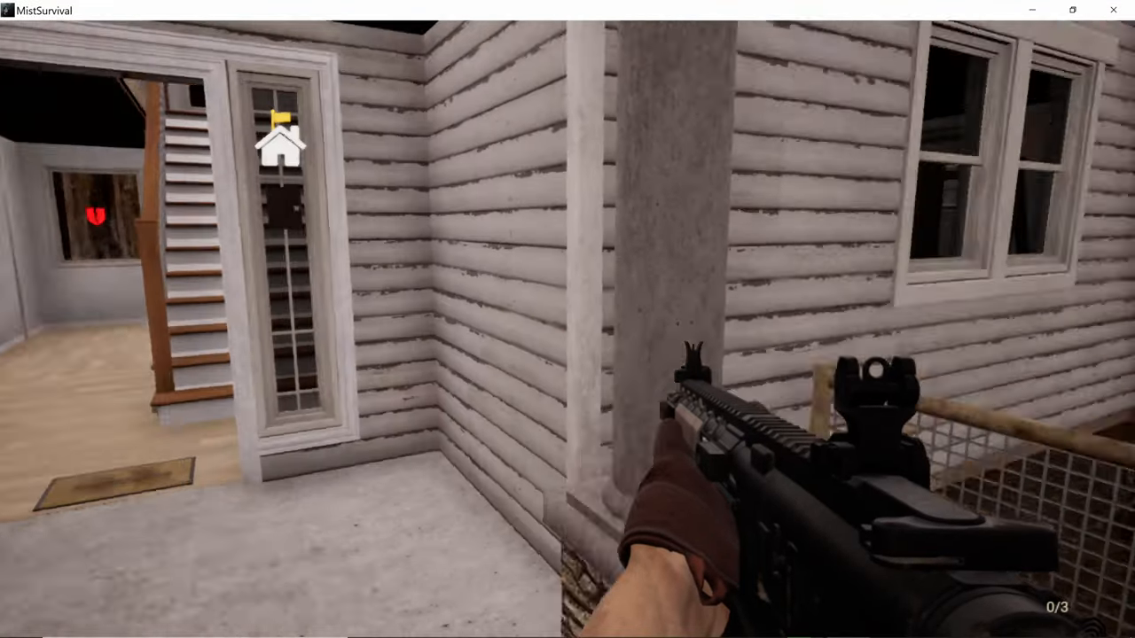
pyautogui.press('w')
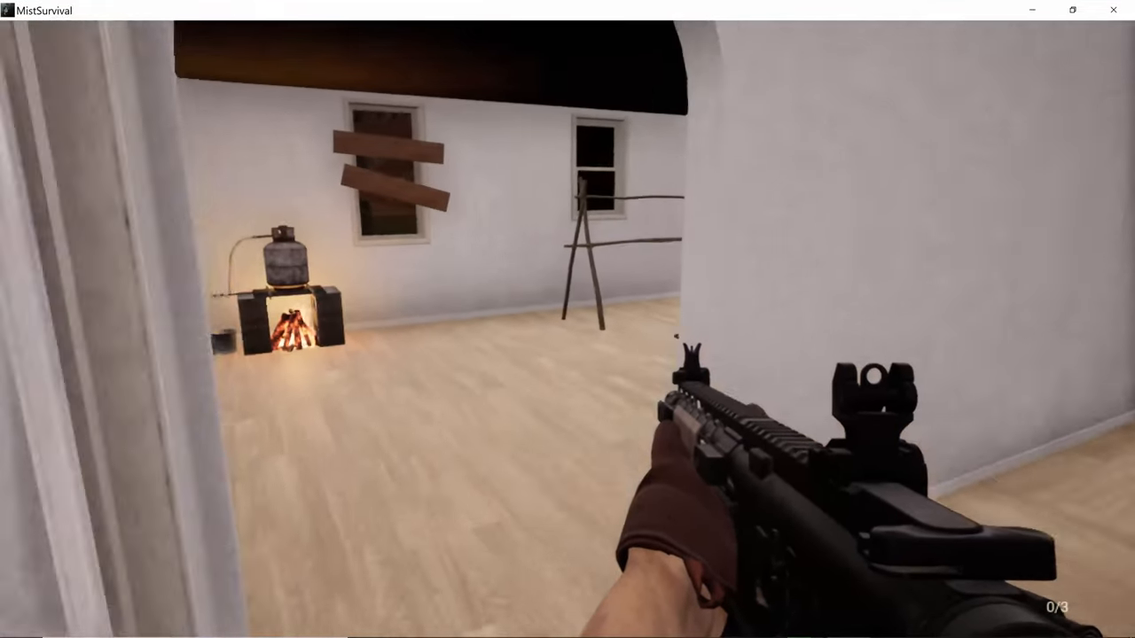
# Step: Fill the nearly empty bottle to 2.0 L with safe water at the Moonshine Still and take it back
pyautogui.press('w')
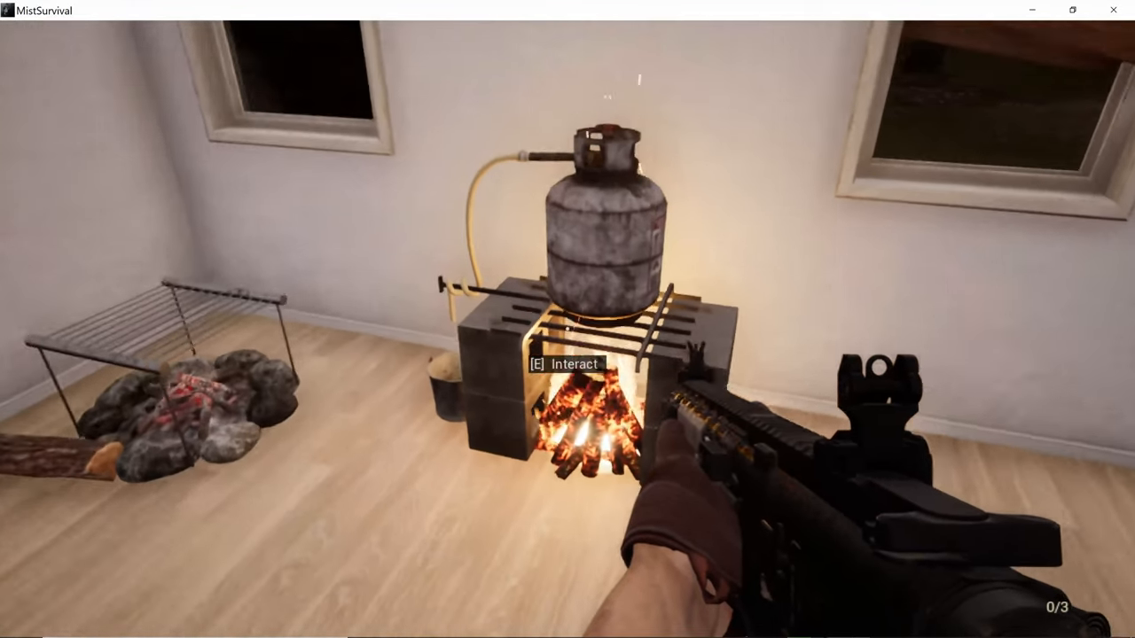
pyautogui.press('e')
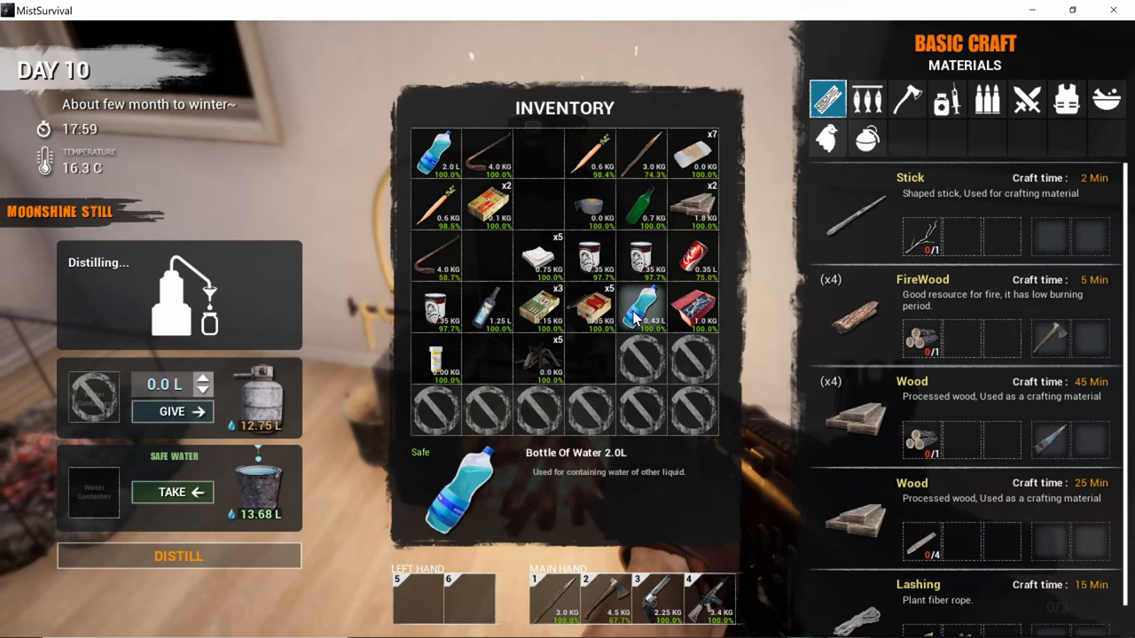
pyautogui.moveTo(640, 306); pyautogui.dragTo(108, 462)
pyautogui.moveTo(64, 492); pyautogui.dragTo(96, 485)
pyautogui.click(156, 492)
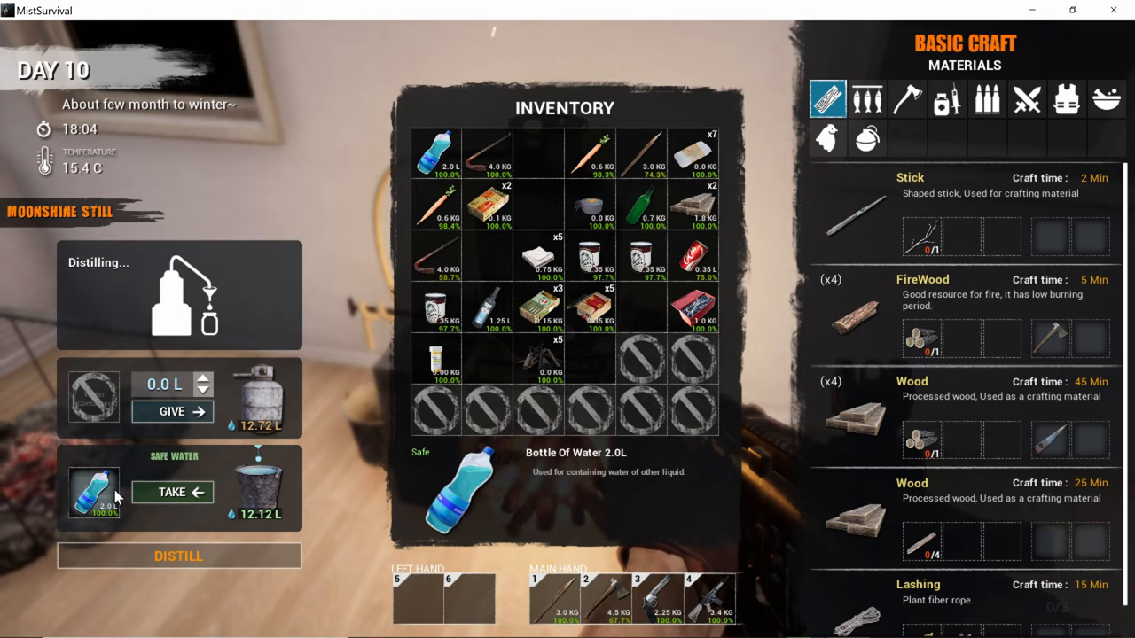
pyautogui.moveTo(102, 494)
pyautogui.mouseDown()
pyautogui.moveTo(640, 335)
pyautogui.moveTo(643, 324)
pyautogui.mouseUp()
# Step: At the kitchen cabinet, store one beef can, eat the other and drink the cola
pyautogui.press('Tab')
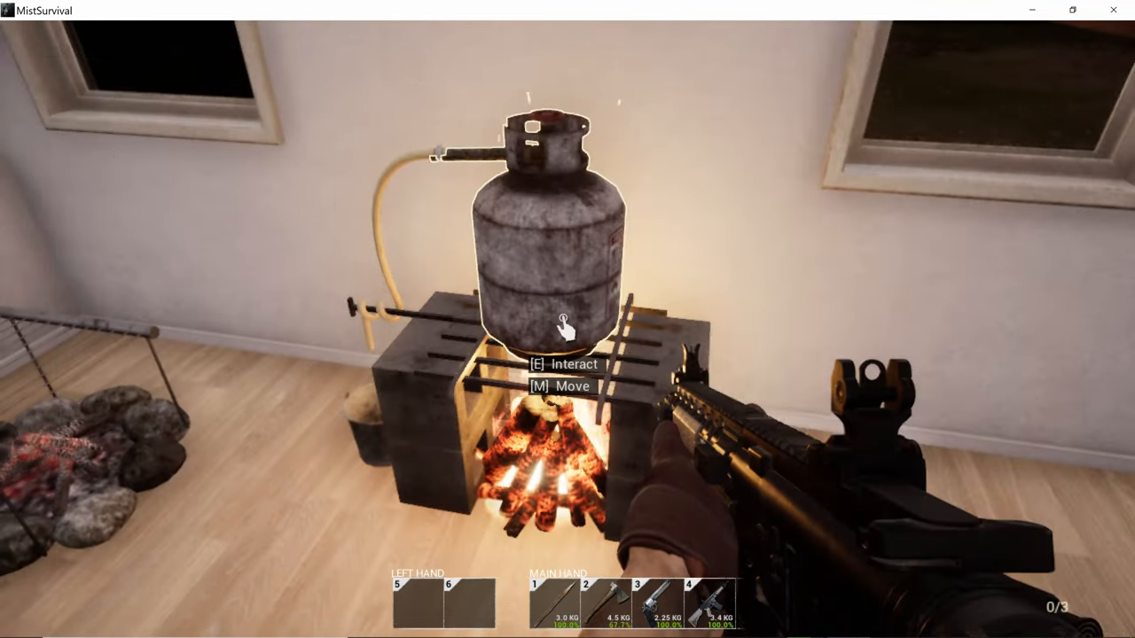
pyautogui.press('w')
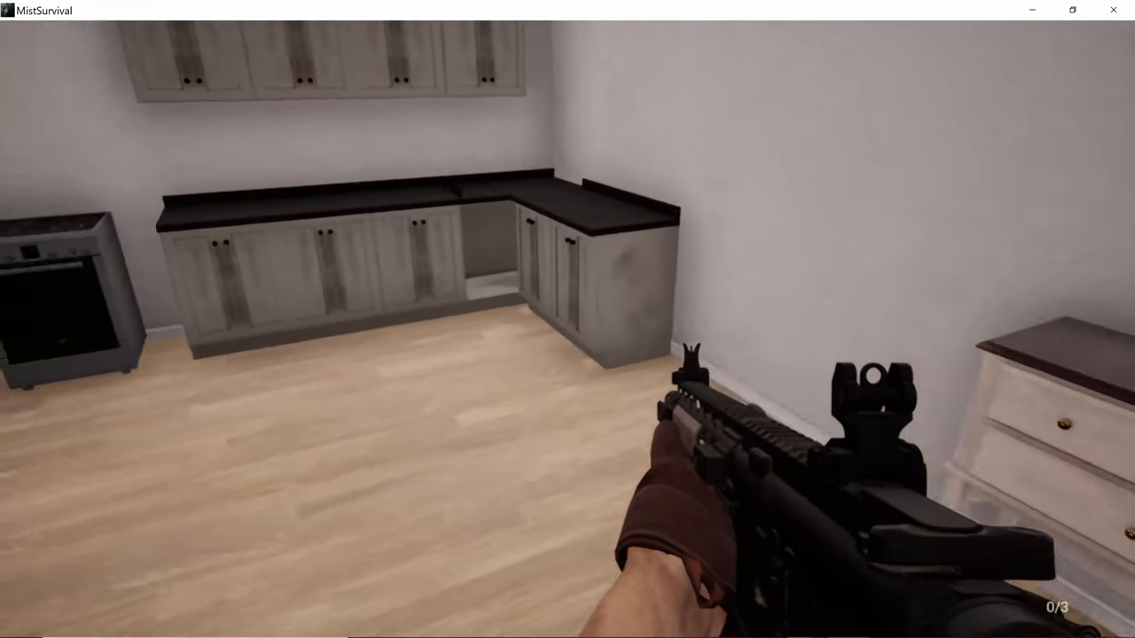
pyautogui.press('e')
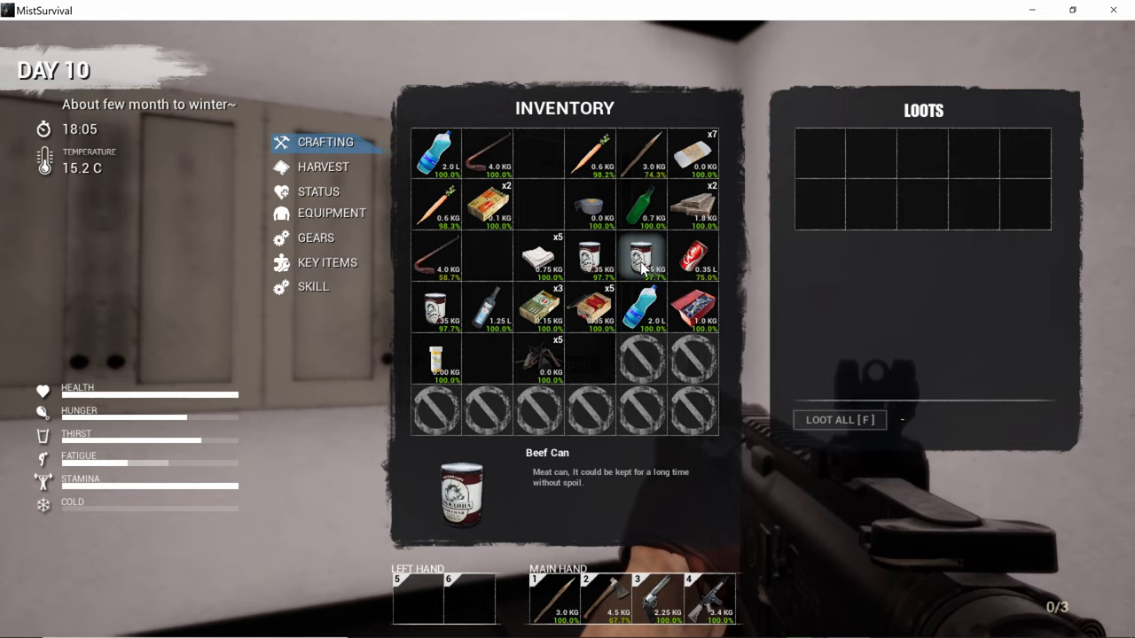
pyautogui.moveTo(641, 257); pyautogui.dragTo(832, 159)
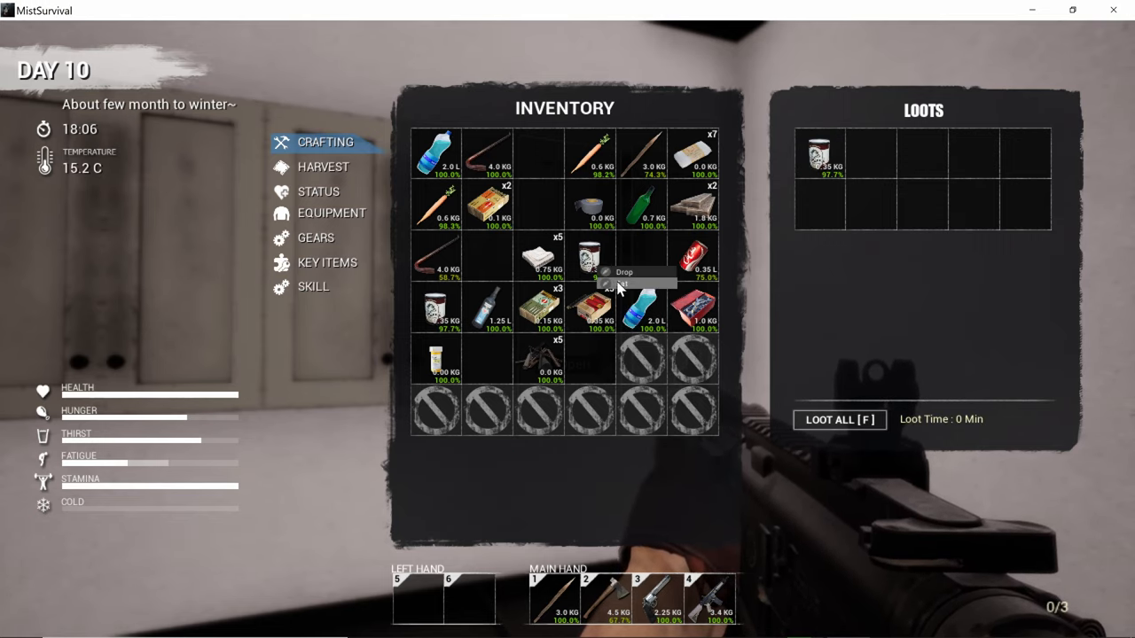
pyautogui.click(619, 282)
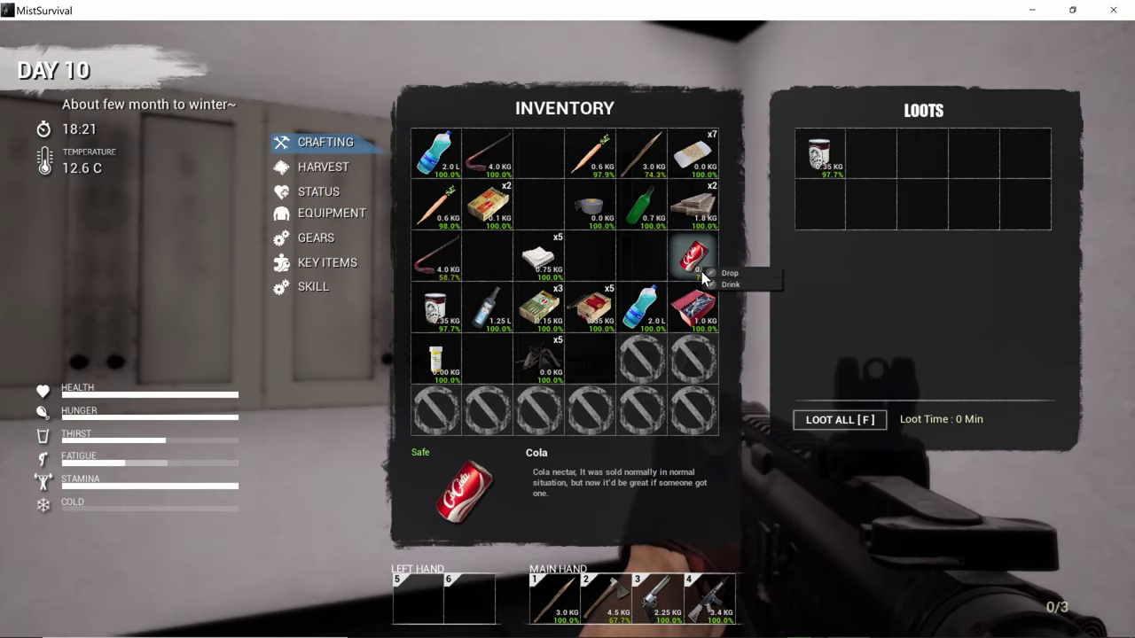
pyautogui.click(725, 285)
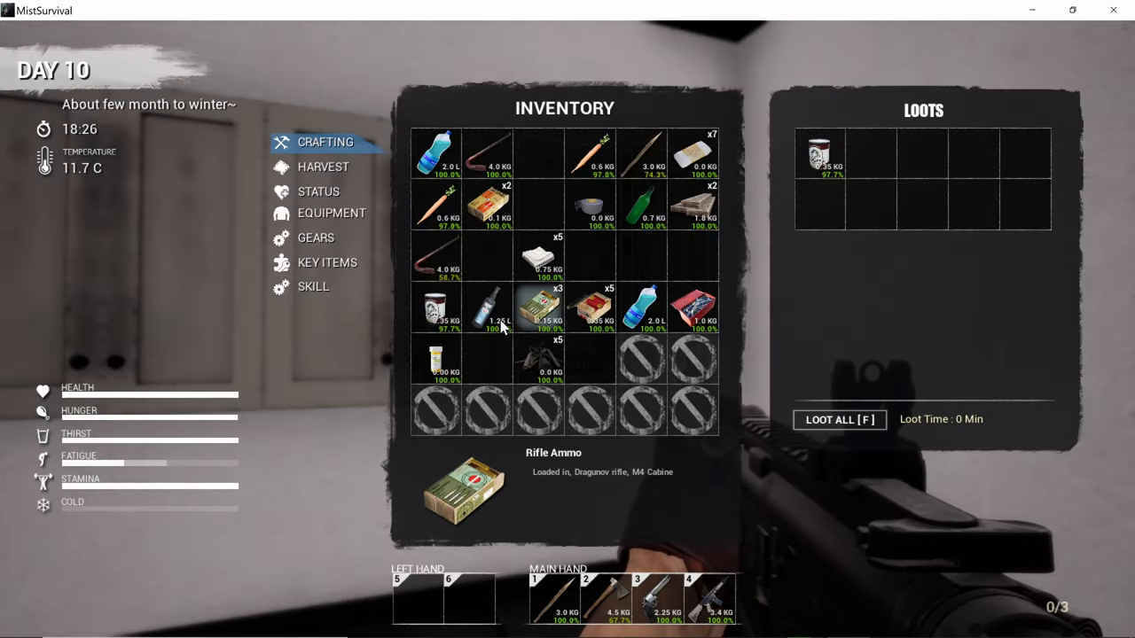
# Step: Stash booze, empty bottle, carrot, canned food, antibiotics, rags, shotgun and 9mm ammo in the cabinet
pyautogui.moveTo(484, 316); pyautogui.dragTo(870, 153)
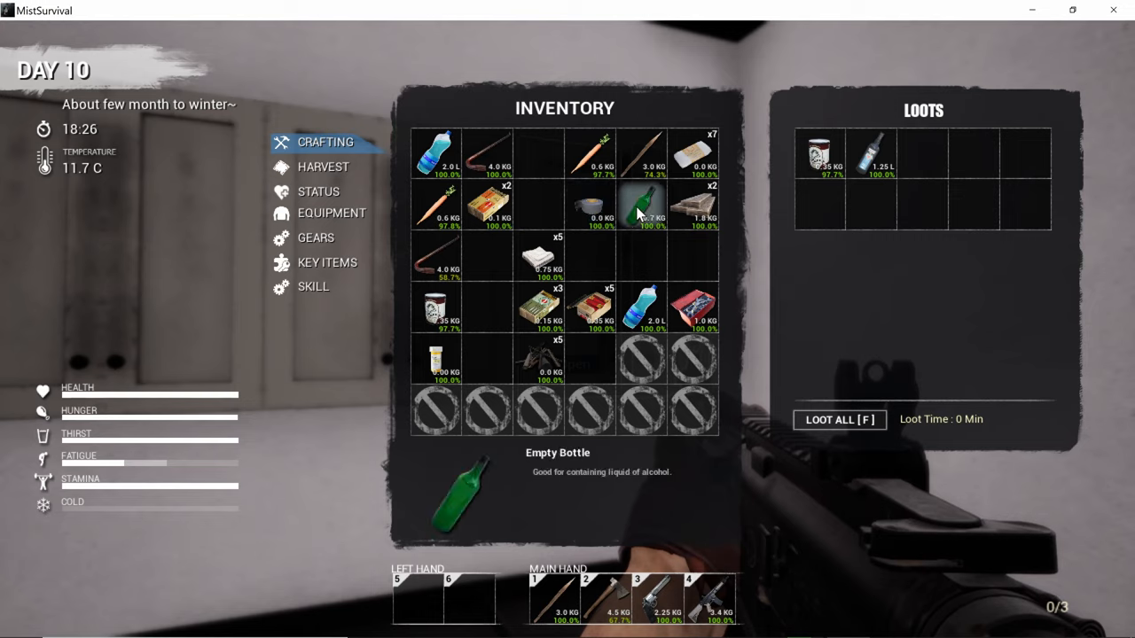
pyautogui.moveTo(653, 211); pyautogui.dragTo(931, 152)
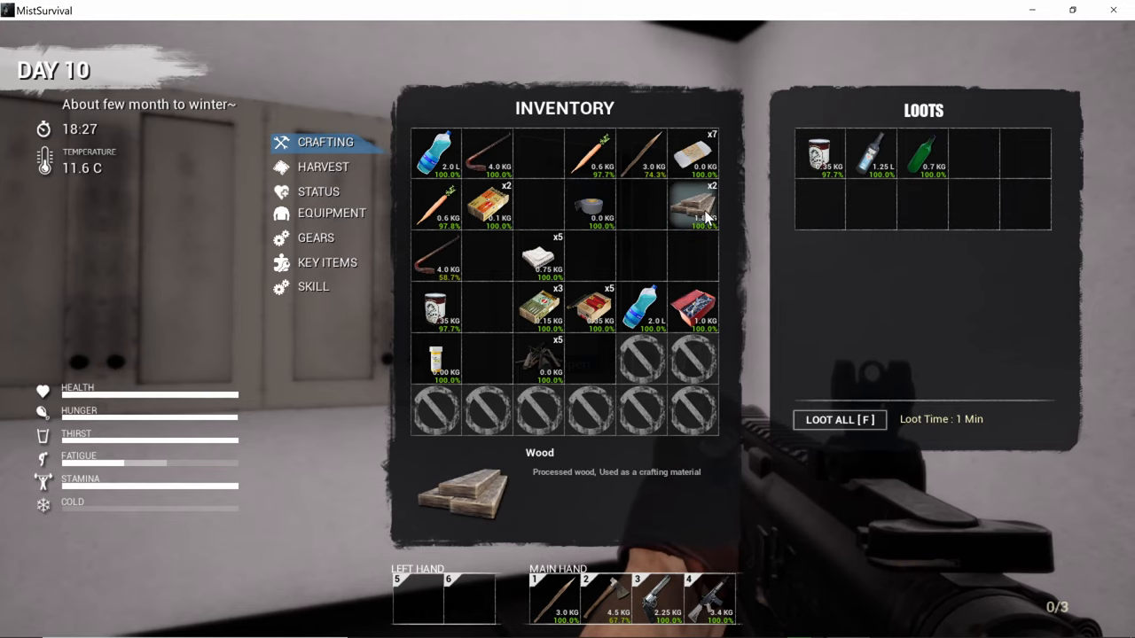
pyautogui.moveTo(589, 154)
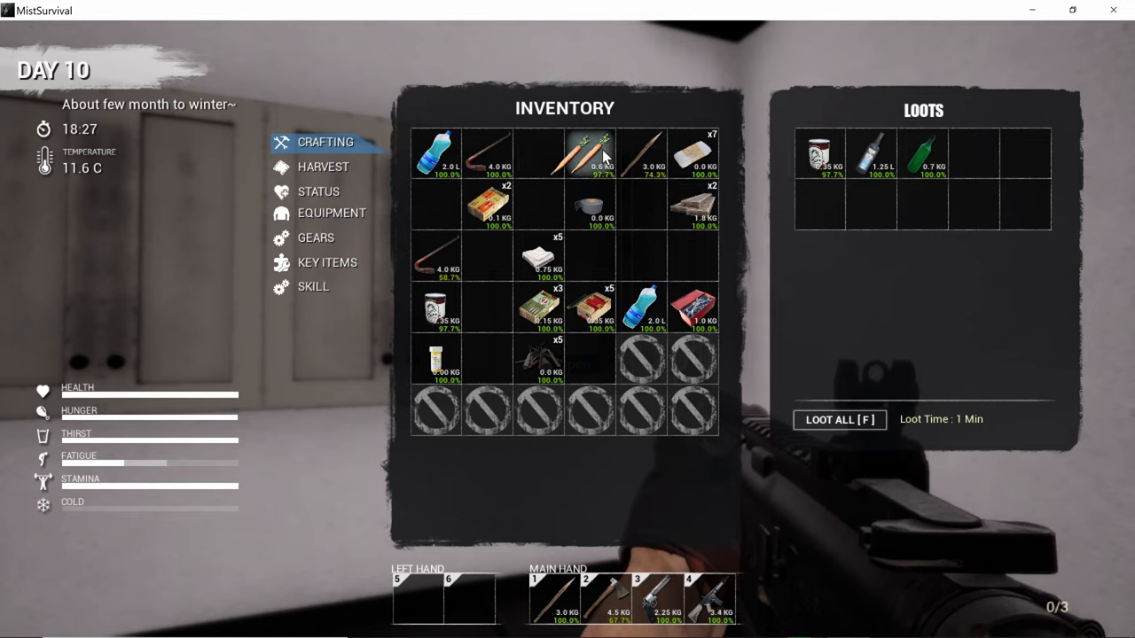
pyautogui.moveTo(436, 203)
pyautogui.mouseDown()
pyautogui.moveTo(838, 217)
pyautogui.moveTo(864, 207)
pyautogui.mouseUp()
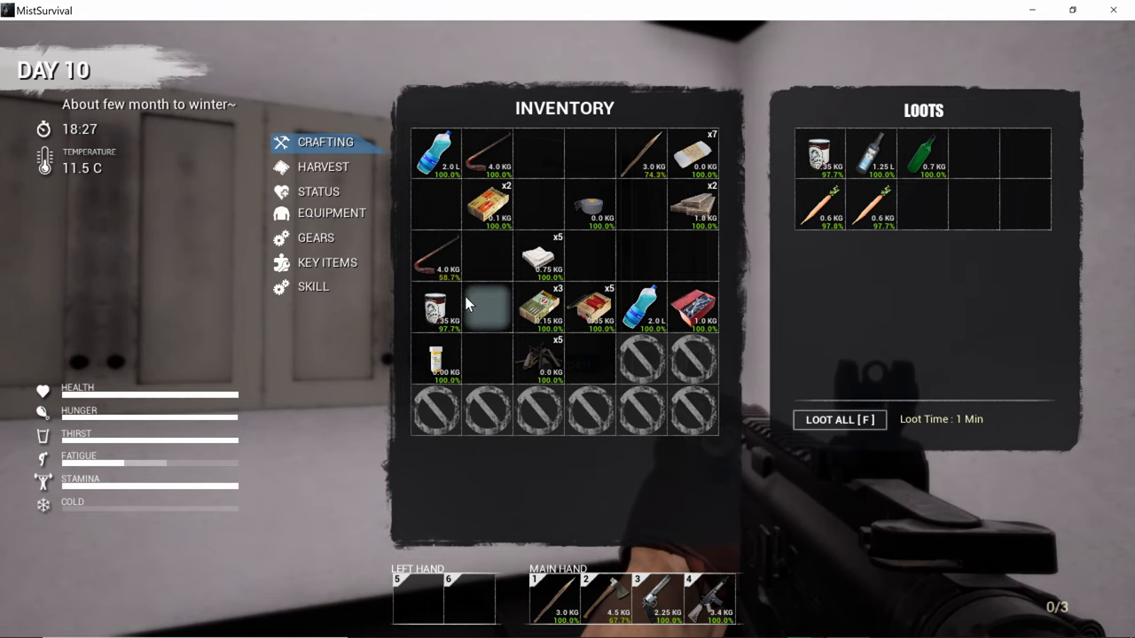
pyautogui.moveTo(436, 308); pyautogui.dragTo(928, 217)
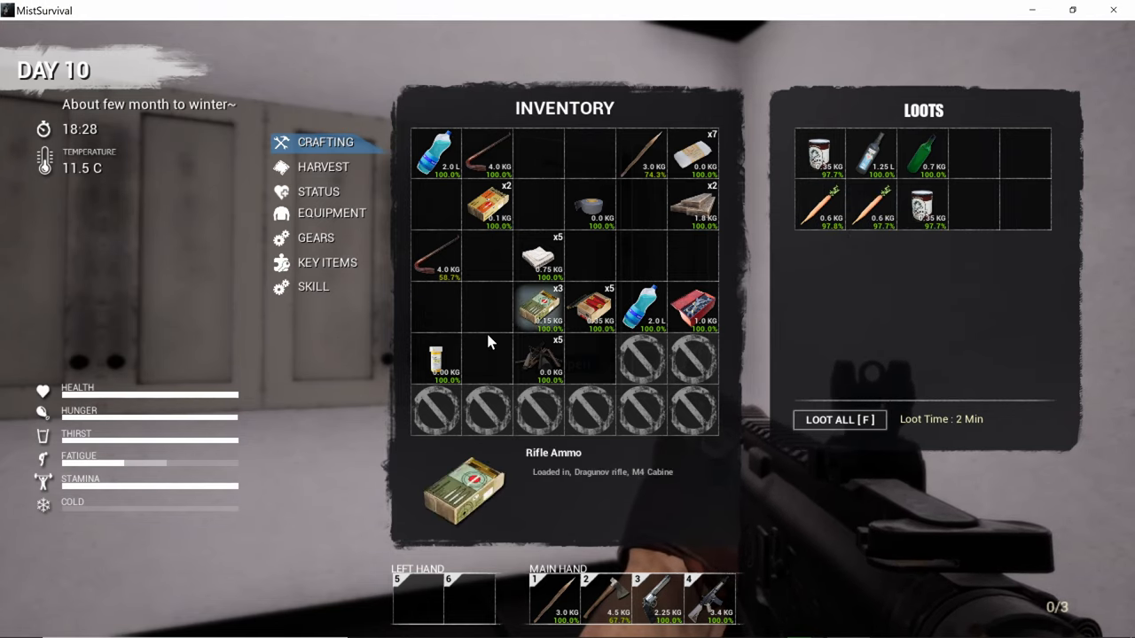
pyautogui.moveTo(436, 359); pyautogui.dragTo(918, 243)
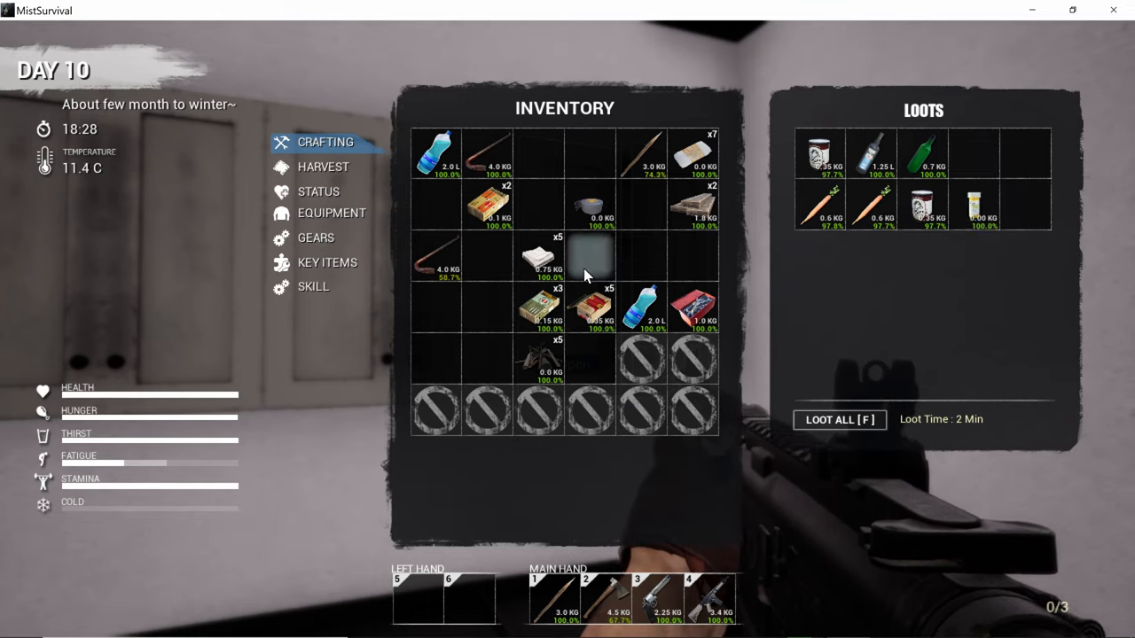
pyautogui.moveTo(538, 257); pyautogui.dragTo(1026, 203)
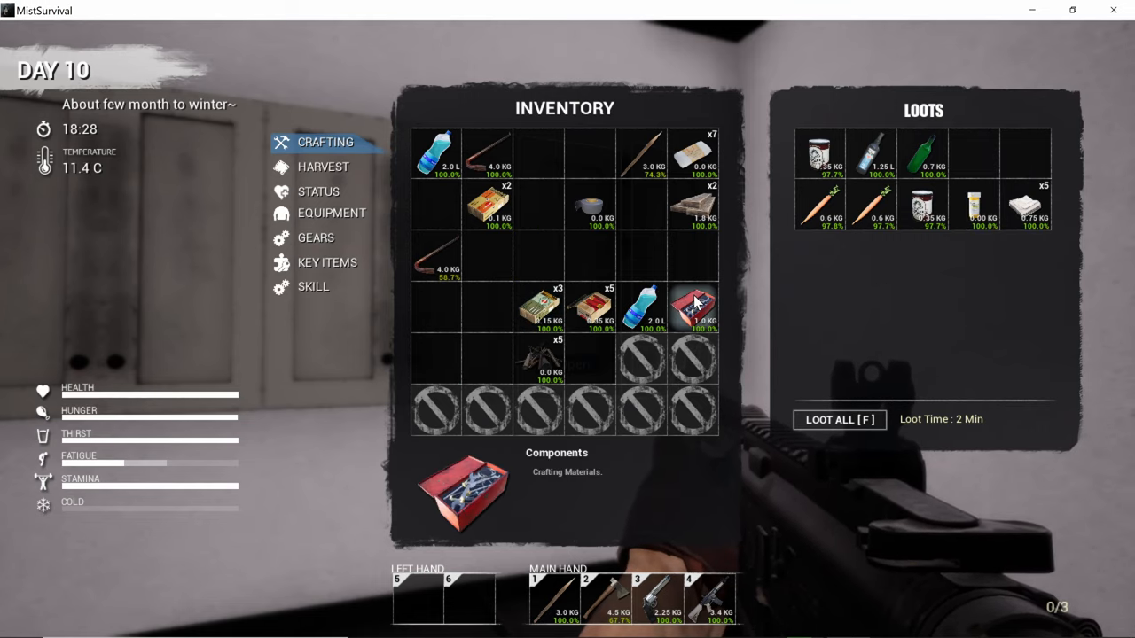
pyautogui.moveTo(590, 307)
pyautogui.mouseDown()
pyautogui.moveTo(964, 193)
pyautogui.moveTo(971, 164)
pyautogui.mouseUp()
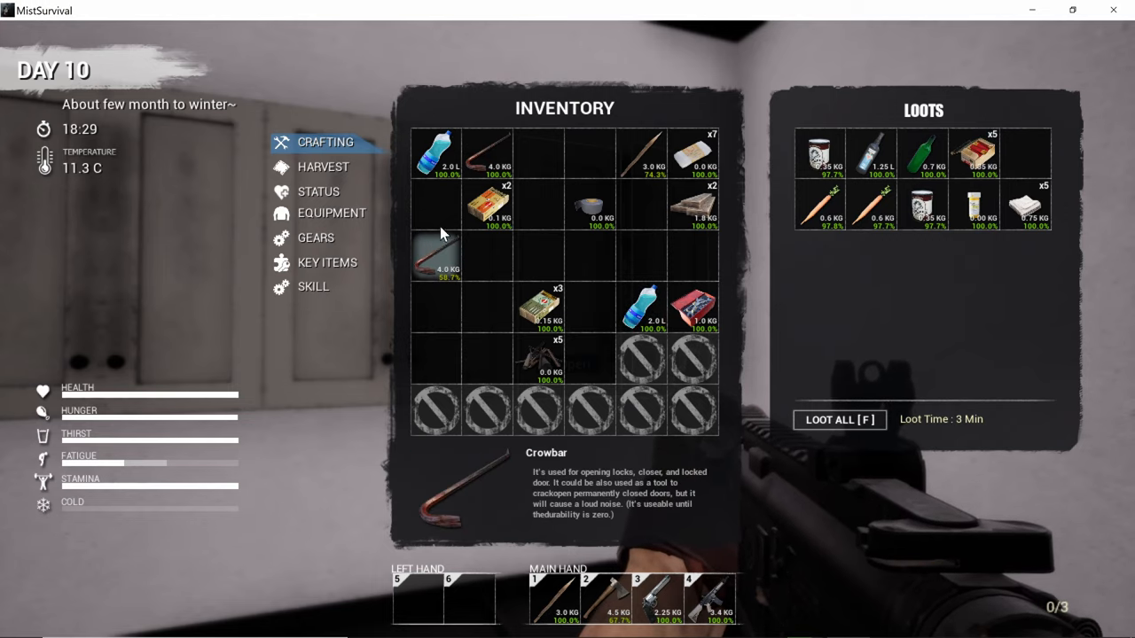
pyautogui.moveTo(481, 209)
pyautogui.mouseDown()
pyautogui.moveTo(553, 221)
pyautogui.moveTo(1041, 171)
pyautogui.moveTo(1044, 159)
pyautogui.mouseUp()
pyautogui.moveTo(541, 316); pyautogui.dragTo(540, 153)
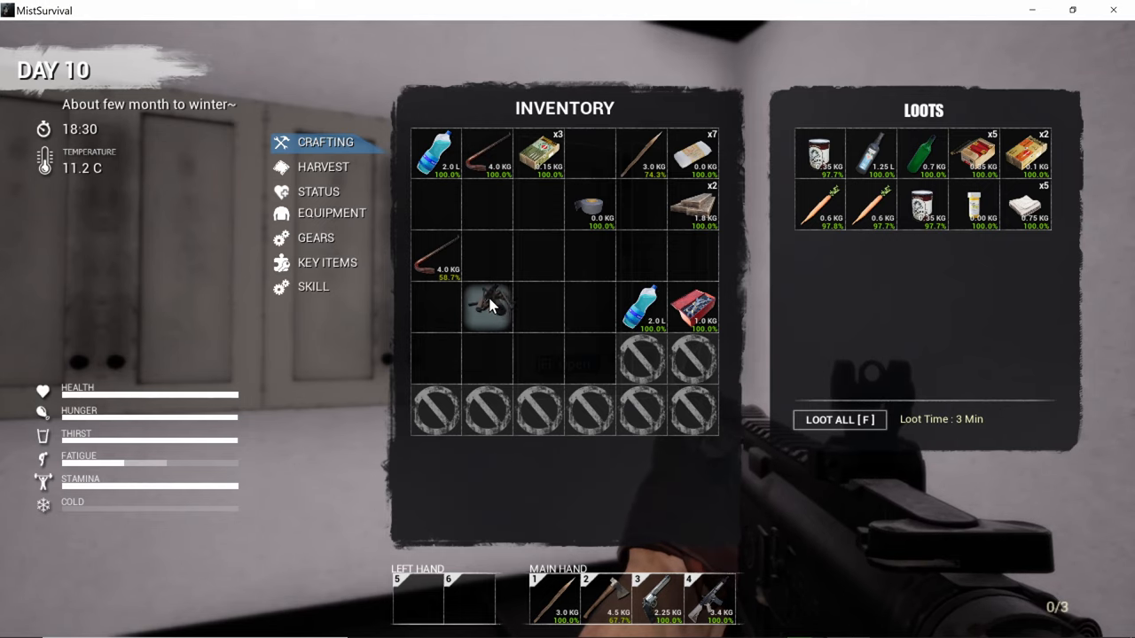
pyautogui.moveTo(537, 359); pyautogui.dragTo(437, 308)
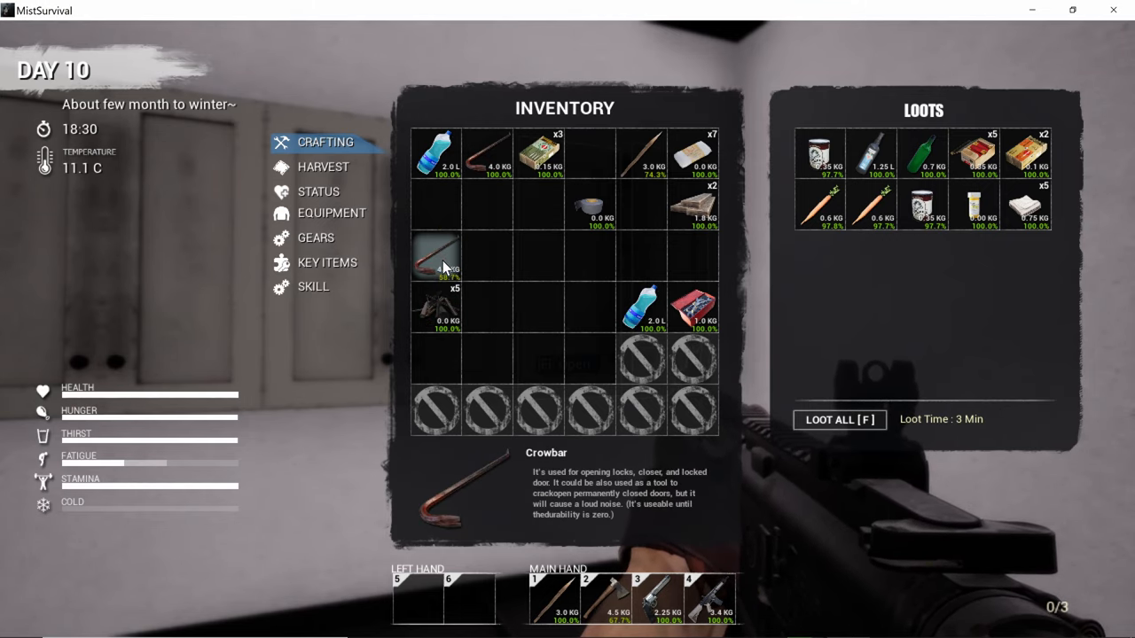
# Step: Store the worn crowbar and other spare items in the second cabinet
pyautogui.press('Tab')
pyautogui.press('e')
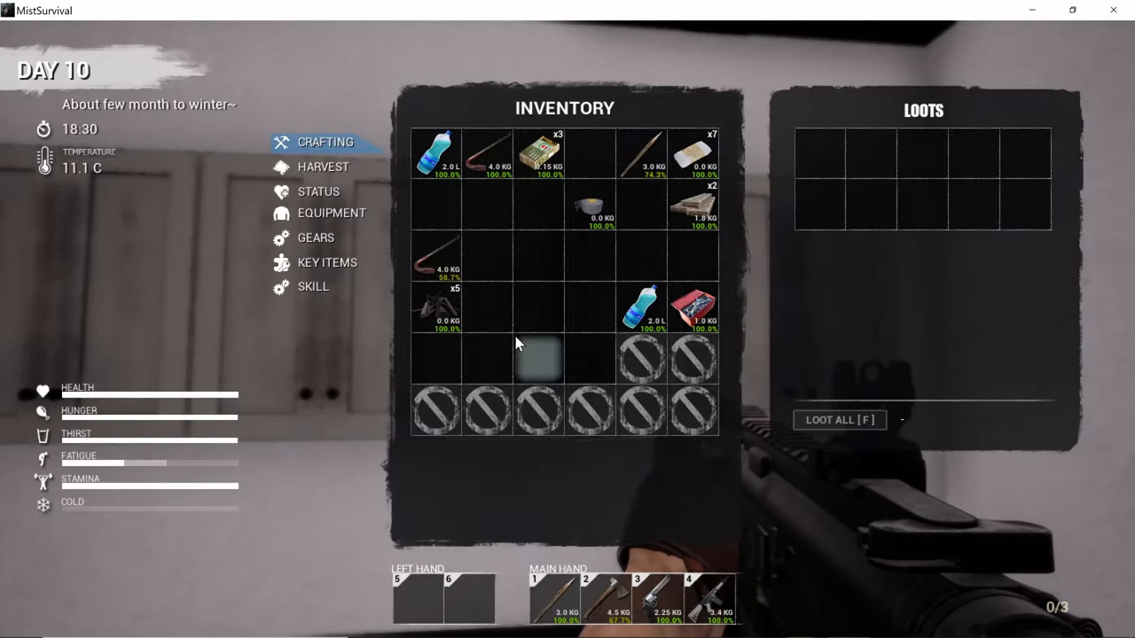
pyautogui.moveTo(448, 261); pyautogui.dragTo(604, 234)
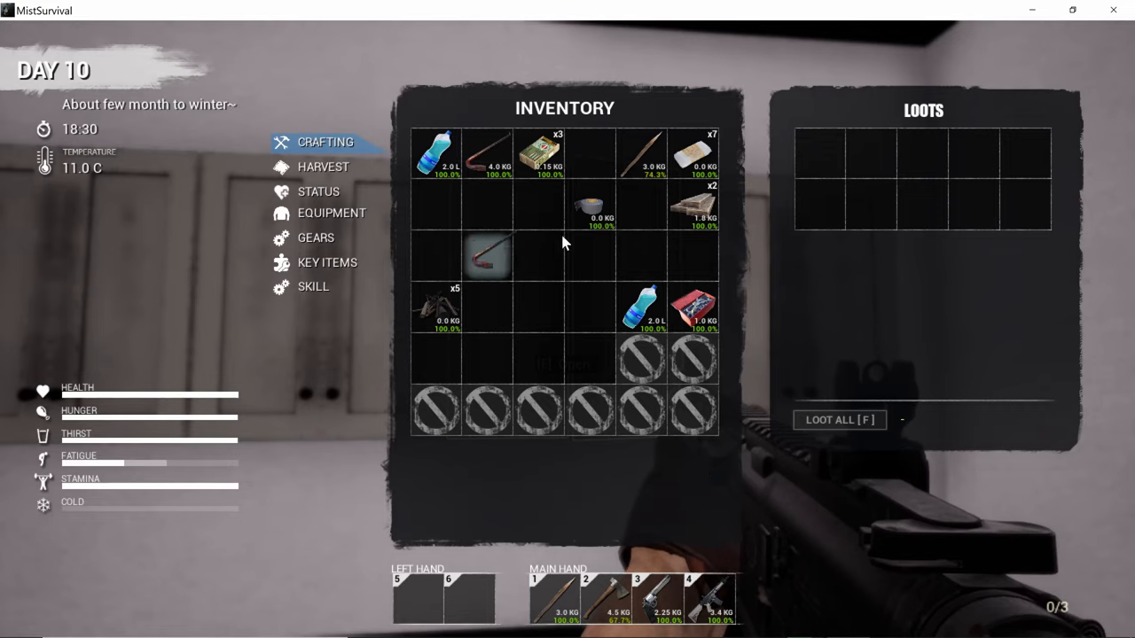
pyautogui.moveTo(816, 149); pyautogui.dragTo(817, 151)
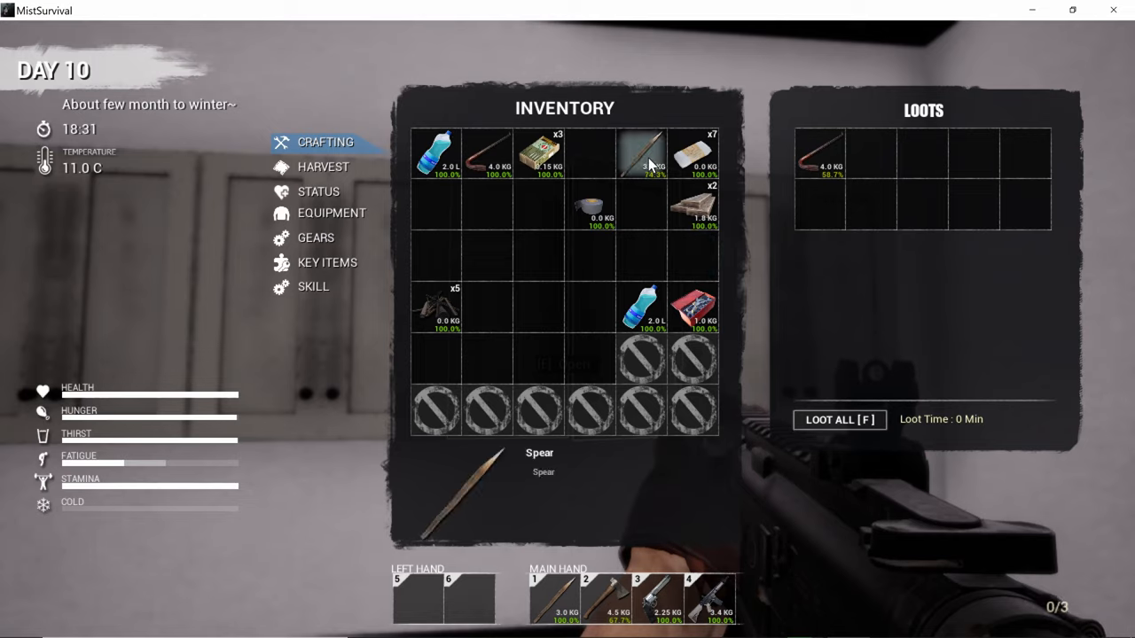
pyautogui.moveTo(591, 165)
pyautogui.mouseDown()
pyautogui.moveTo(605, 224)
pyautogui.moveTo(891, 218)
pyautogui.mouseUp()
# Step: Store the red toolbox and metal scraps in the hallway locker and tidy the inventory rows
pyautogui.moveTo(707, 309); pyautogui.dragTo(436, 308)
pyautogui.press('Tab')
pyautogui.press('w')
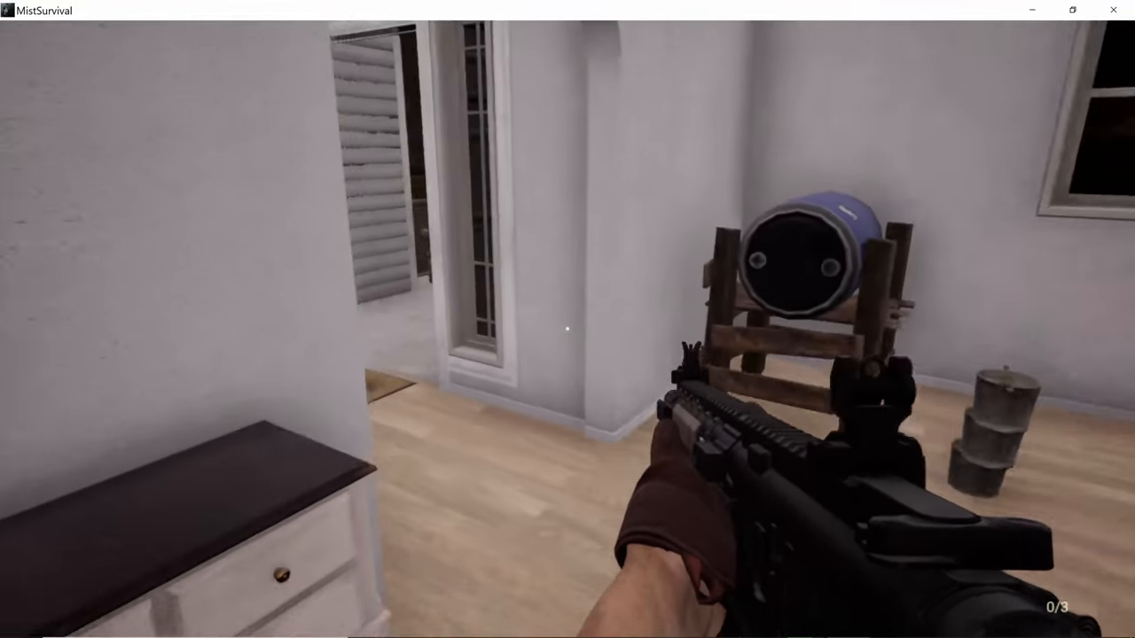
pyautogui.press('w')
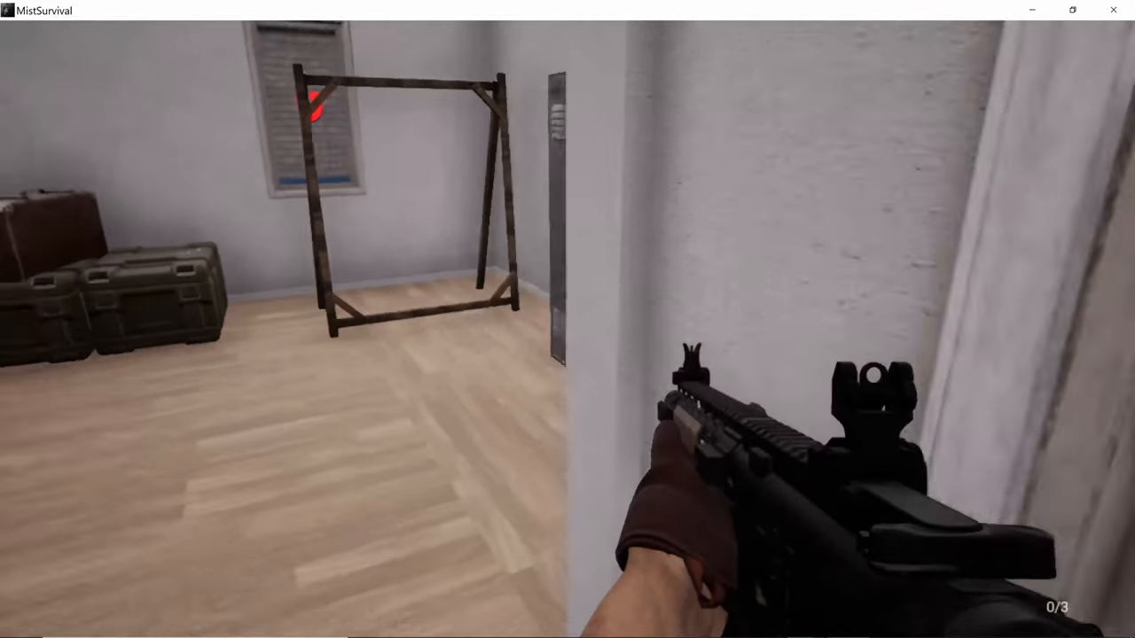
pyautogui.press('e')
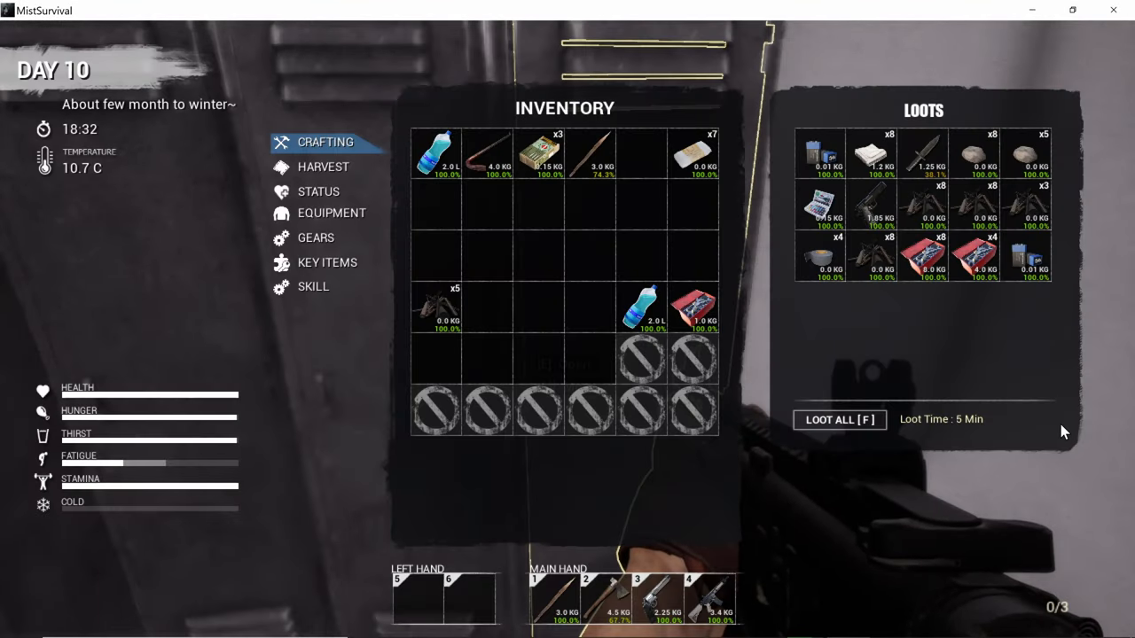
pyautogui.moveTo(693, 308); pyautogui.dragTo(921, 262)
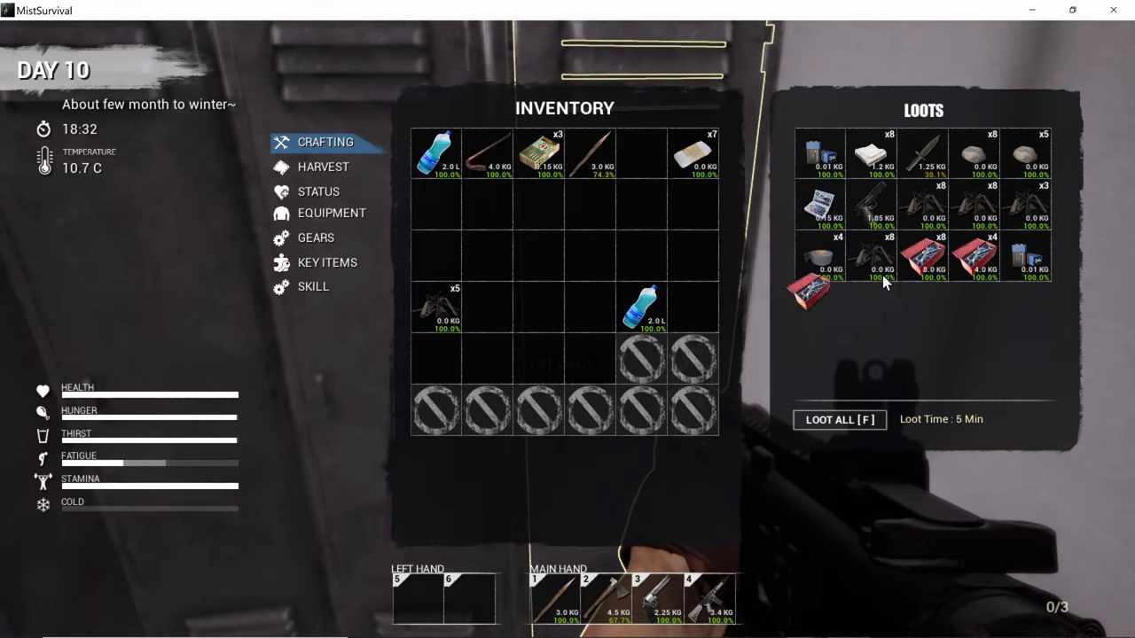
pyautogui.moveTo(436, 308); pyautogui.dragTo(1025, 206)
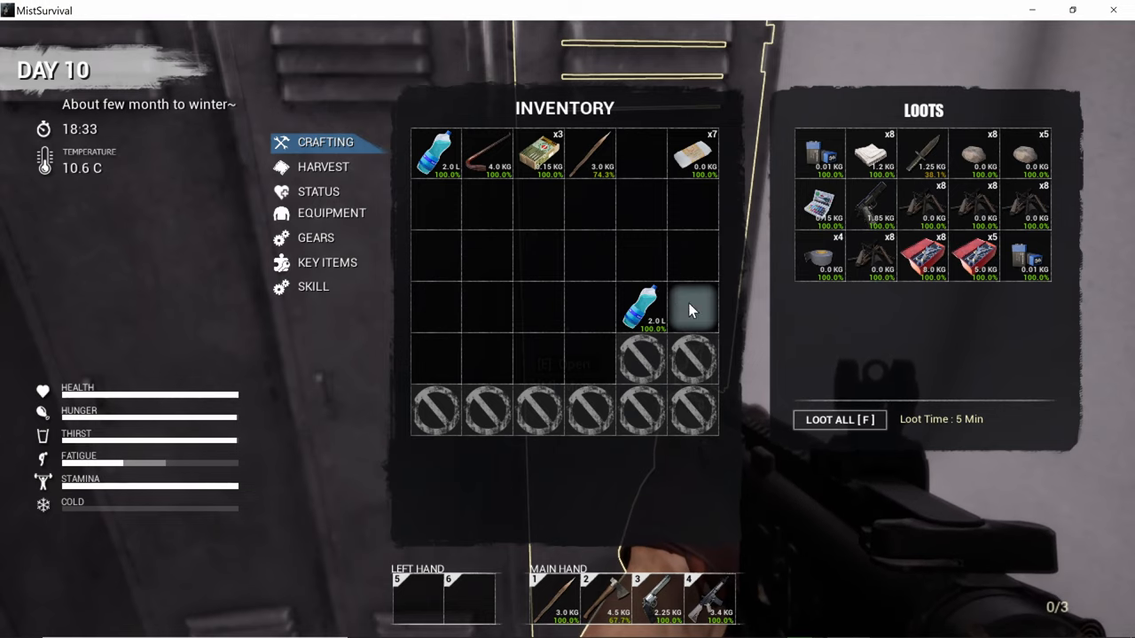
pyautogui.moveTo(642, 304); pyautogui.dragTo(645, 160)
pyautogui.press('Tab')
pyautogui.press('e')
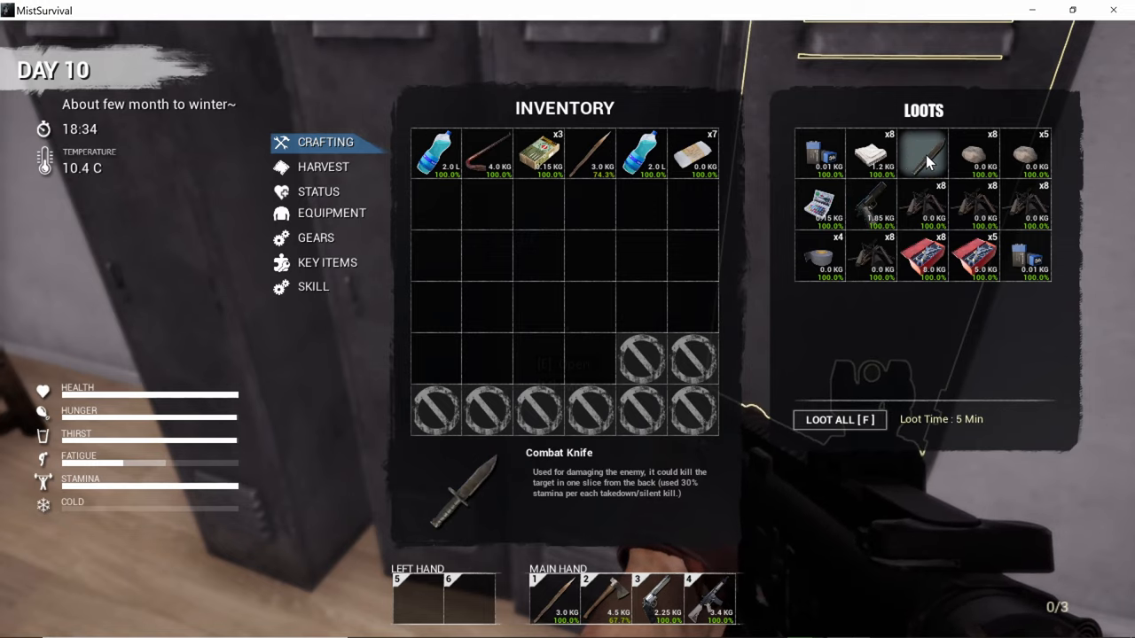
# Step: Return to the locker, take the components box and metal scraps back, then head outside
pyautogui.press('Tab')
pyautogui.press('w')
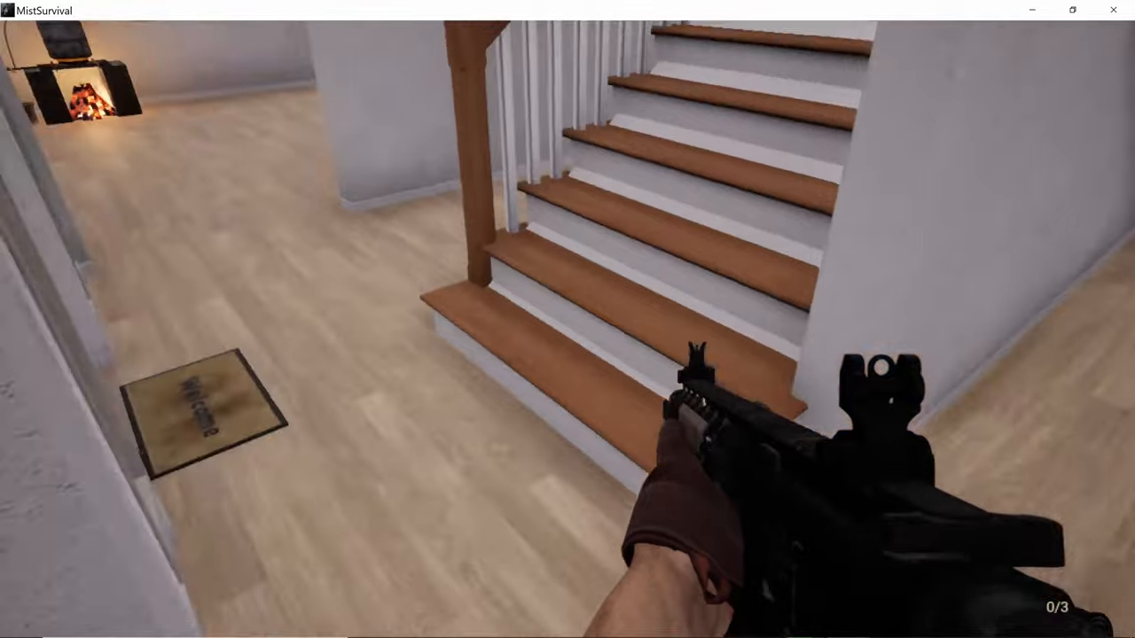
pyautogui.press('w')
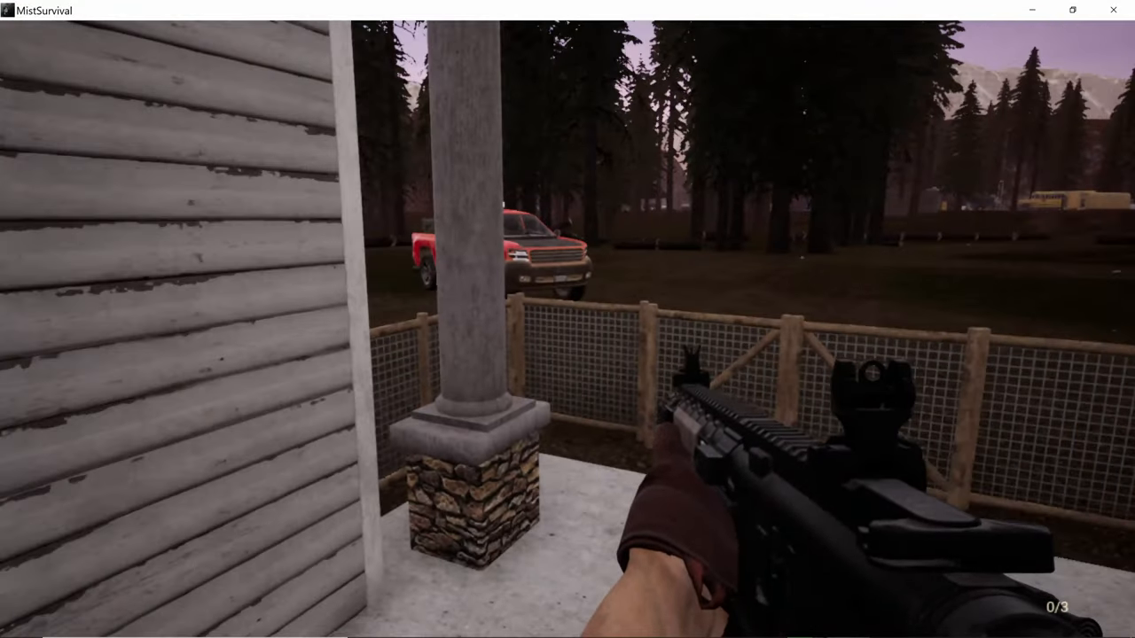
pyautogui.press('w')
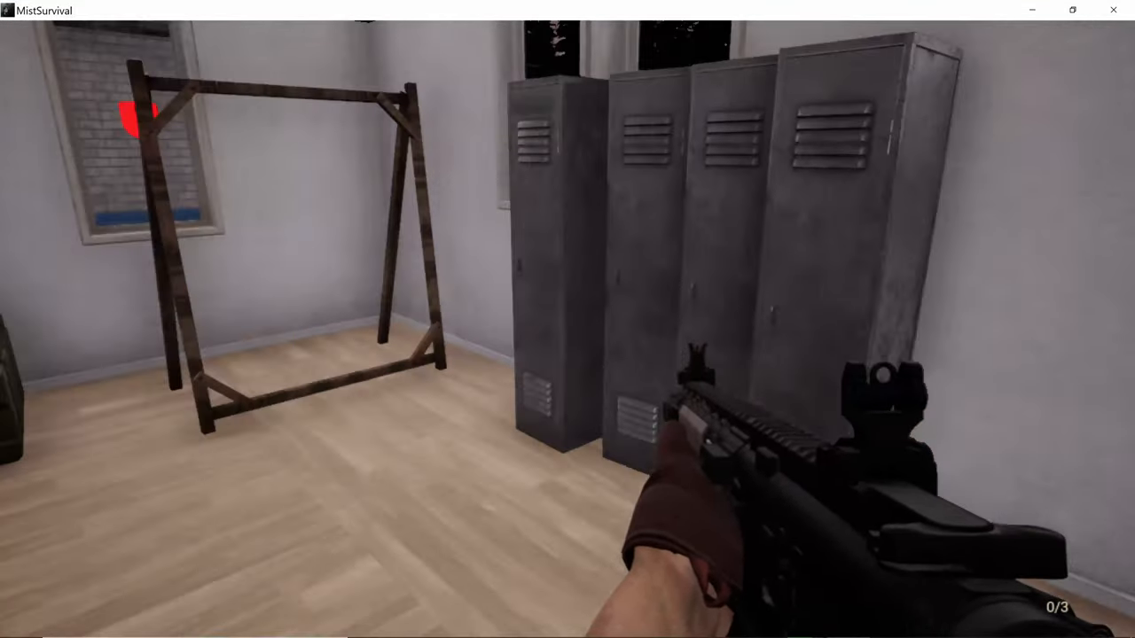
pyautogui.press('e')
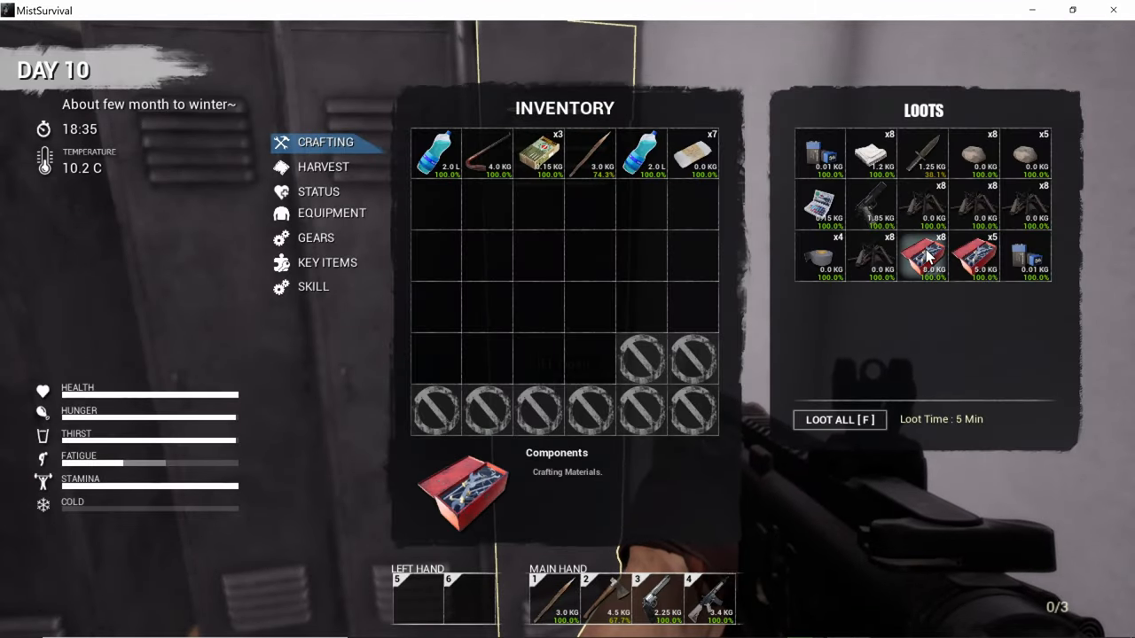
pyautogui.moveTo(928, 257); pyautogui.dragTo(687, 232)
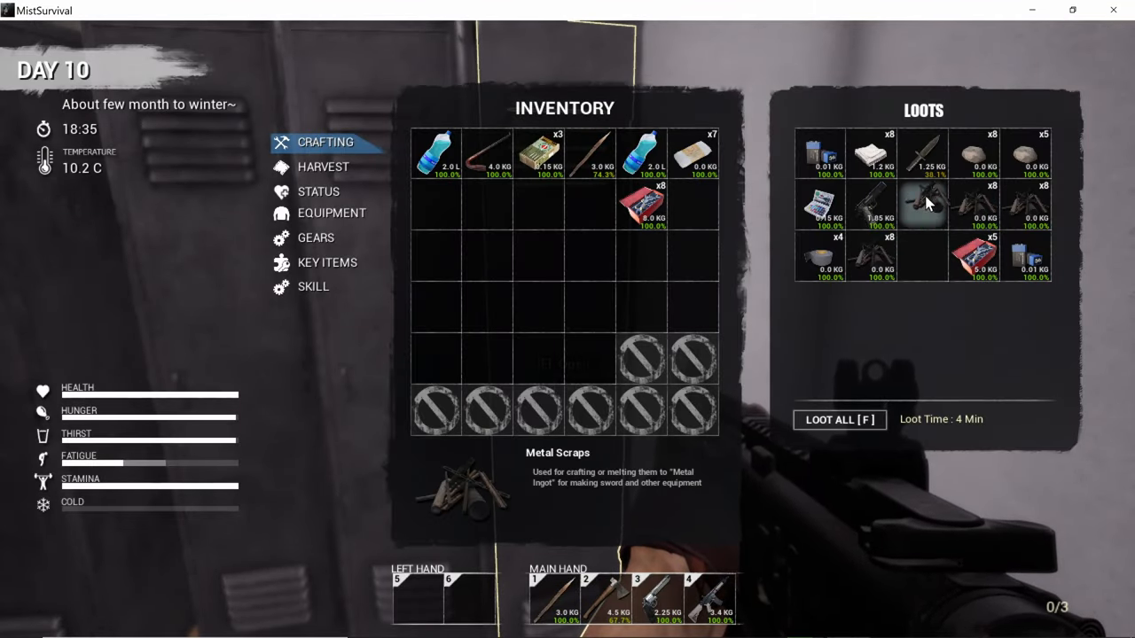
pyautogui.moveTo(913, 206); pyautogui.dragTo(592, 203)
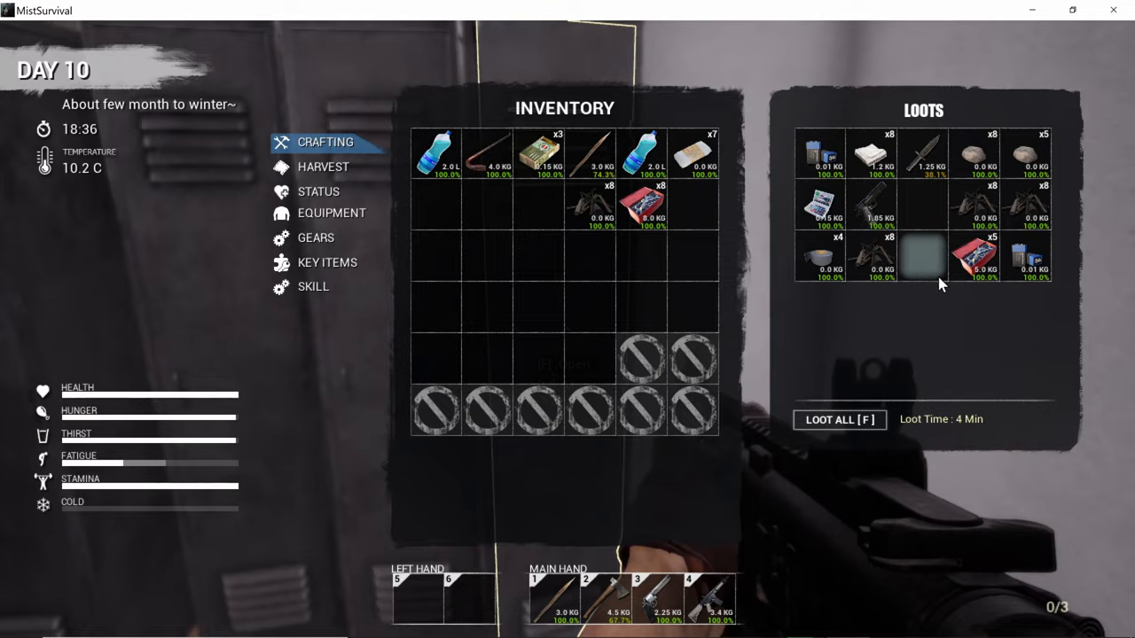
pyautogui.press('e')
pyautogui.press('w')
# Step: Loot the crate on the red truck's bed for a components stack and a combat knife
pyautogui.press('space')
pyautogui.press('w')
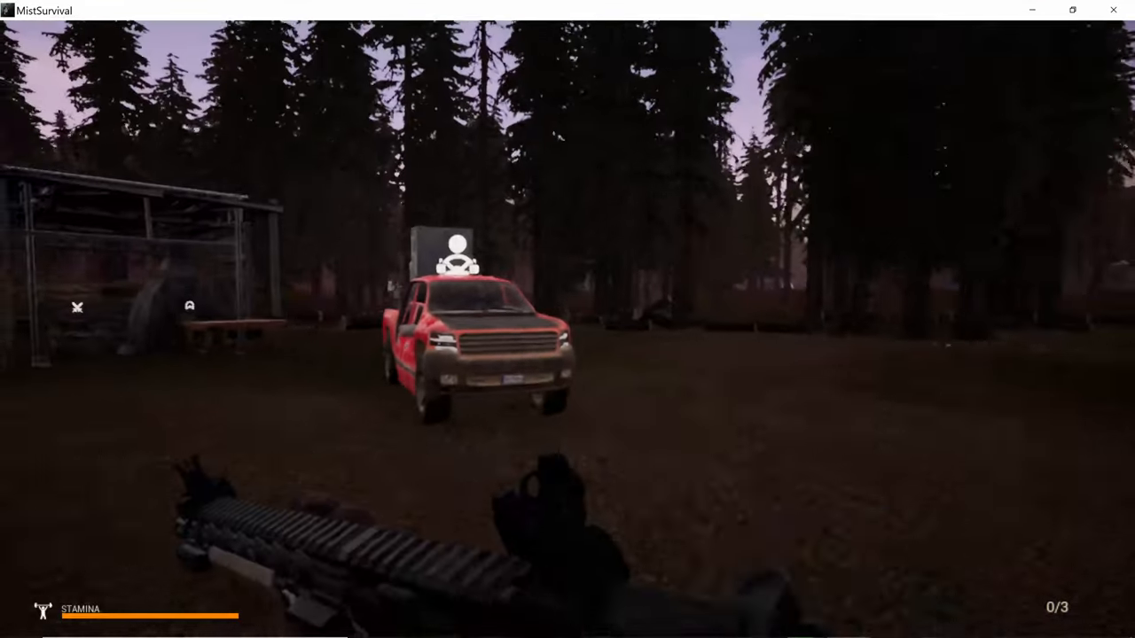
pyautogui.press('w')
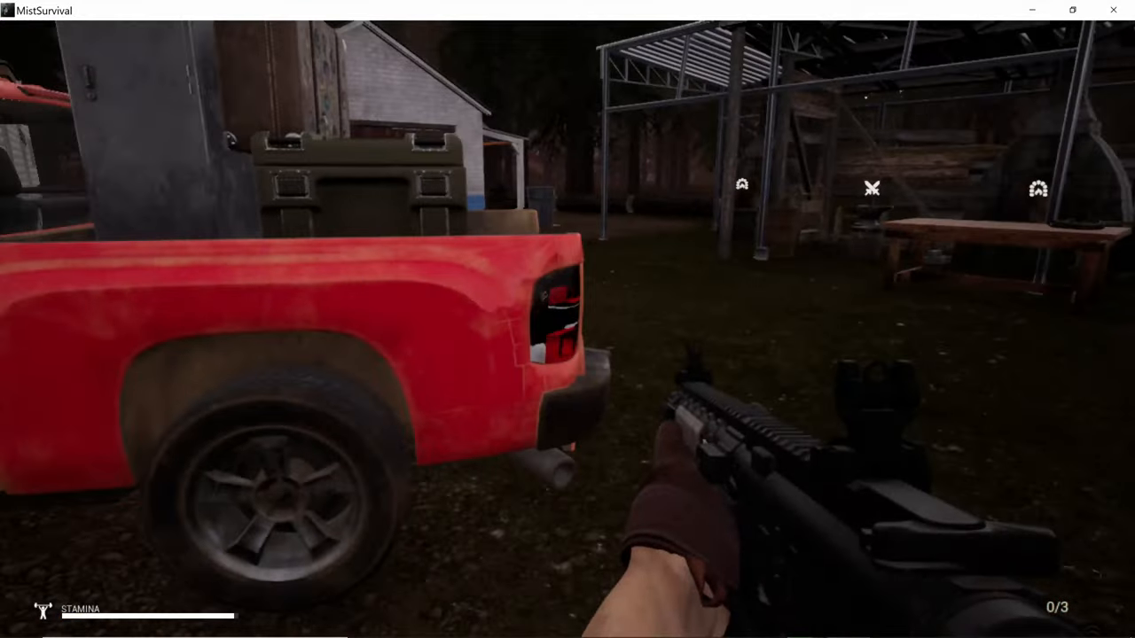
pyautogui.press('w')
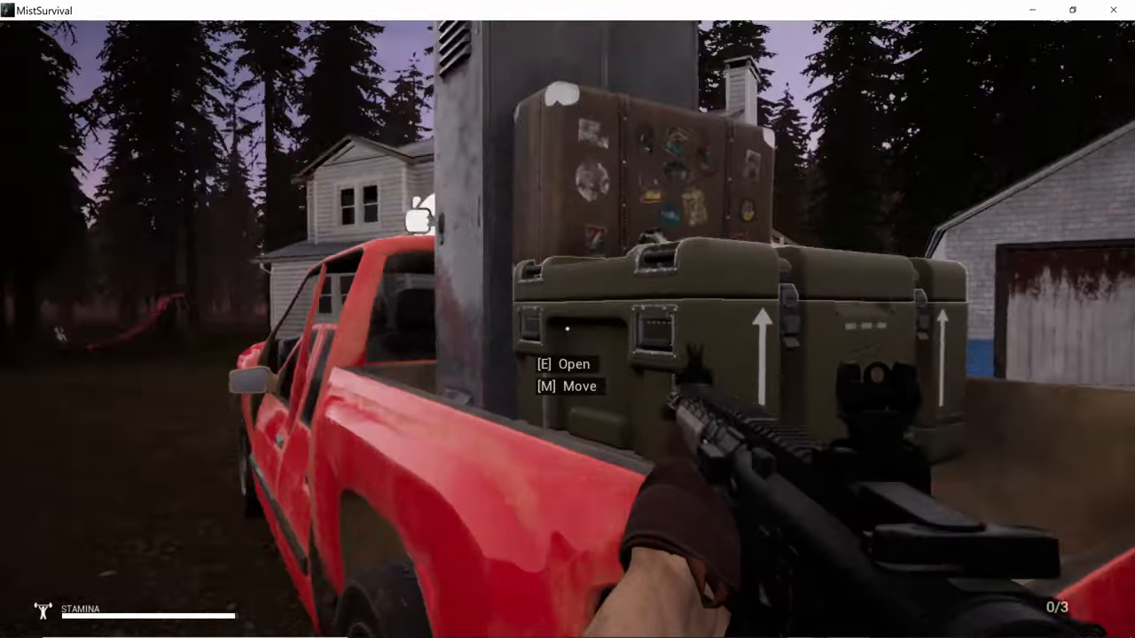
pyautogui.press('e')
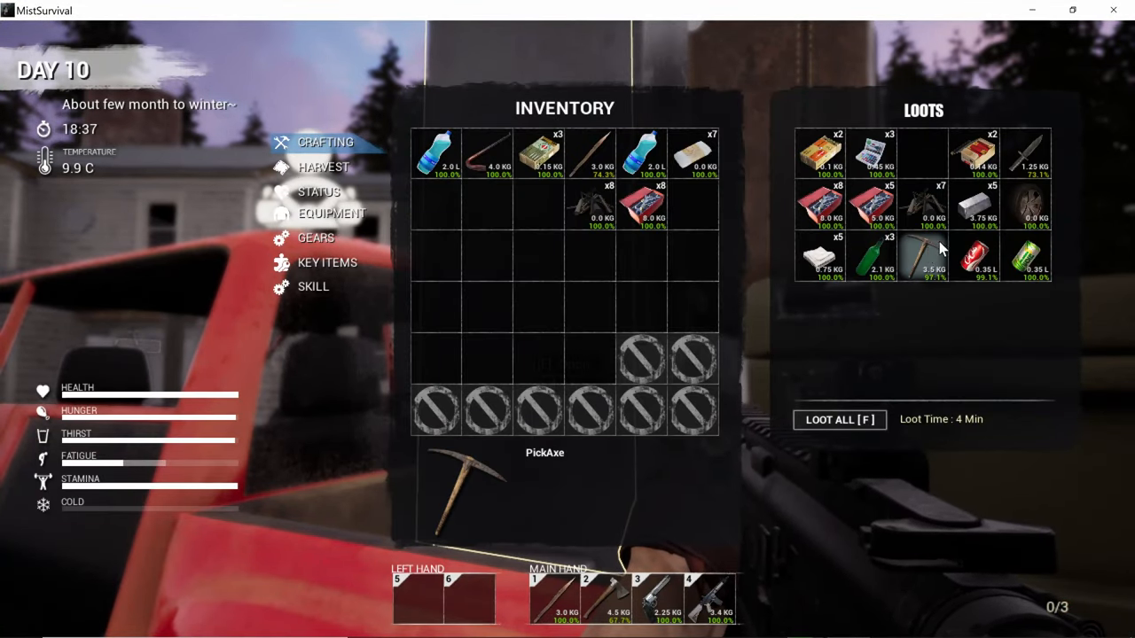
pyautogui.moveTo(819, 204)
pyautogui.mouseDown()
pyautogui.moveTo(648, 228)
pyautogui.moveTo(682, 254)
pyautogui.mouseUp()
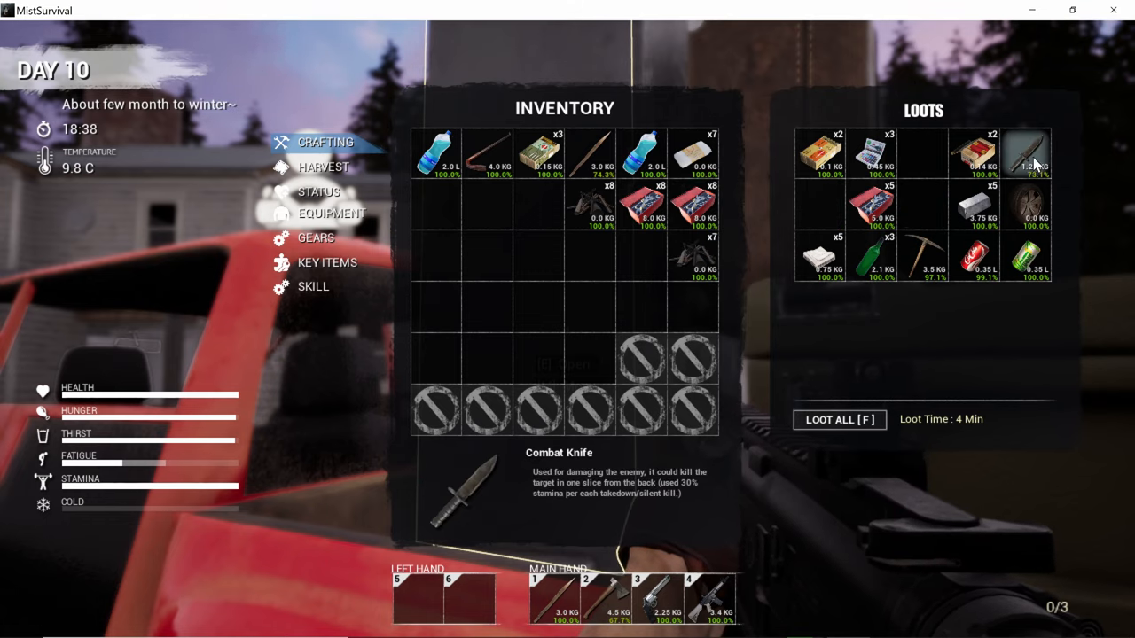
pyautogui.moveTo(1034, 163); pyautogui.dragTo(539, 204)
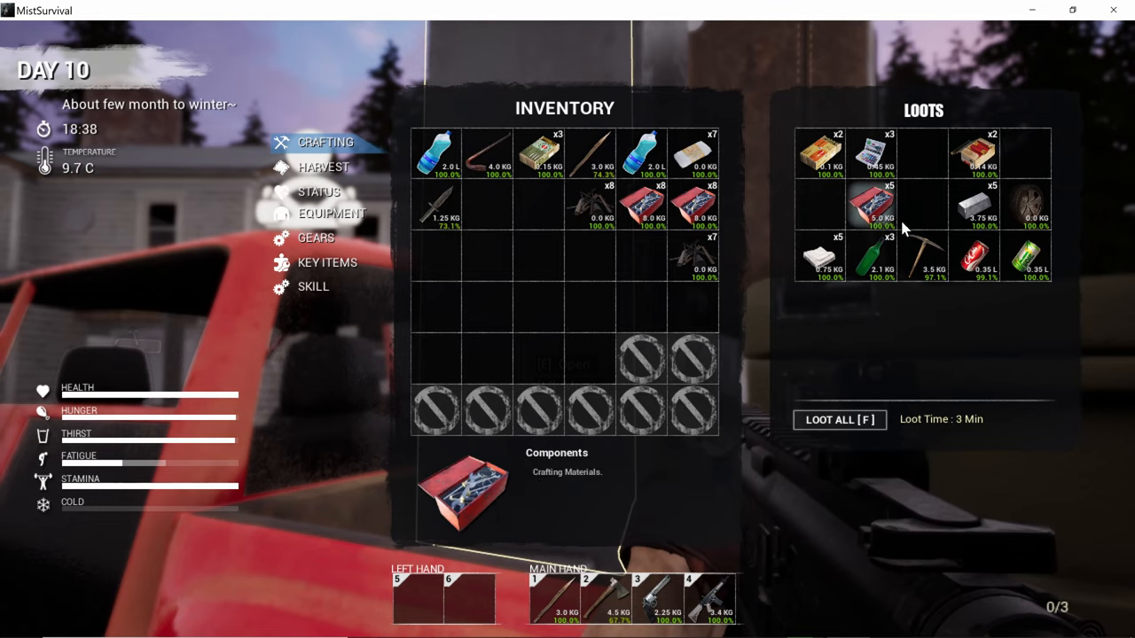
pyautogui.press('Tab')
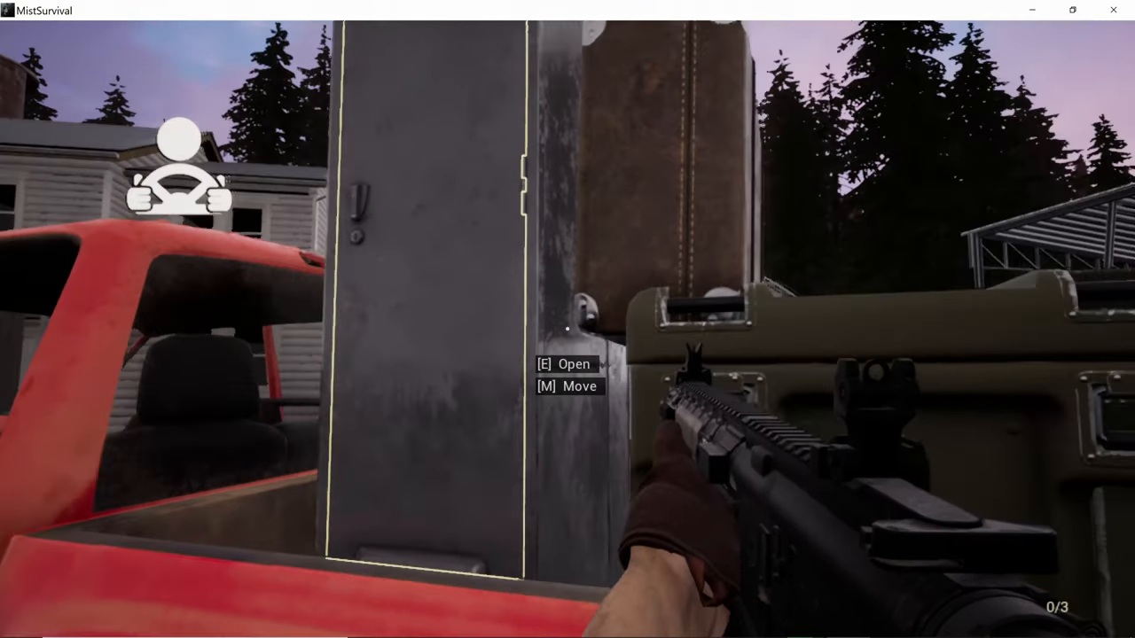
# Step: Check the truck's other containers, taking a second combat knife, and head back toward the house
pyautogui.press('e')
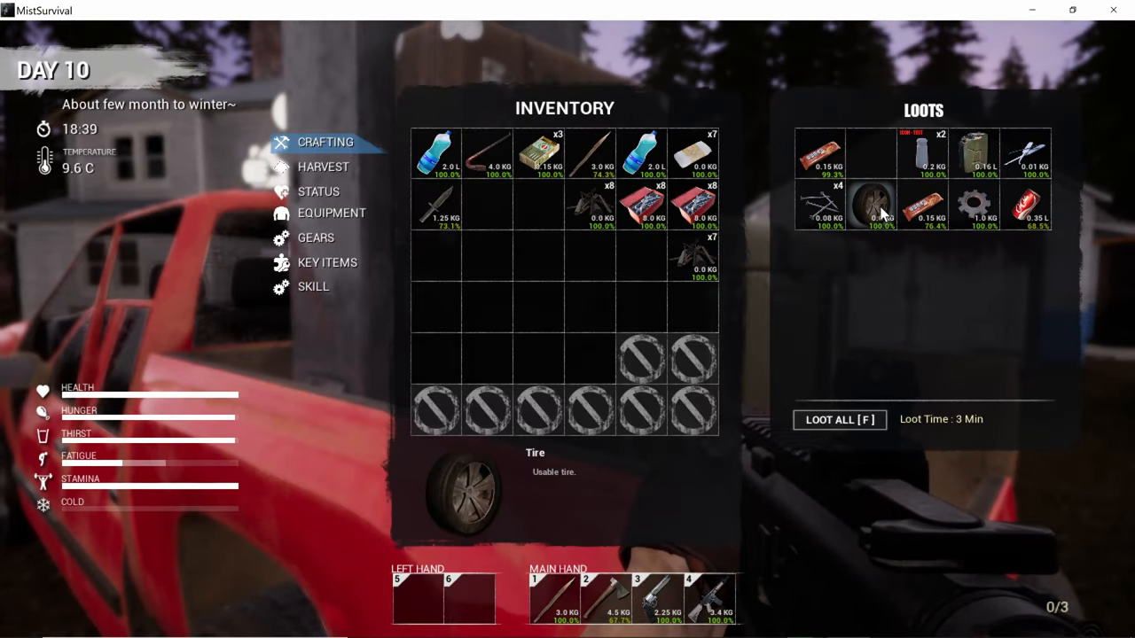
pyautogui.press('Tab')
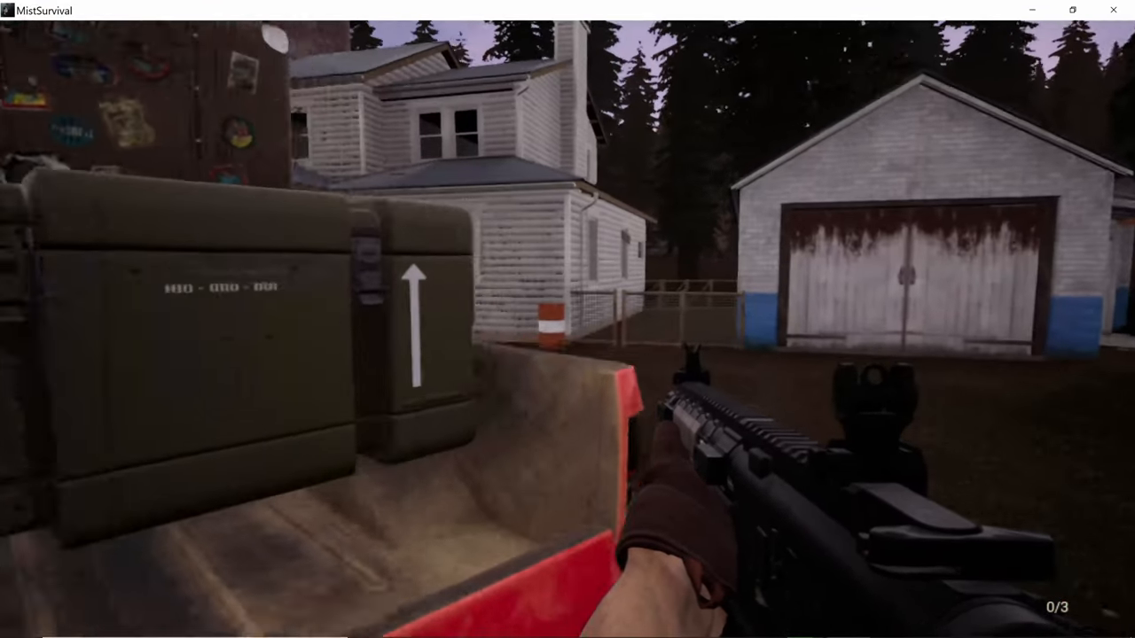
pyautogui.press('e')
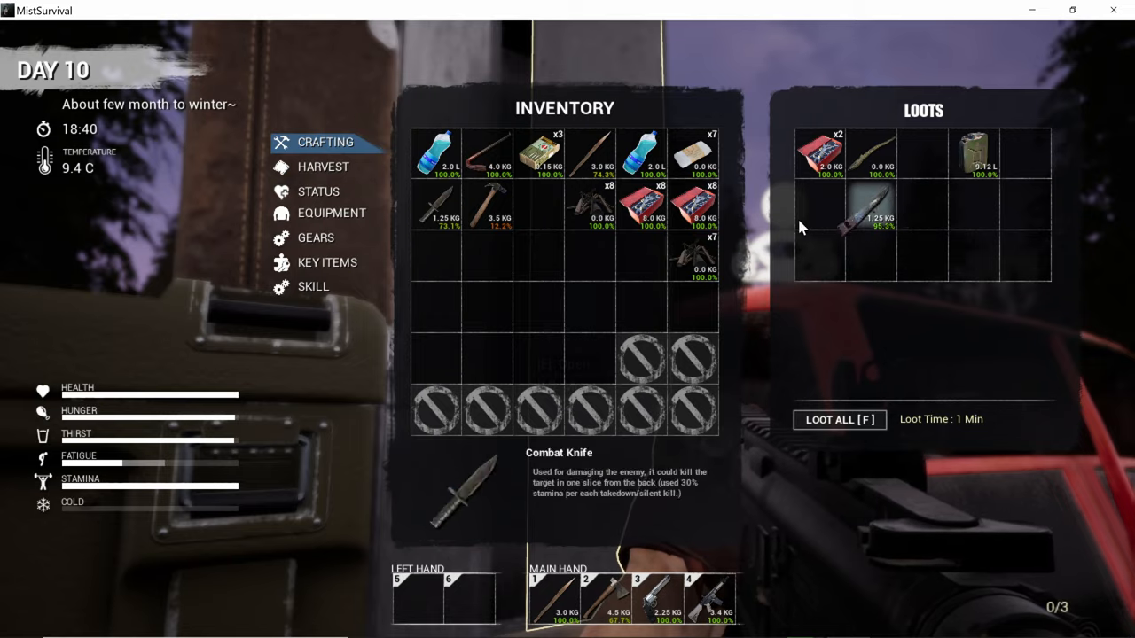
pyautogui.moveTo(773, 226); pyautogui.dragTo(537, 222)
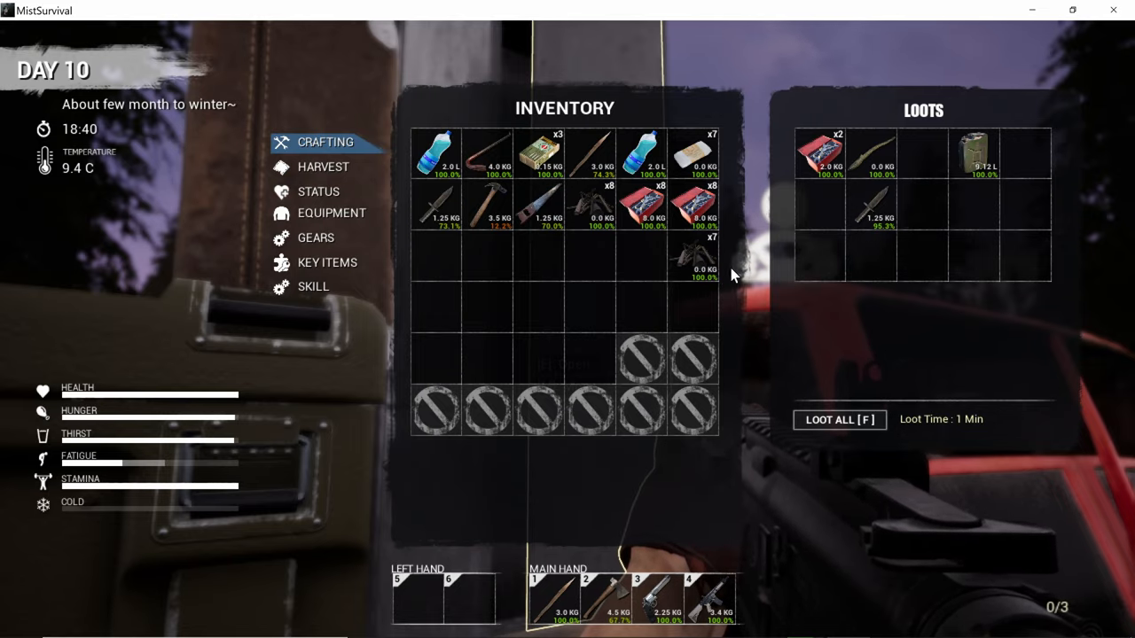
pyautogui.press('Tab')
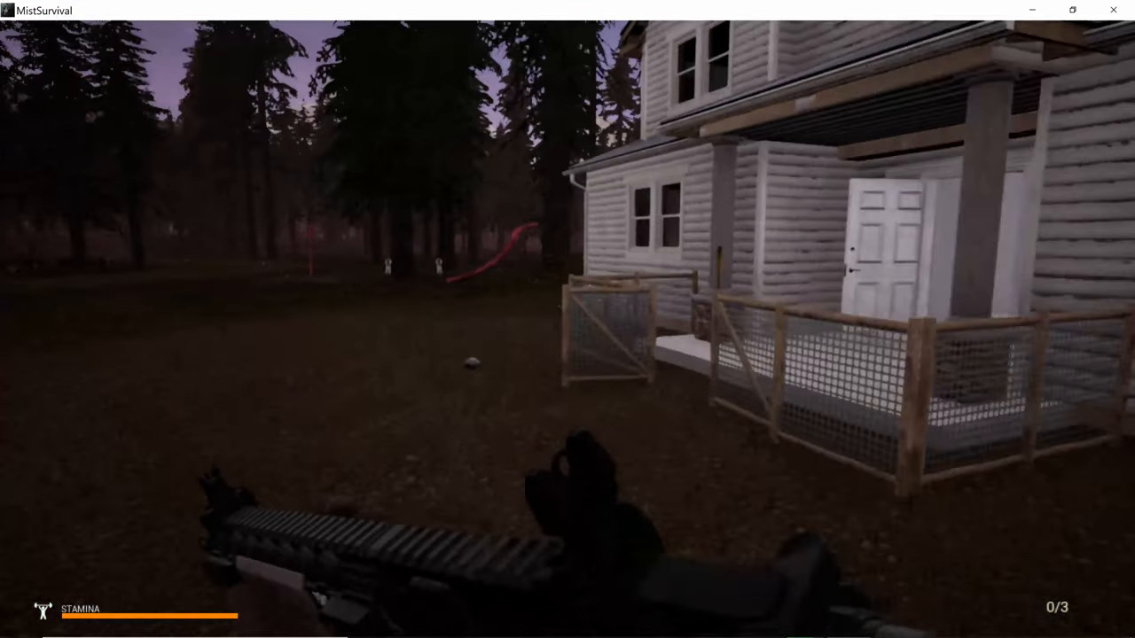
# Step: Walk back inside past the staircase and inspect the boarded-up doorway at the hall's end
pyautogui.press('w')
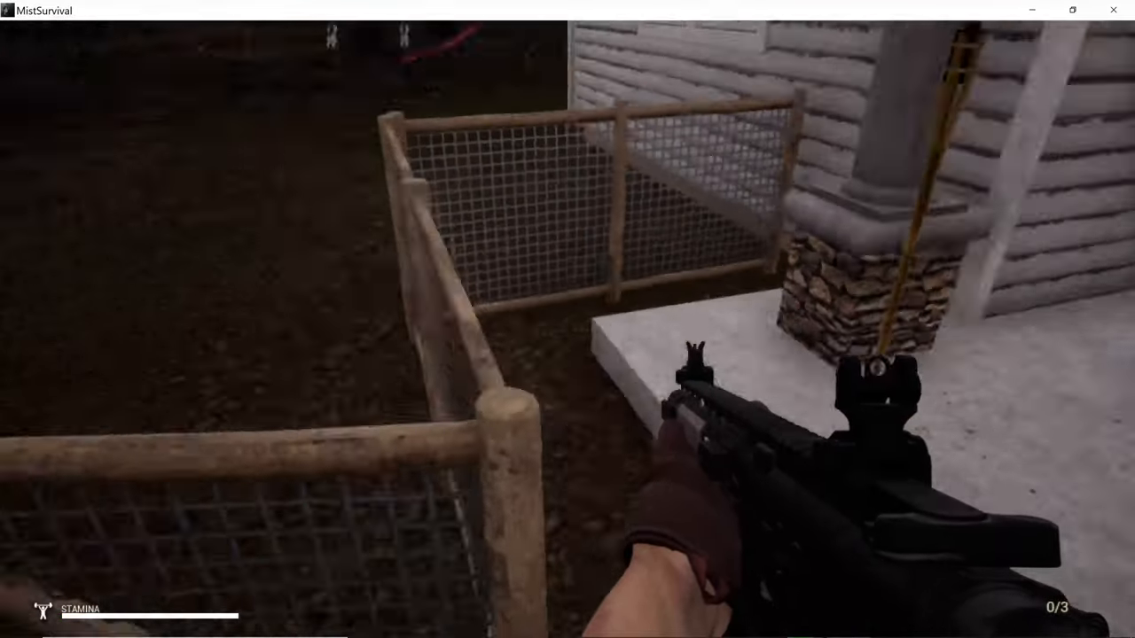
pyautogui.press('w')
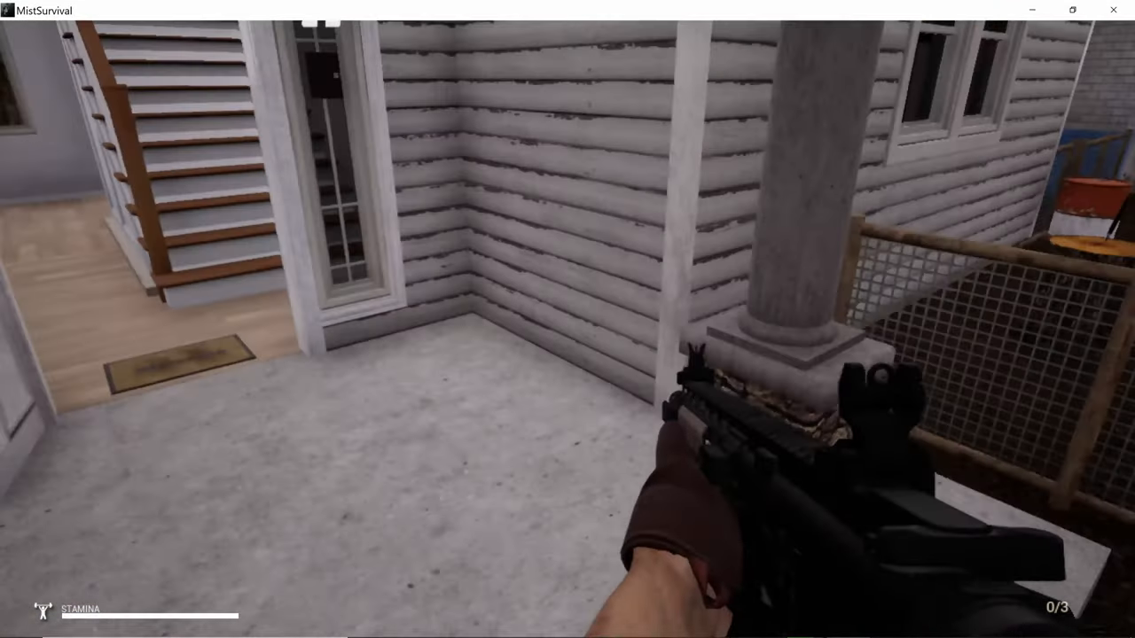
pyautogui.press('w')
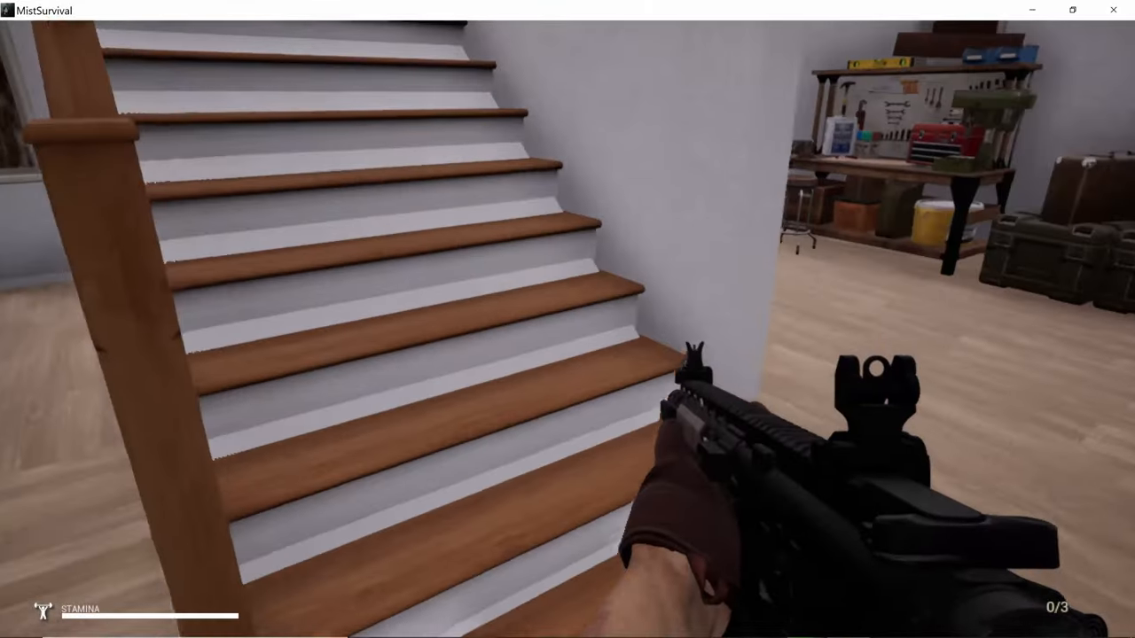
pyautogui.press('w')
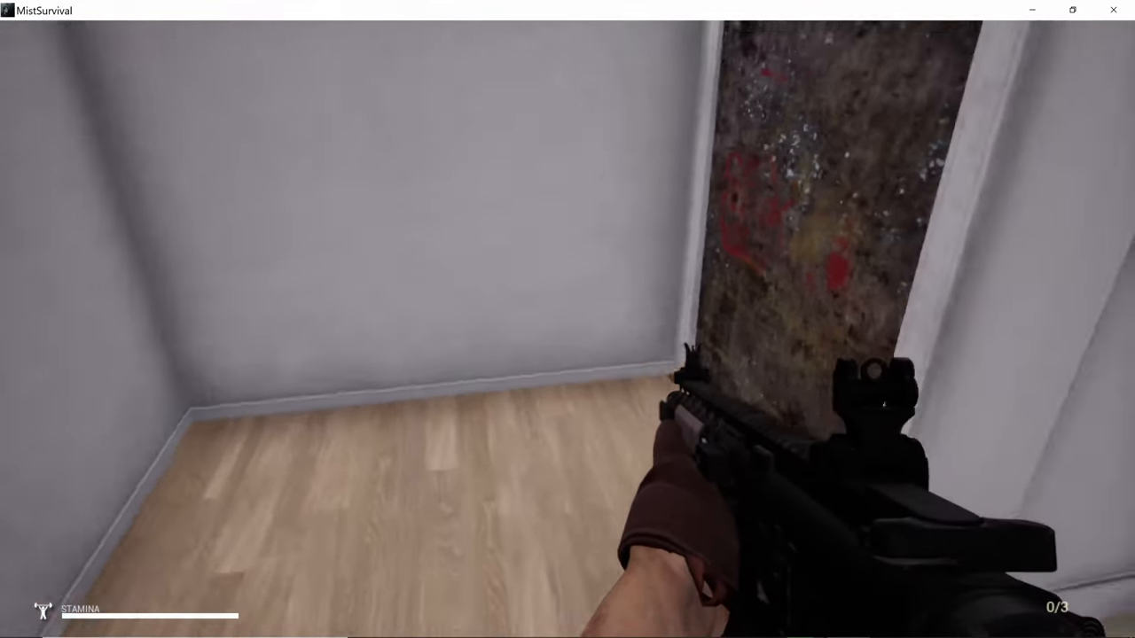
pyautogui.press('w')
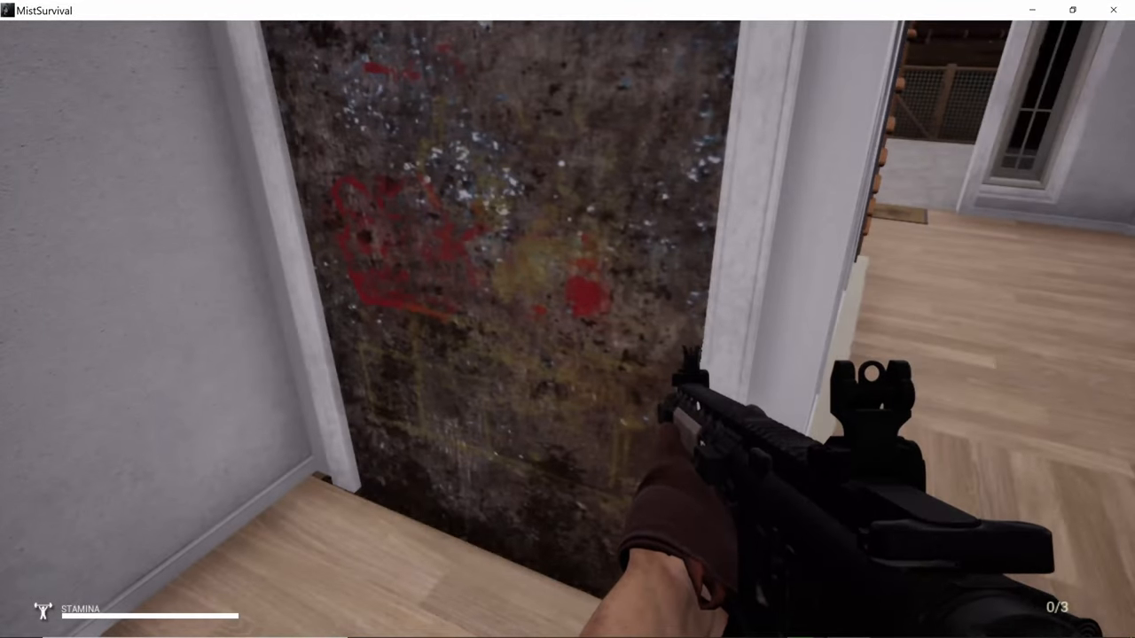
pyautogui.press('w')
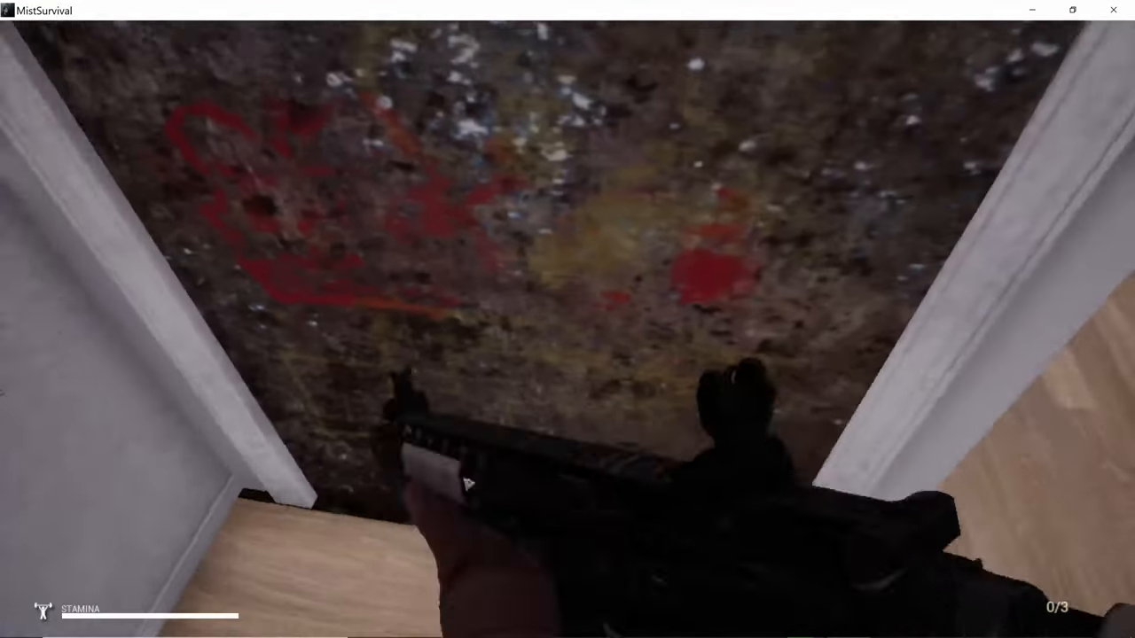
pyautogui.press('s')
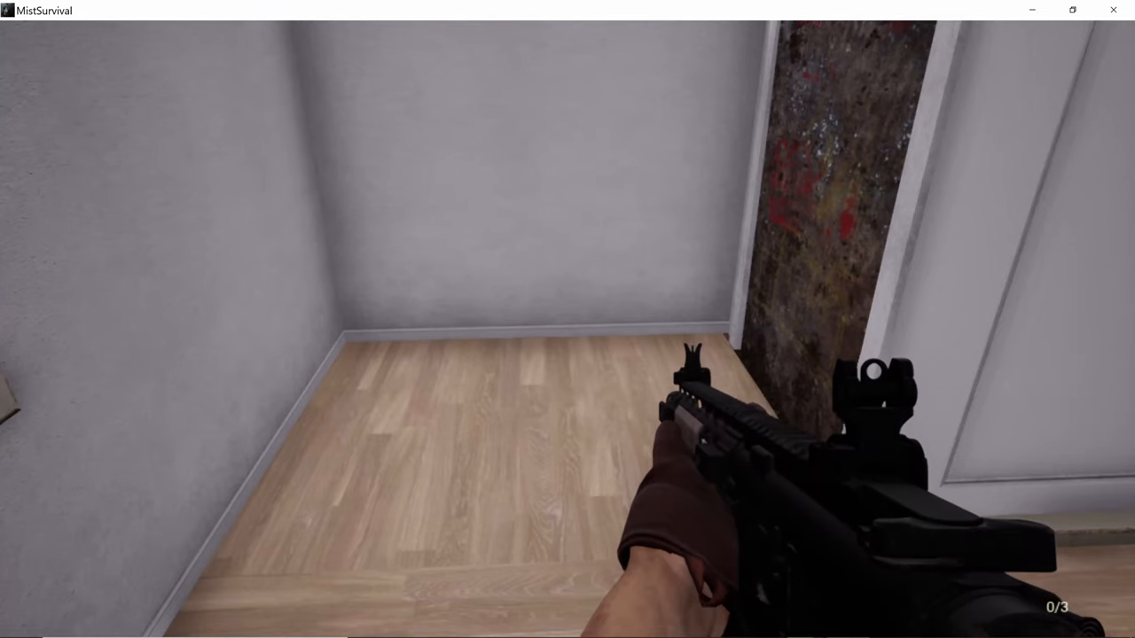
# Step: Choose the Repairbench from the Workshop list of the building menu to start its placement preview
pyautogui.press('b')
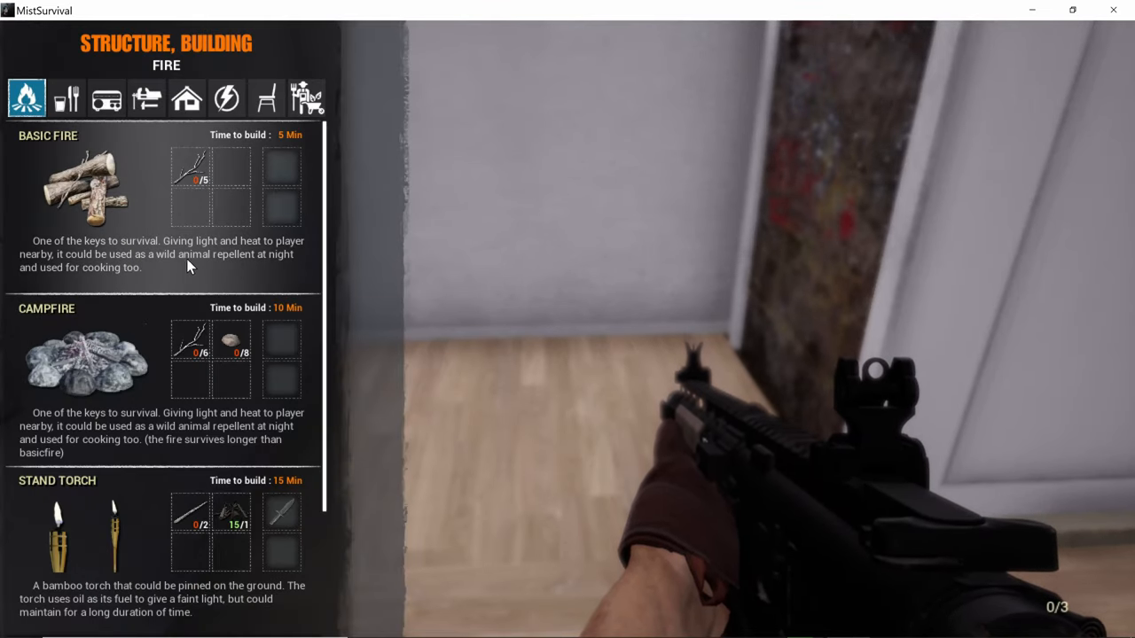
pyautogui.click(186, 99)
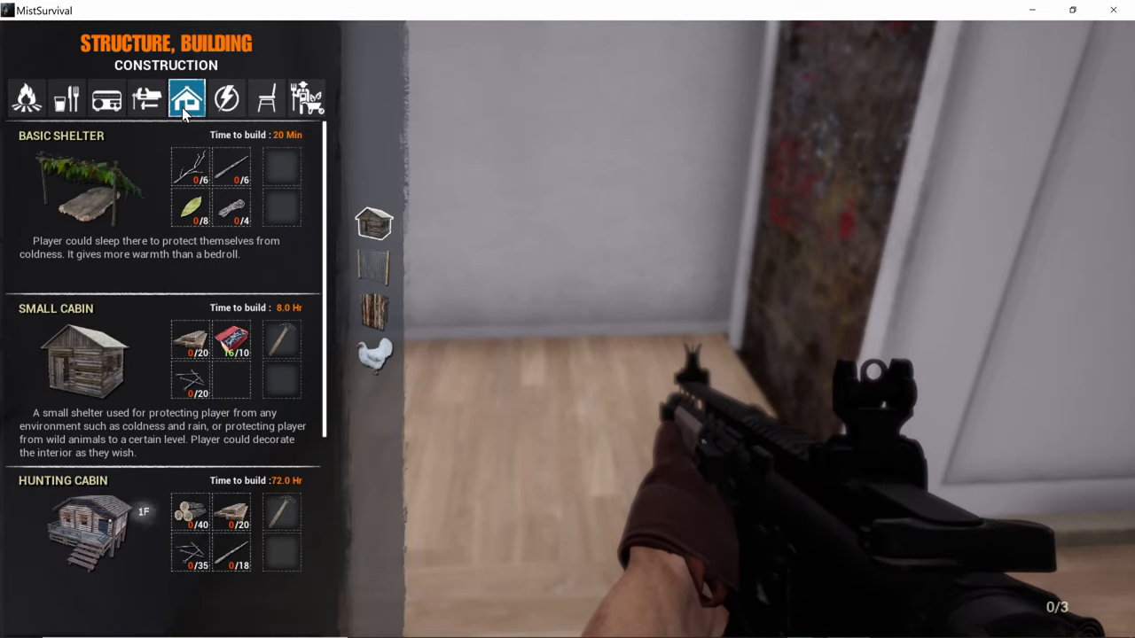
pyautogui.scroll(-2, 122, 435)
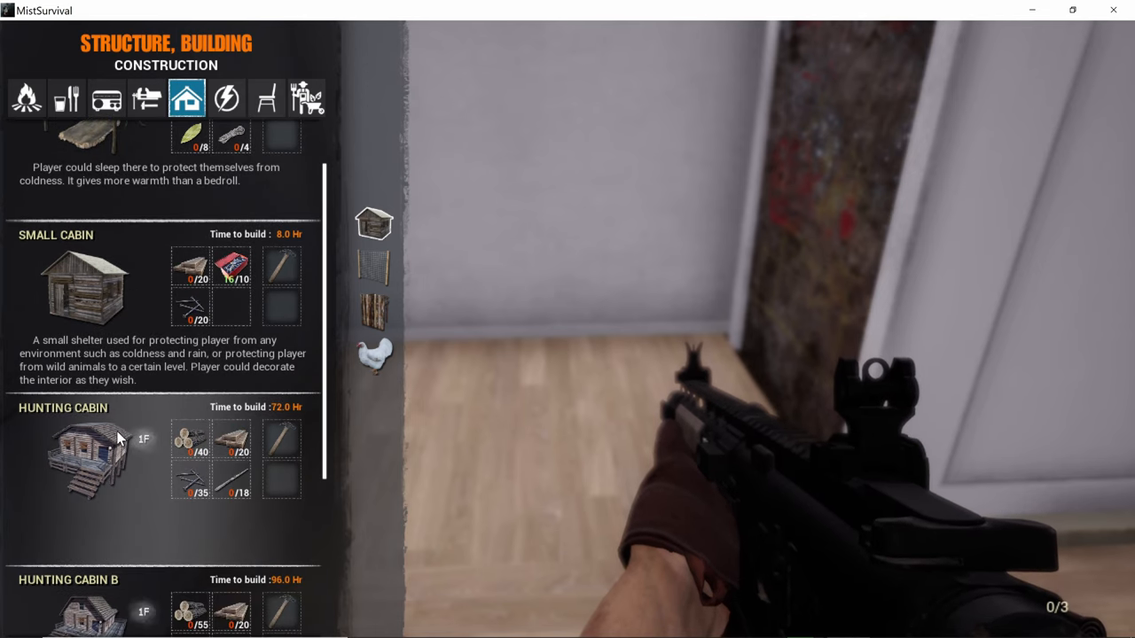
pyautogui.click(146, 99)
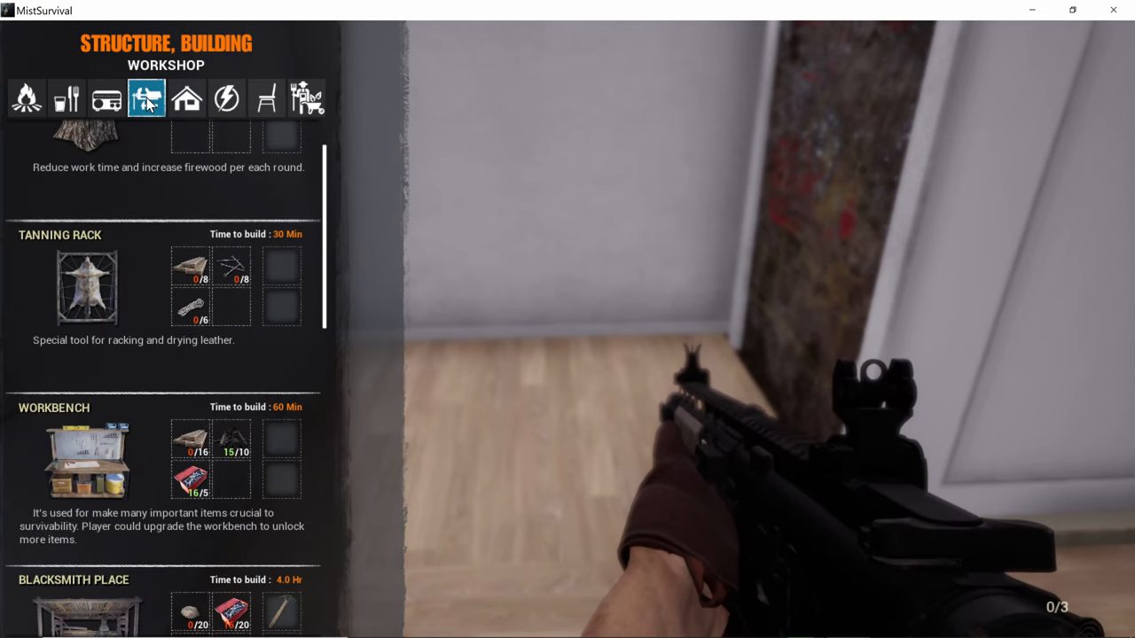
pyautogui.scroll(-5, 115, 443)
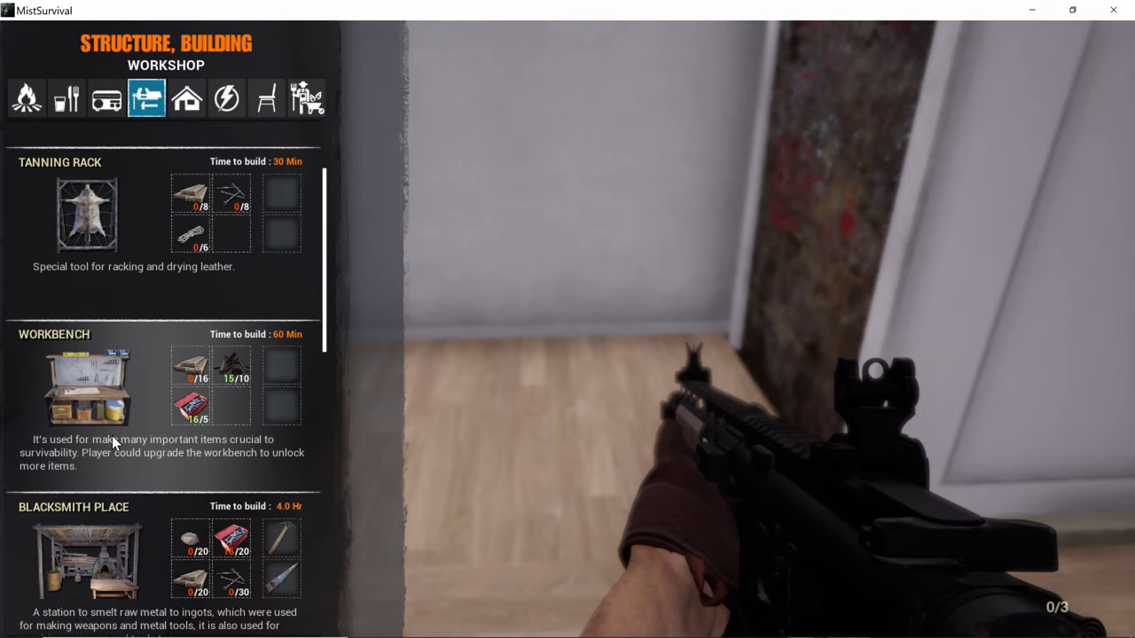
pyautogui.scroll(-2, 109, 482)
pyautogui.scroll(-2, 109, 486)
pyautogui.scroll(-2, 109, 490)
pyautogui.scroll(-2, 109, 494)
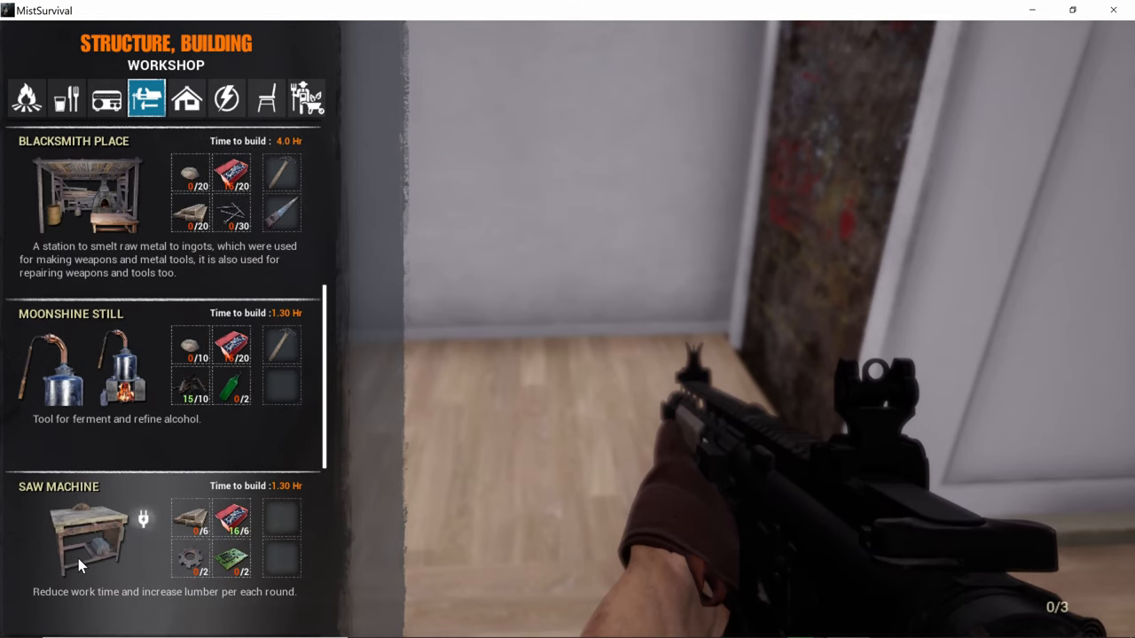
pyautogui.scroll(-2, 102, 522)
pyautogui.scroll(-2, 76, 471)
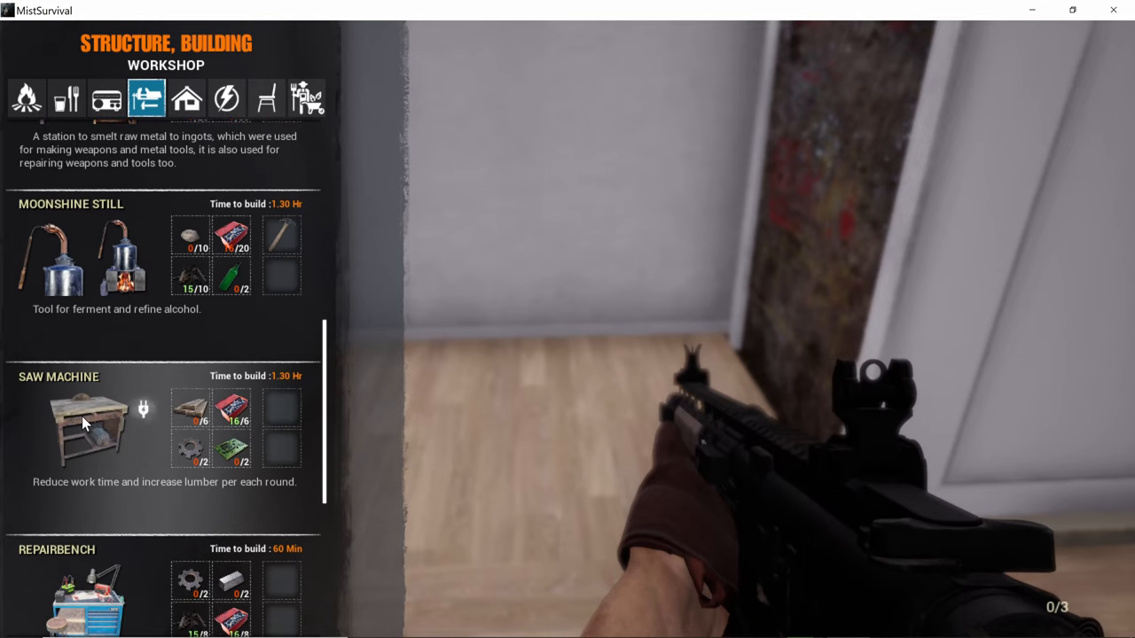
pyautogui.scroll(-1, 76, 429)
pyautogui.scroll(-1, 96, 398)
pyautogui.scroll(-1, 125, 362)
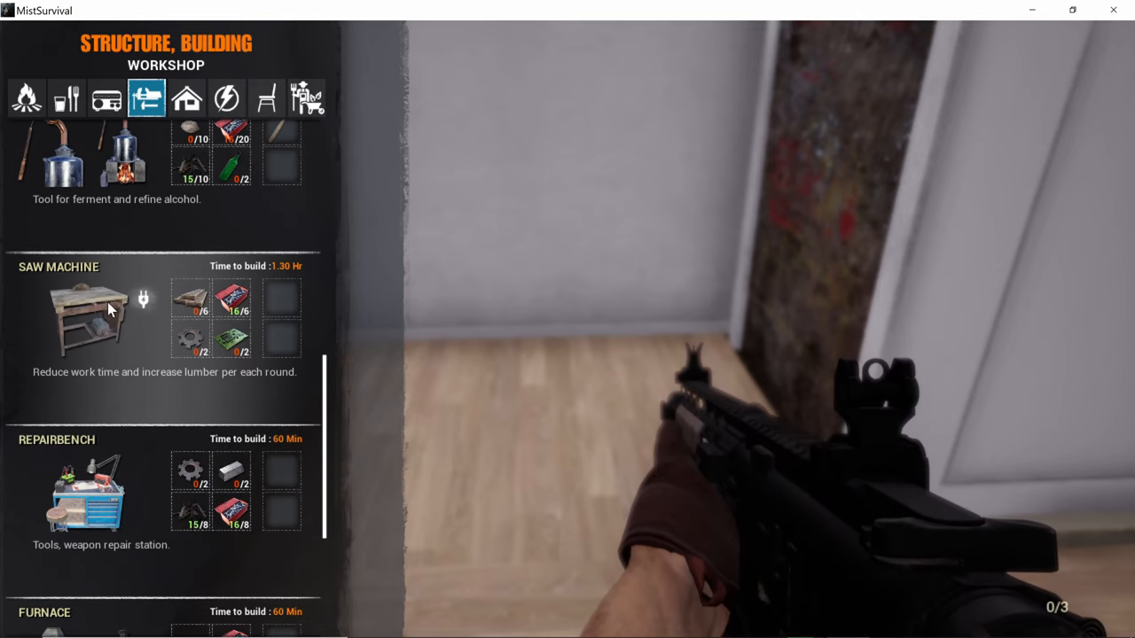
pyautogui.scroll(-1, 111, 384)
pyautogui.scroll(-1, 80, 438)
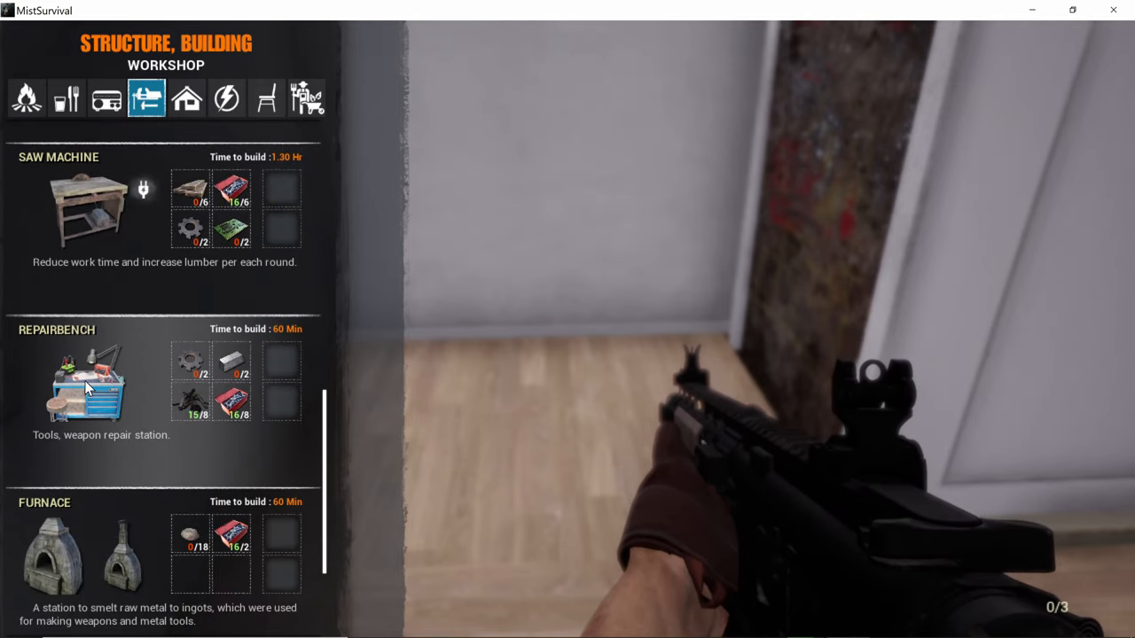
pyautogui.scroll(-1, 84, 383)
pyautogui.scroll(-1, 84, 383)
pyautogui.scroll(-1, 84, 383)
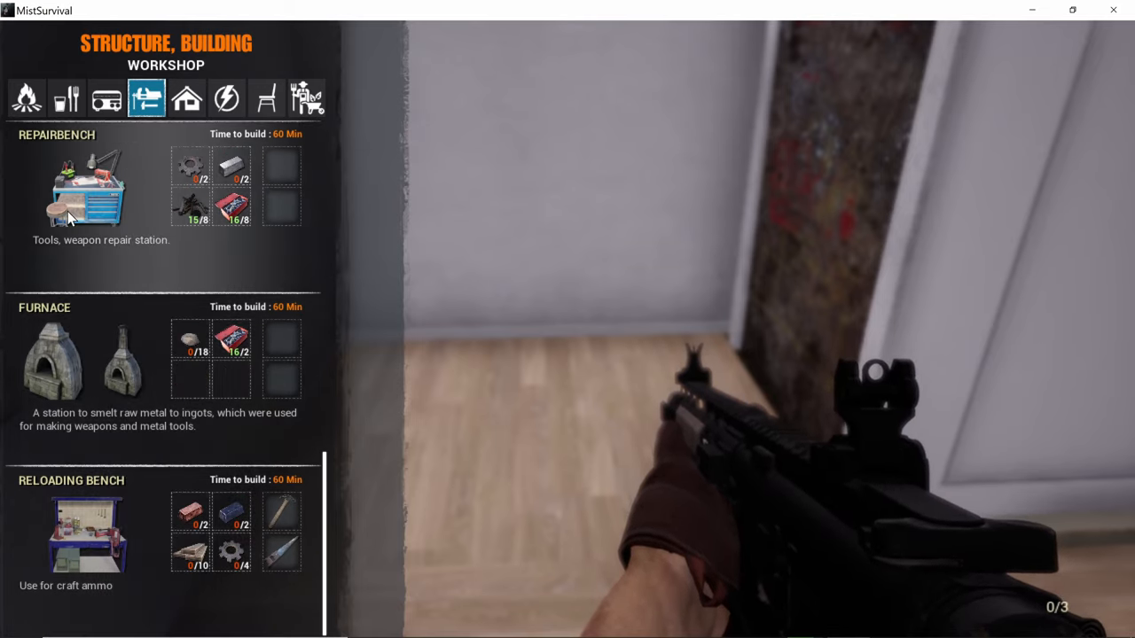
pyautogui.click(68, 203)
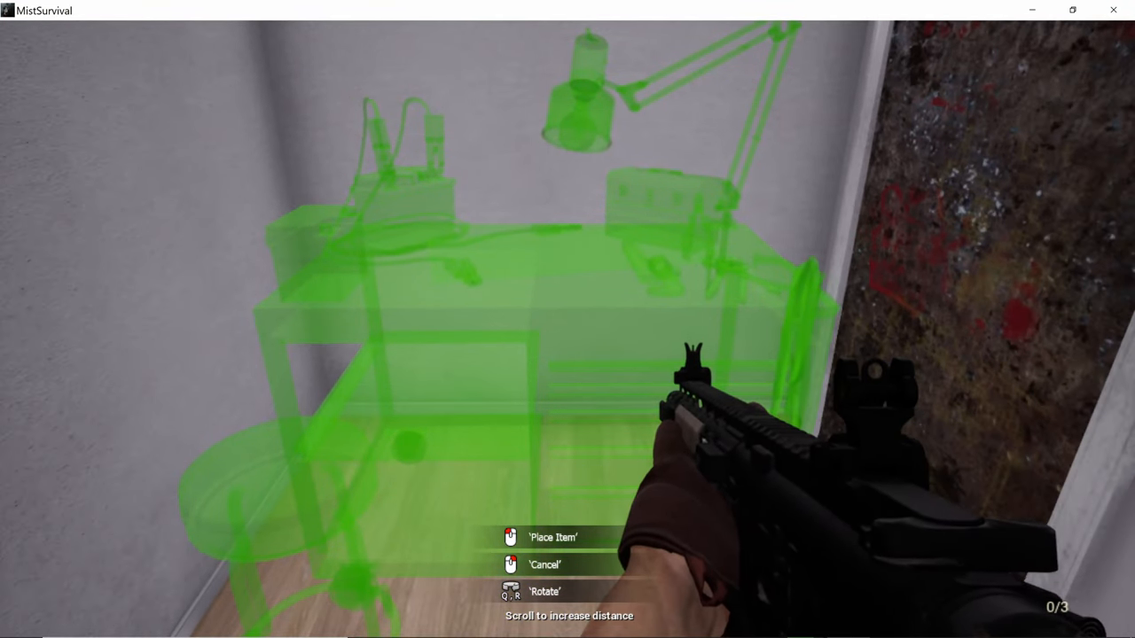
# Step: Place the repair bench in the back room and start building it with metal scraps and components
pyautogui.click(568, 319)
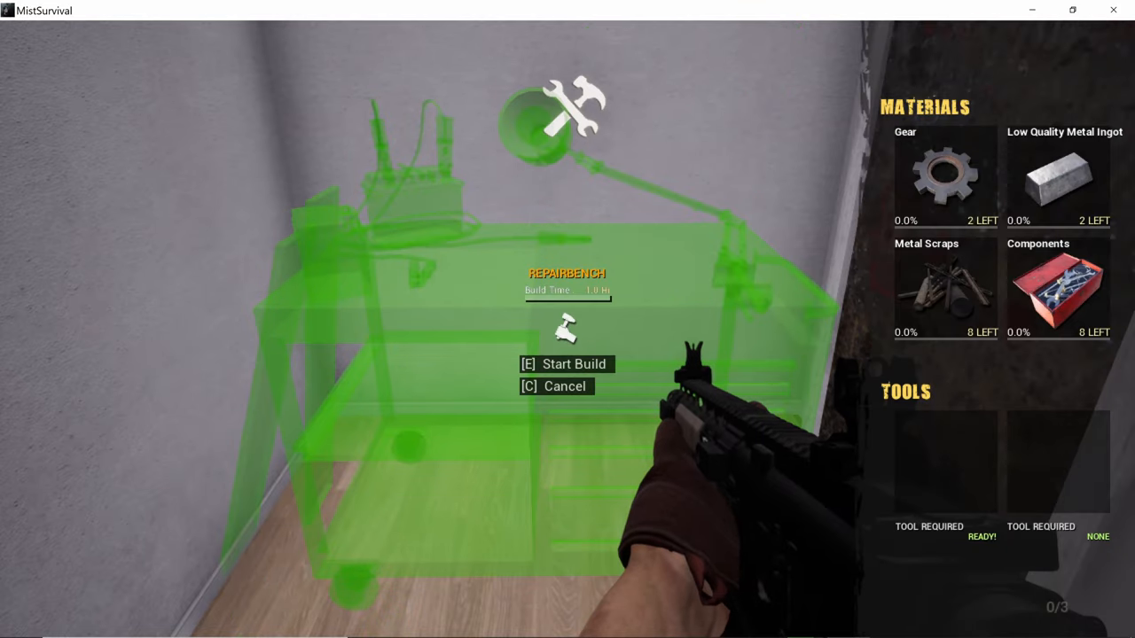
pyautogui.press('e')
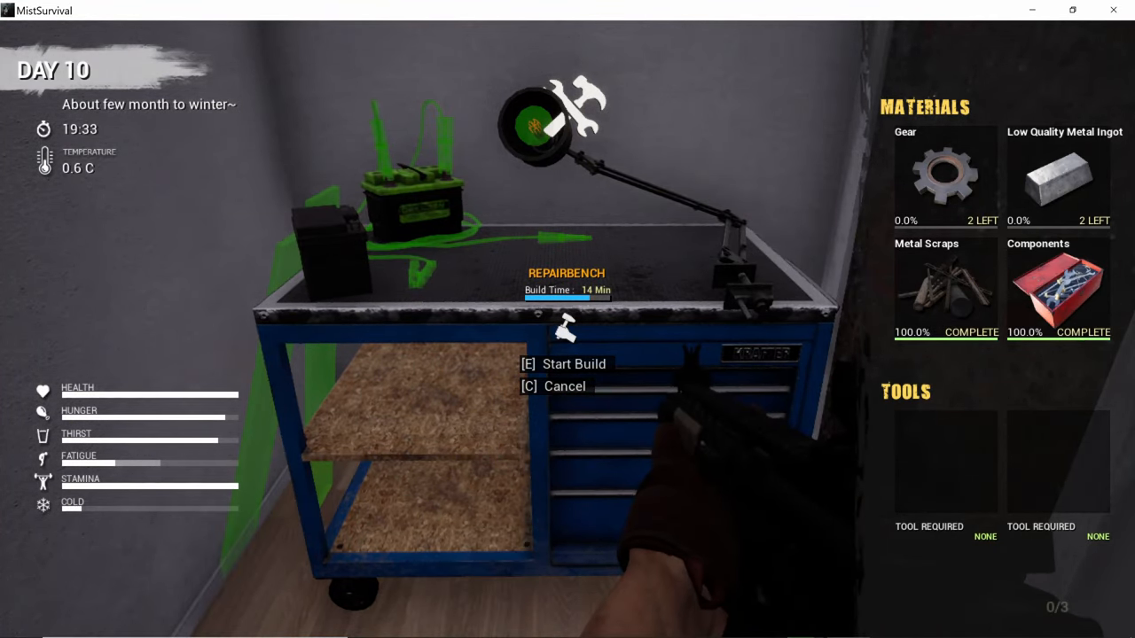
# Step: Walk out the front door and across the yard to the red pickup
pyautogui.press('w')
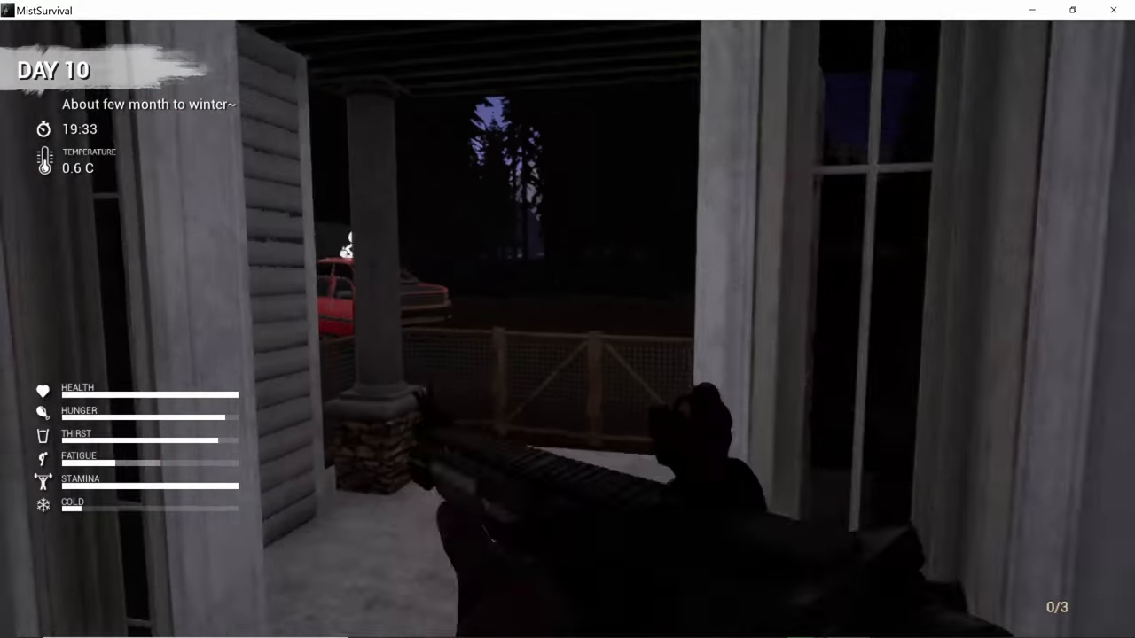
pyautogui.press('w')
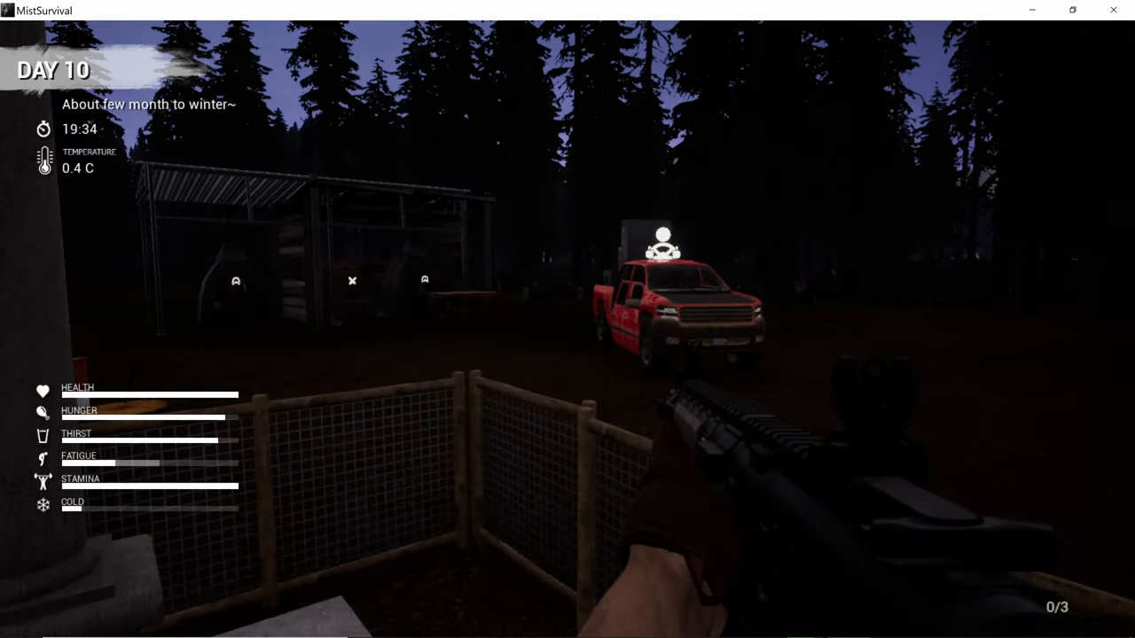
pyautogui.press('w')
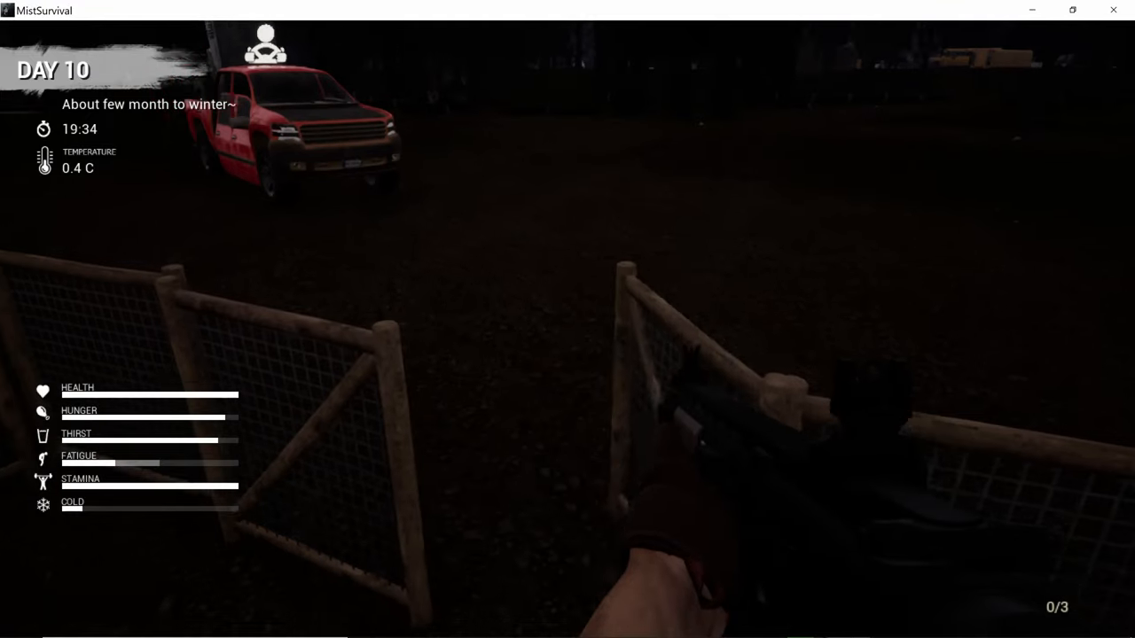
pyautogui.press('w')
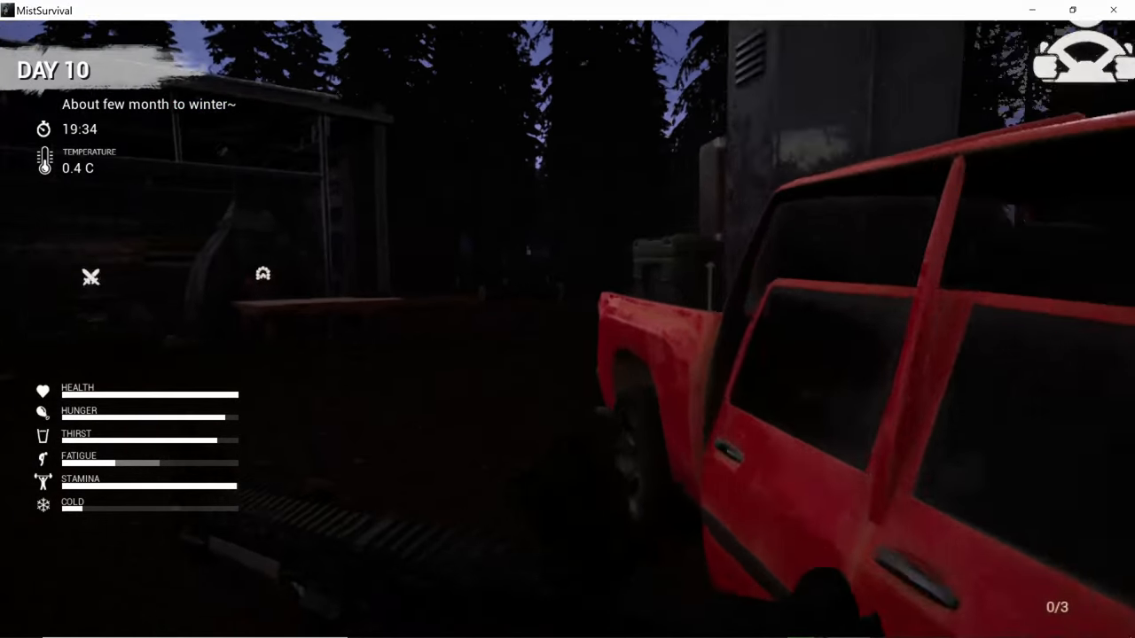
# Step: Search the four crates stacked beside the pickup, then head back toward the porch
pyautogui.press('e')
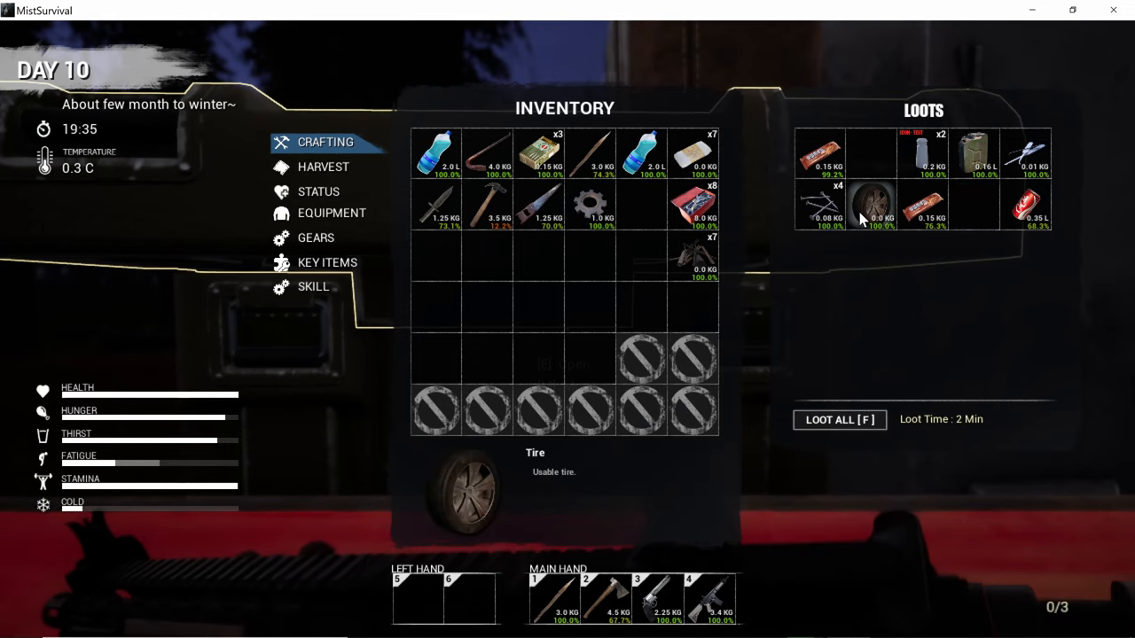
pyautogui.press('Tab')
pyautogui.press('e')
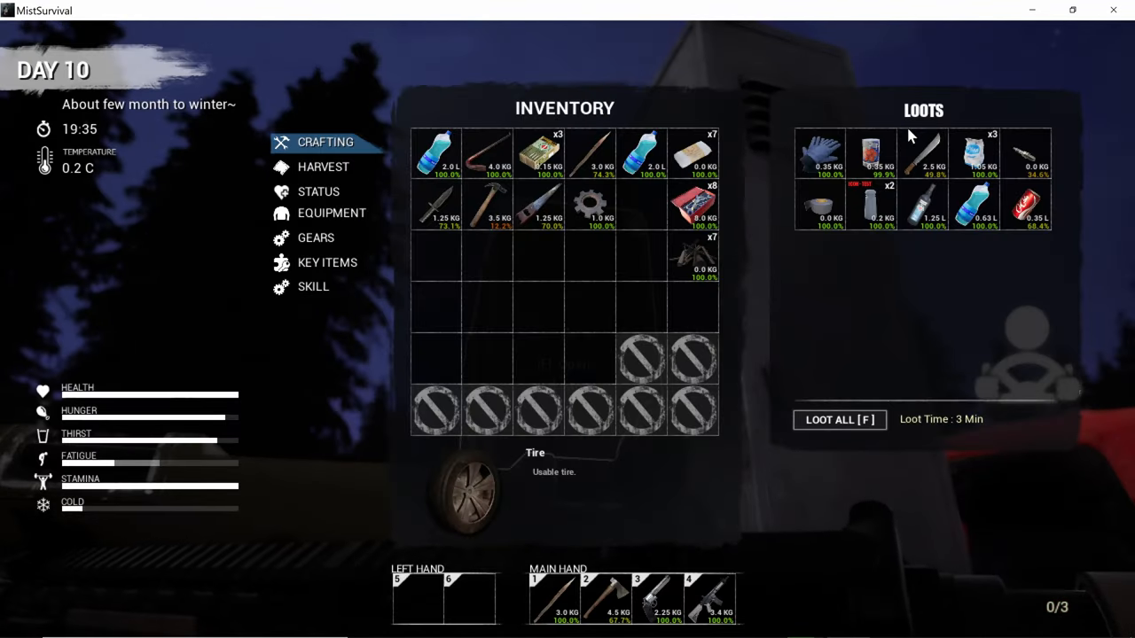
pyautogui.press('Tab')
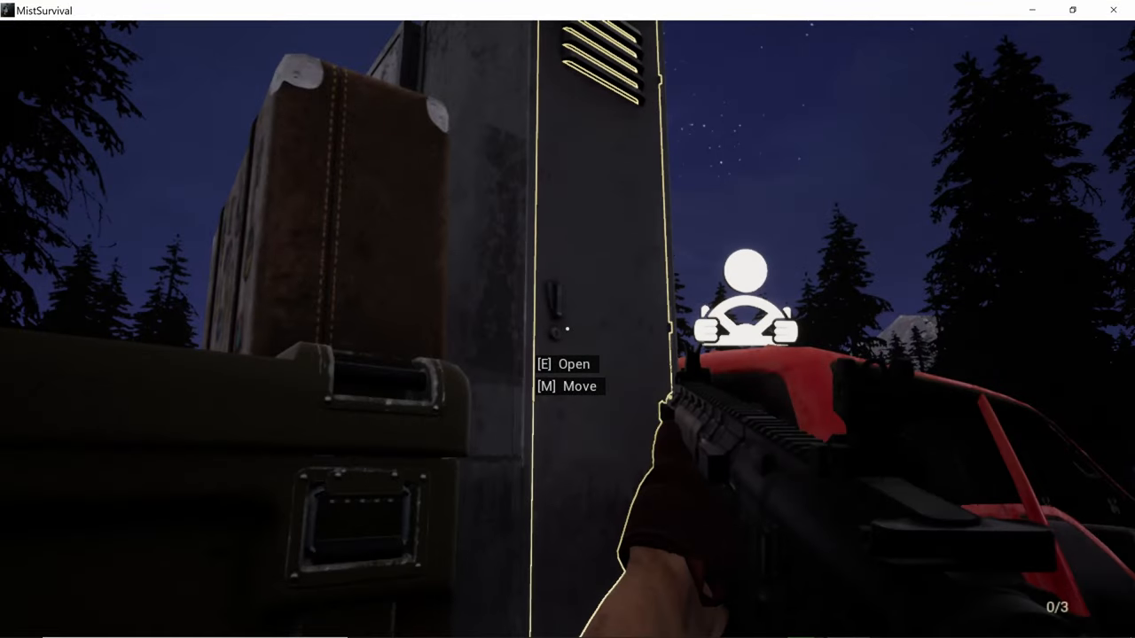
pyautogui.press('e')
pyautogui.press('Tab')
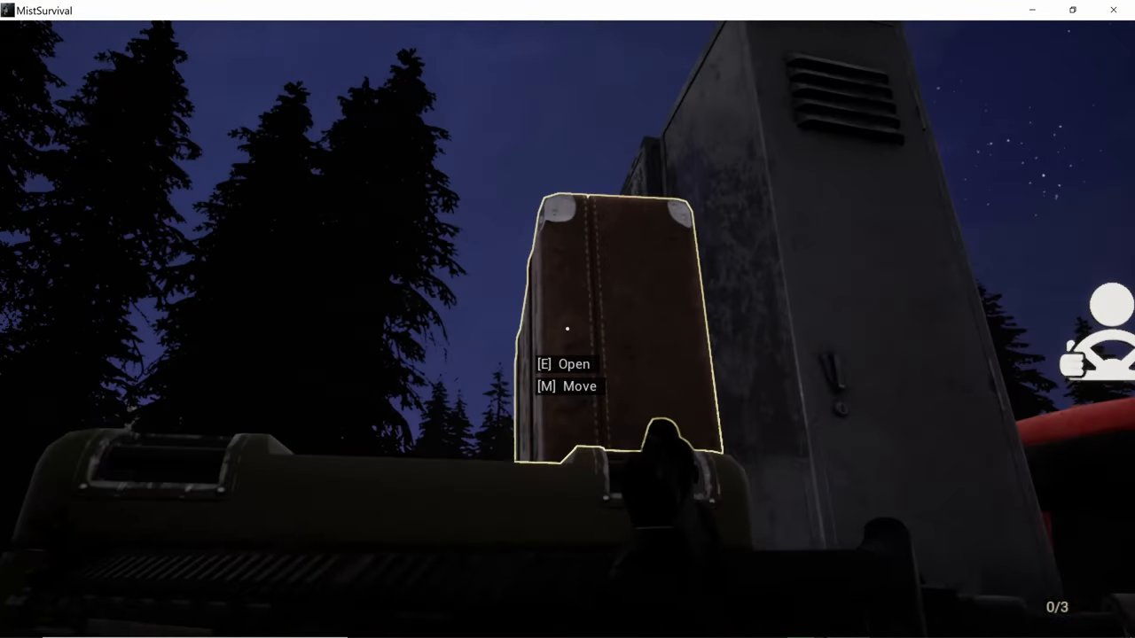
pyautogui.press('s')
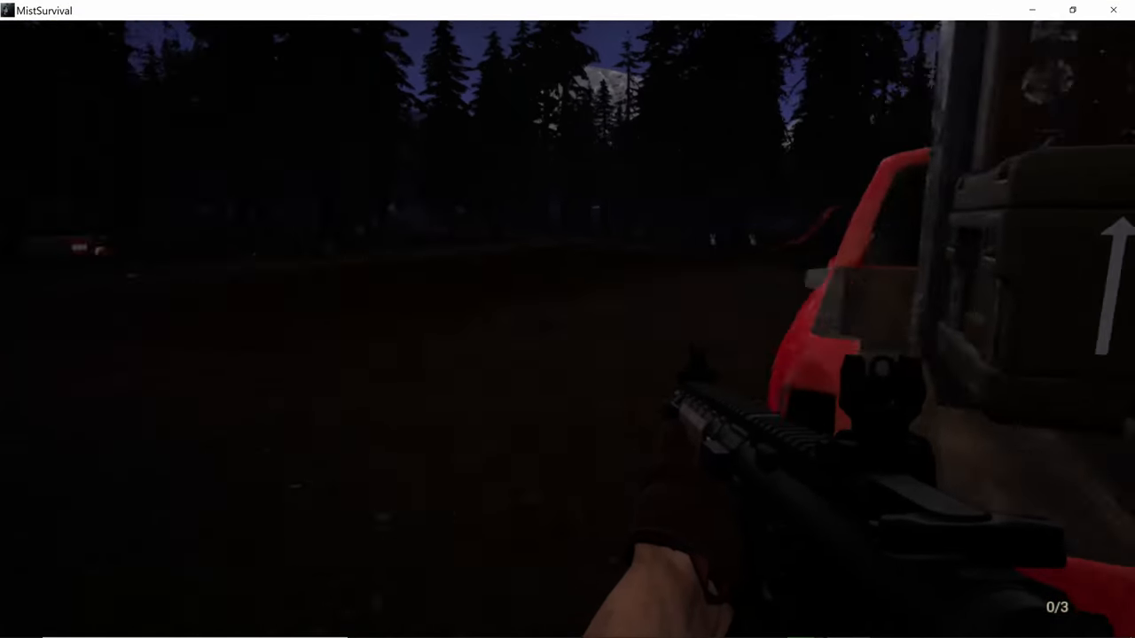
pyautogui.press('e')
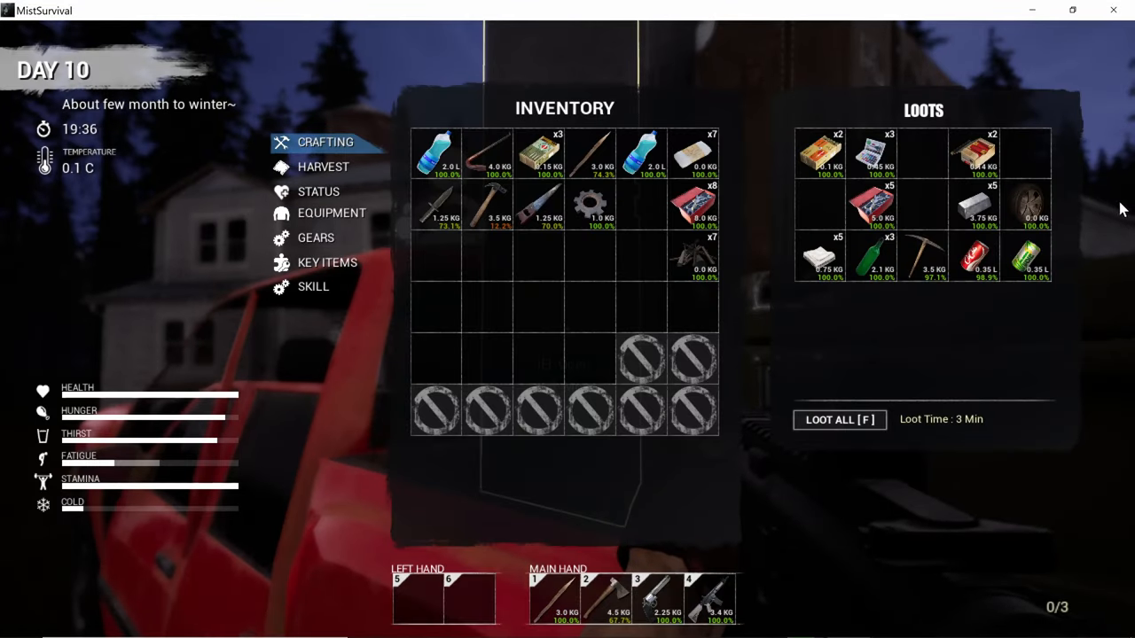
pyautogui.press('Tab')
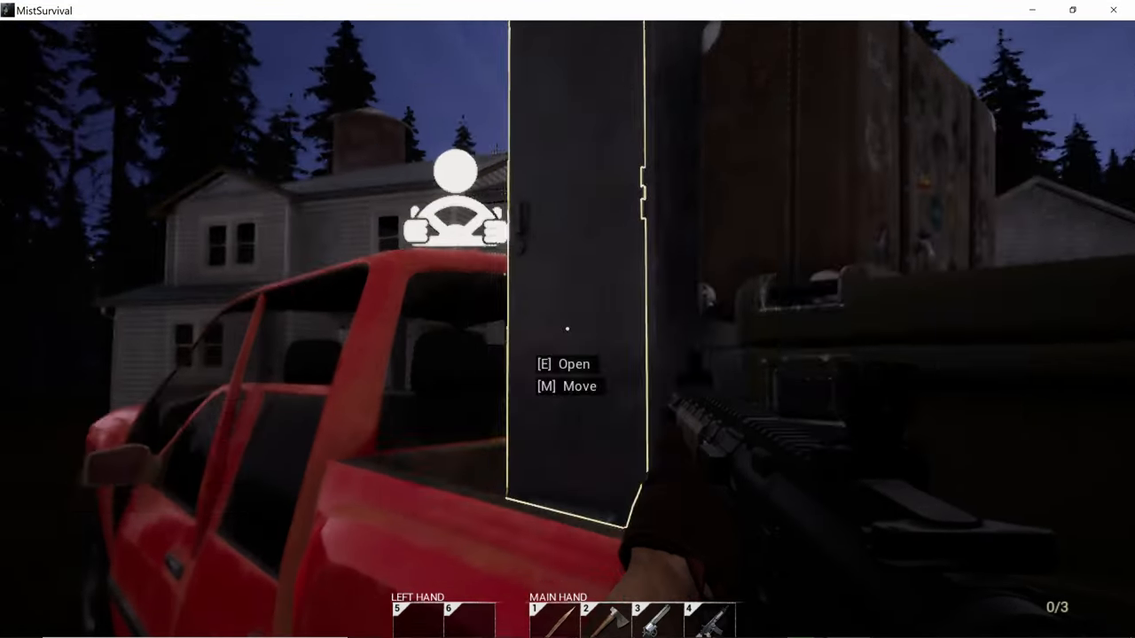
pyautogui.press('w')
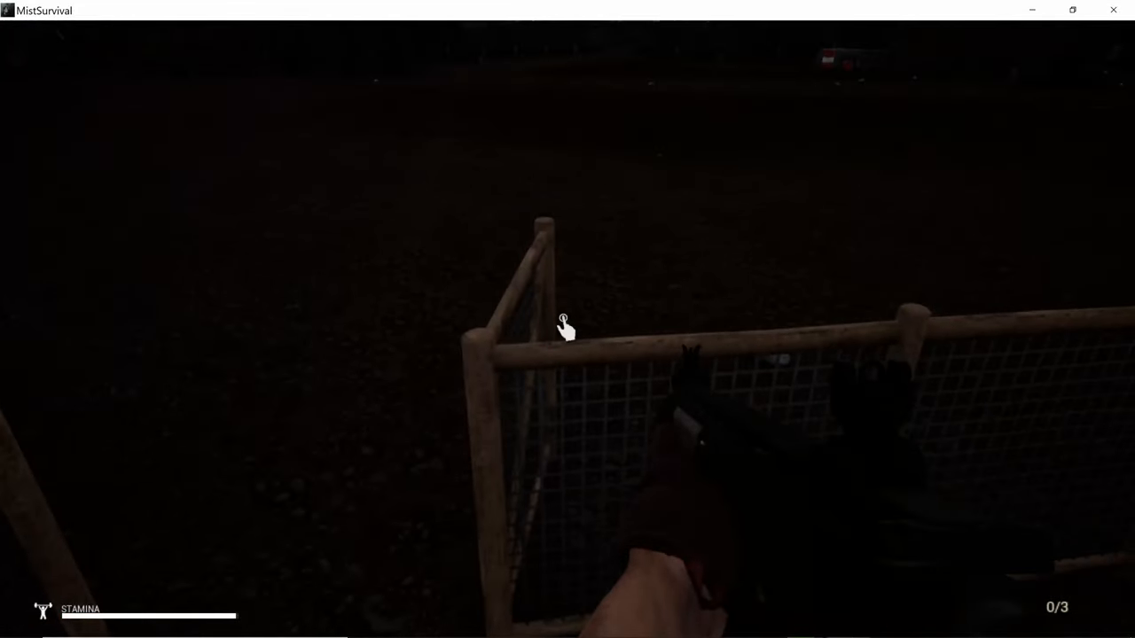
# Step: Go back in through the front door to the storage-room lockers
pyautogui.press('w')
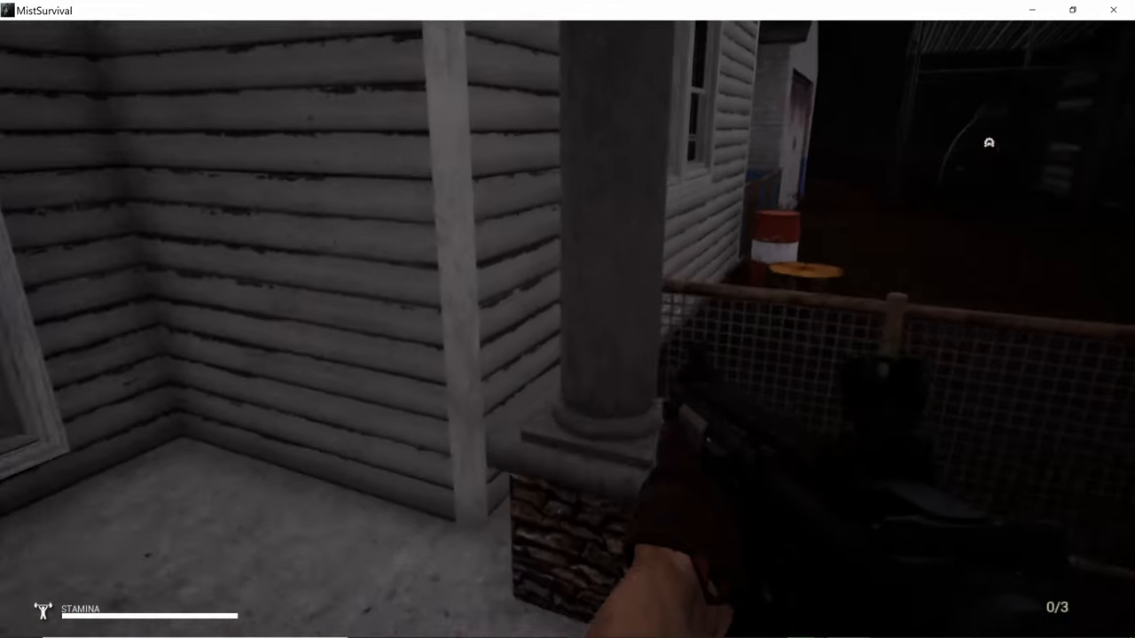
pyautogui.press('w')
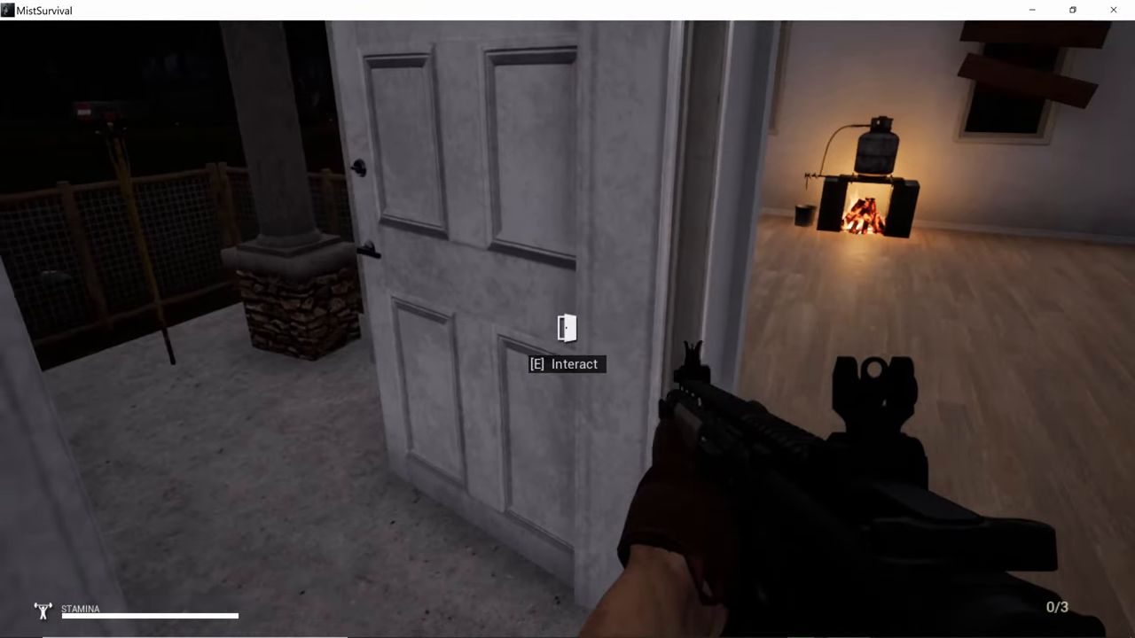
pyautogui.press('w')
pyautogui.press('w')
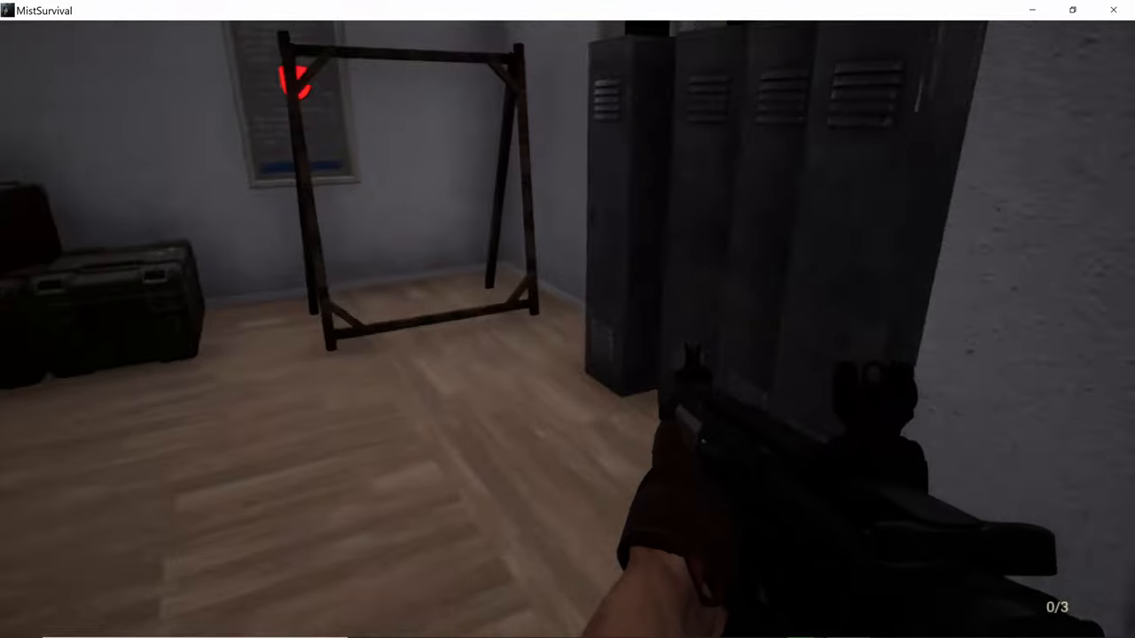
# Step: Search five lockers for crafting materials like gear and duct tape, then head to the hallway
pyautogui.press('e')
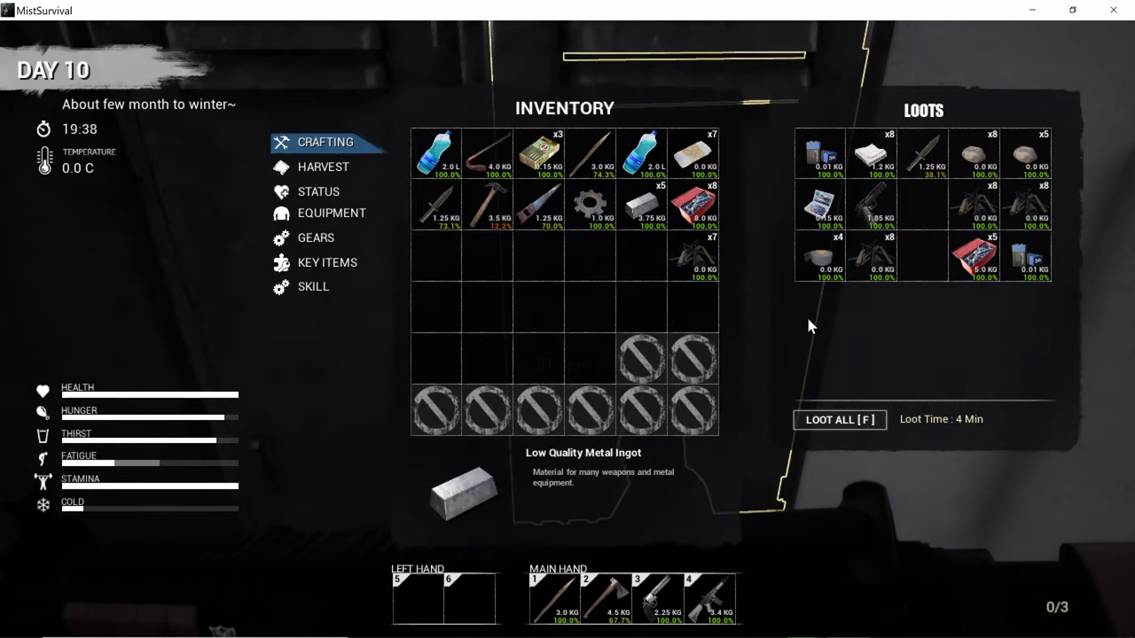
pyautogui.press('Tab')
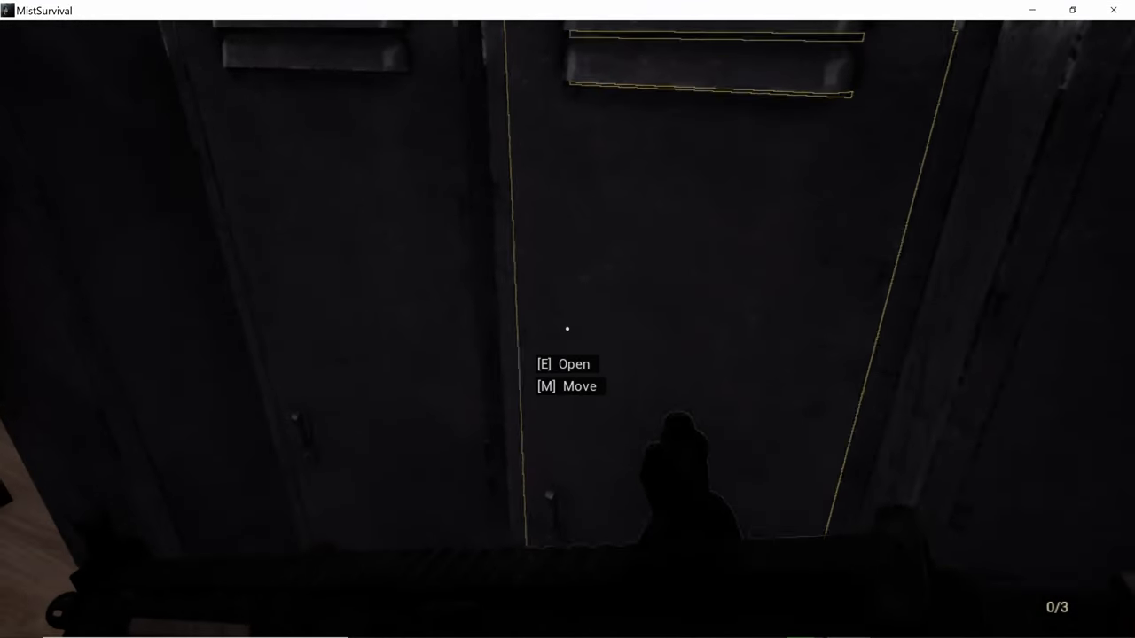
pyautogui.press('e')
pyautogui.press('Tab')
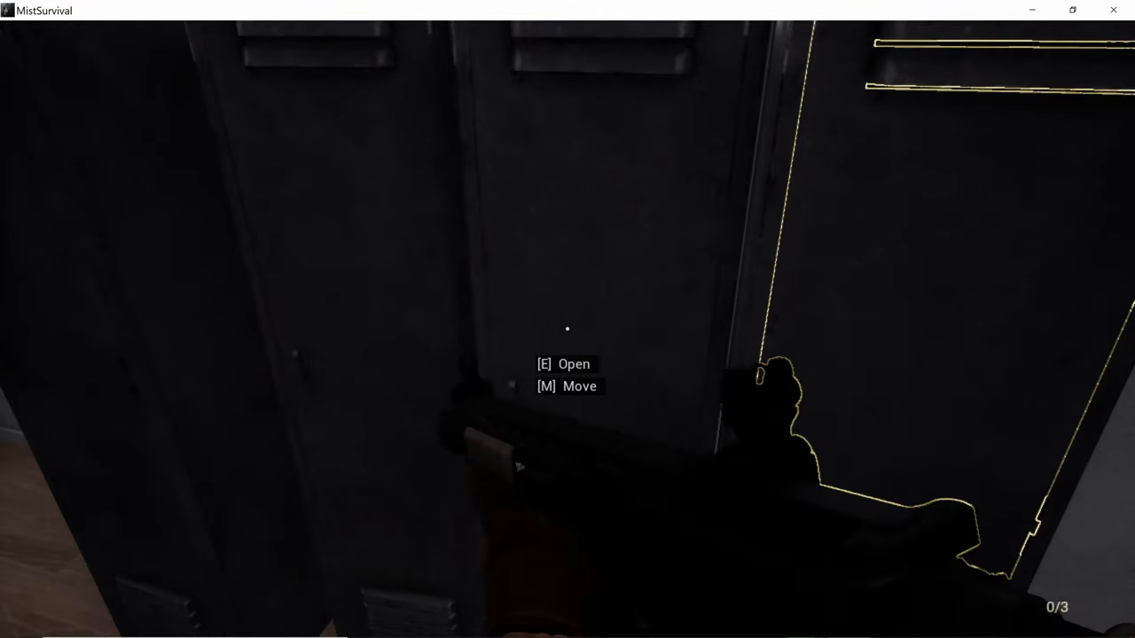
pyautogui.press('e')
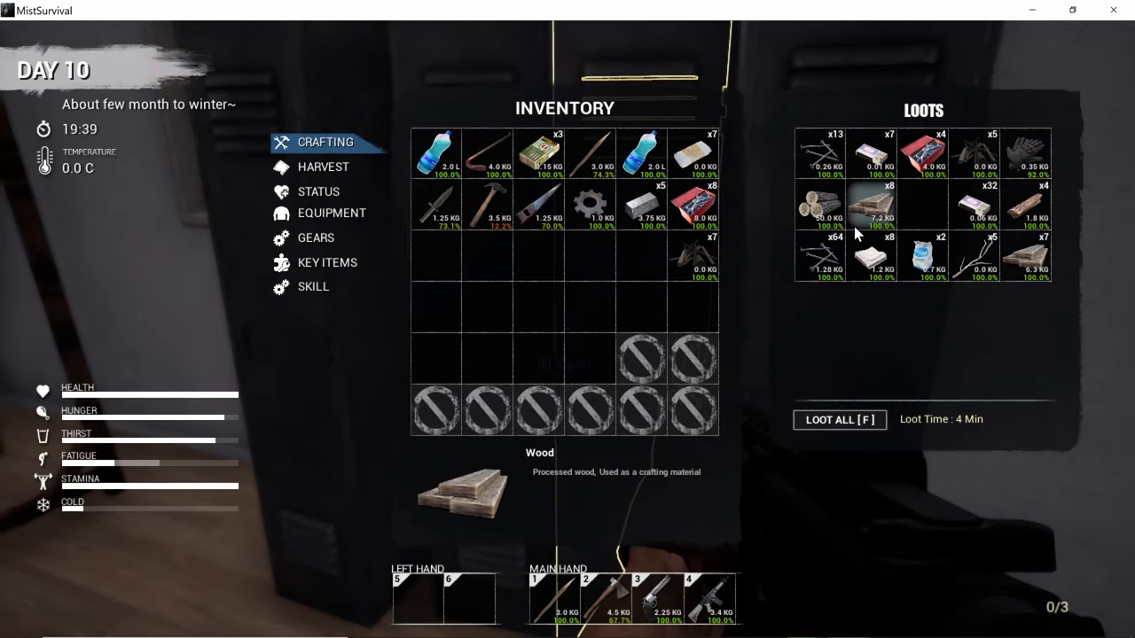
pyautogui.press('Tab')
pyautogui.press('e')
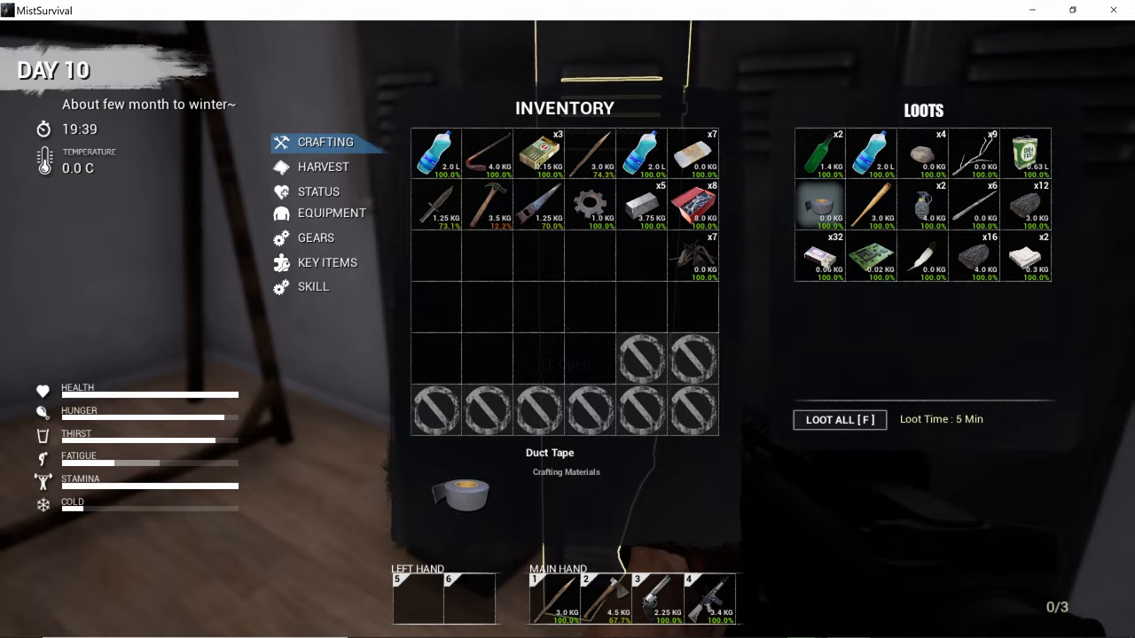
pyautogui.press('Tab')
pyautogui.press('e')
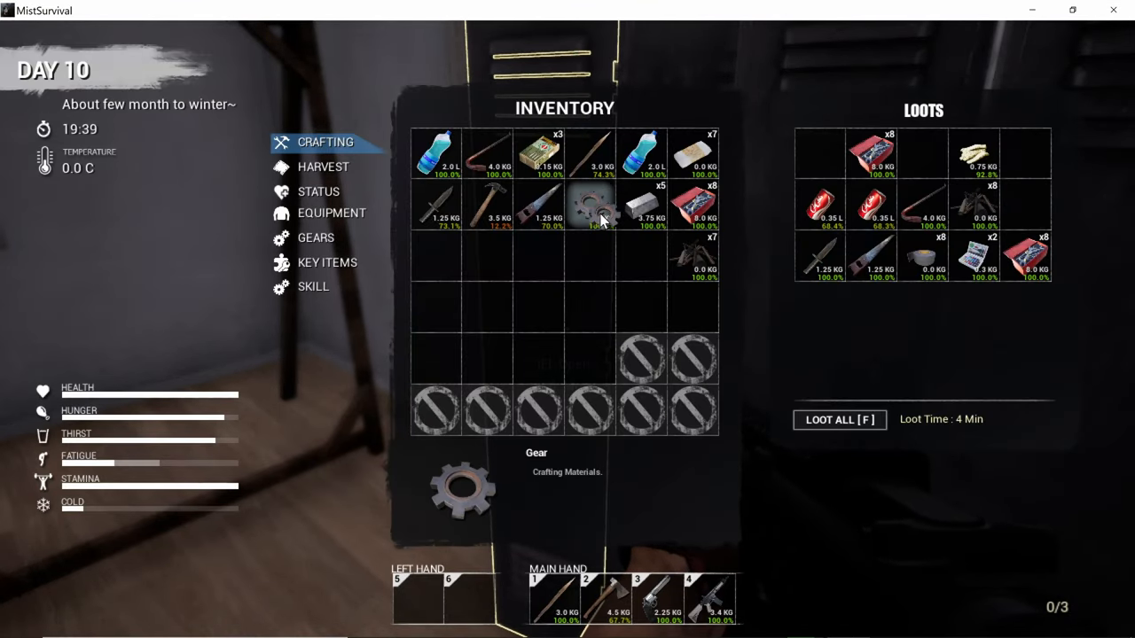
pyautogui.press('Tab')
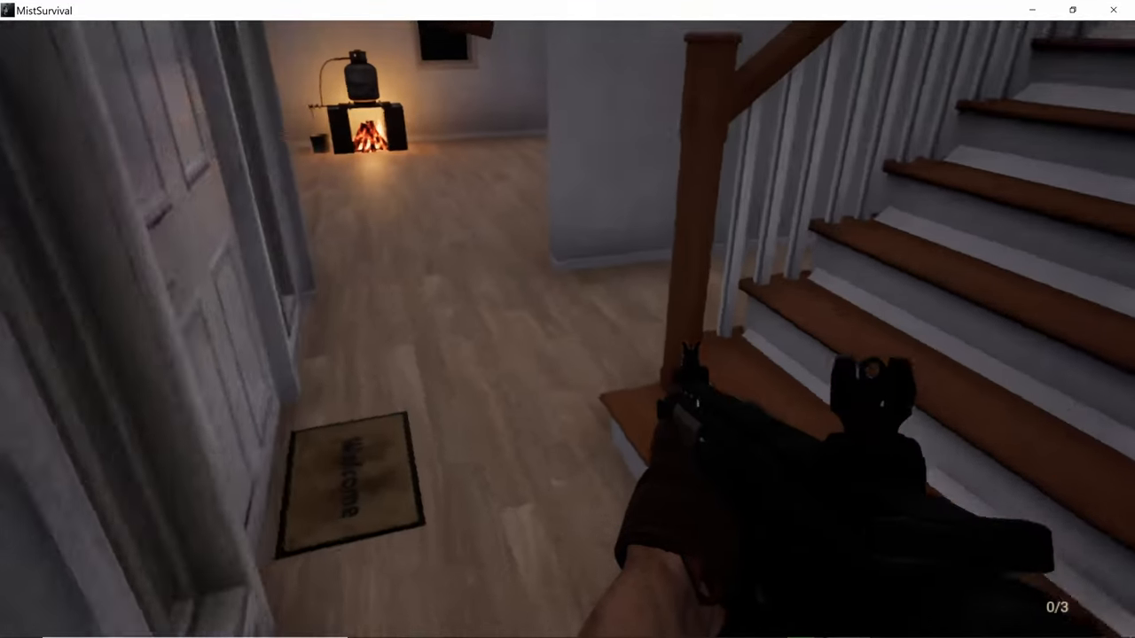
# Step: Add the Gear and Metal Ingots to the repair bench blueprint until it is fully built
pyautogui.press('w')
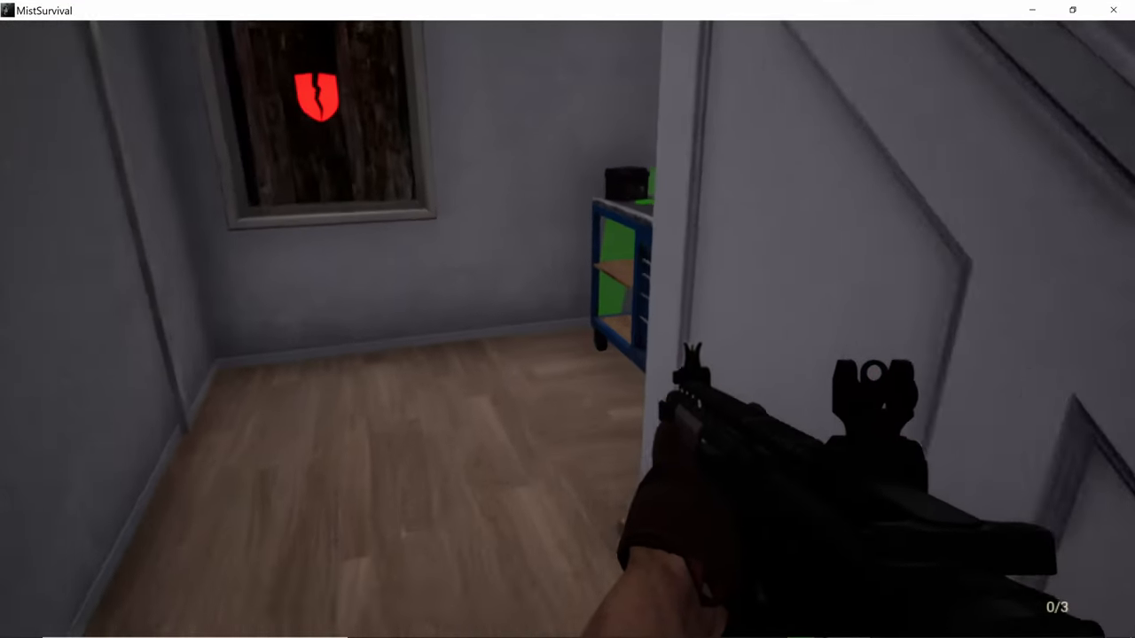
pyautogui.press('w')
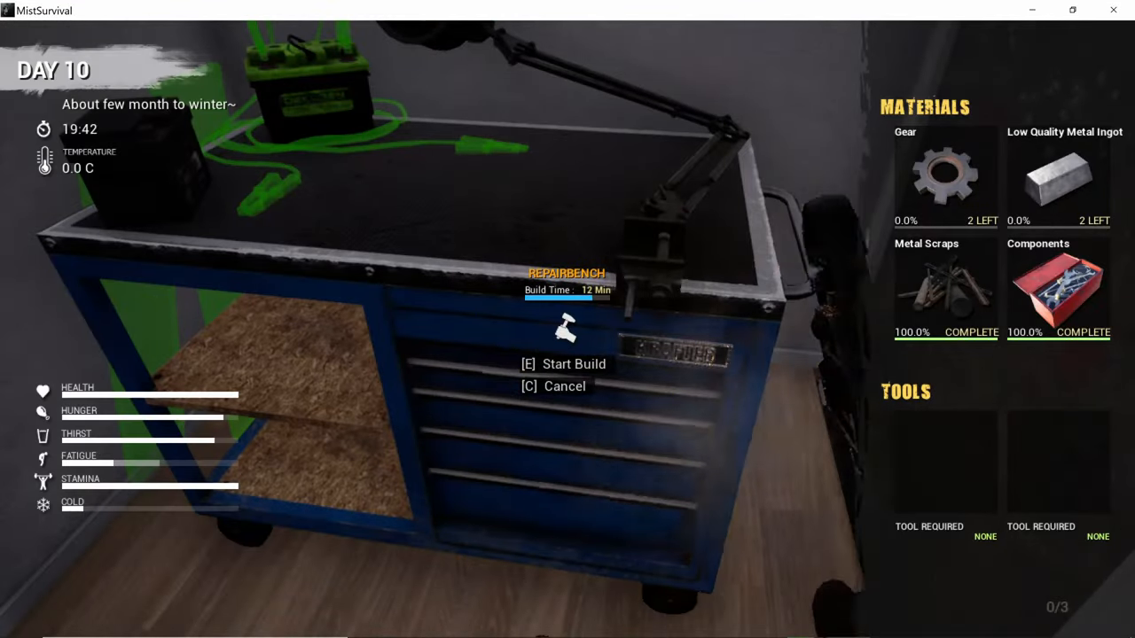
pyautogui.press('e')
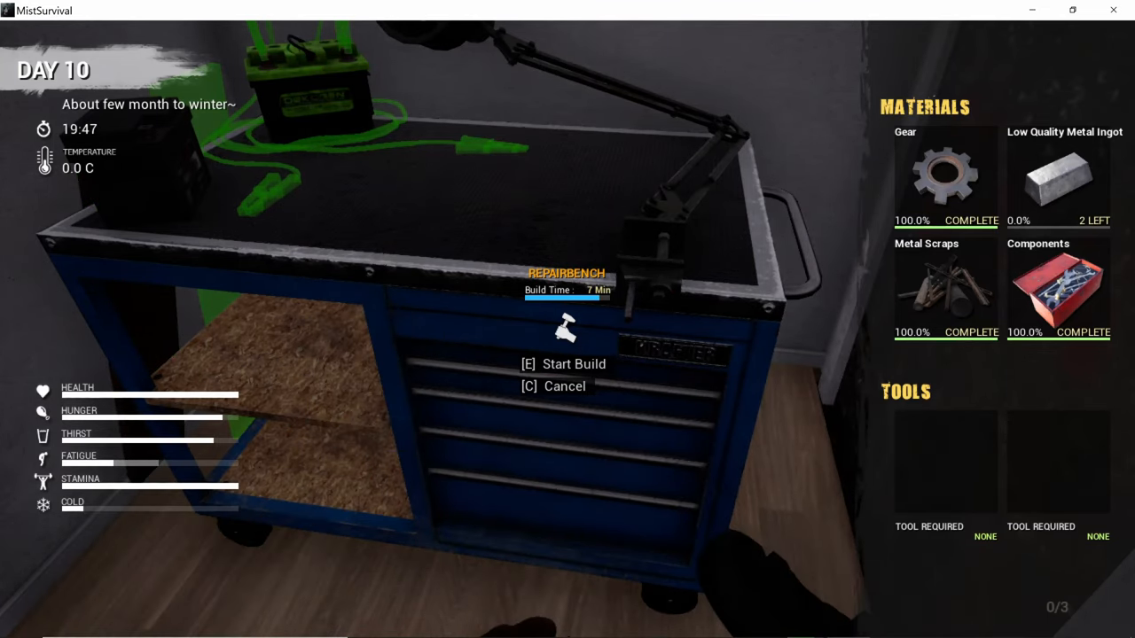
pyautogui.press('e')
pyautogui.press('e')
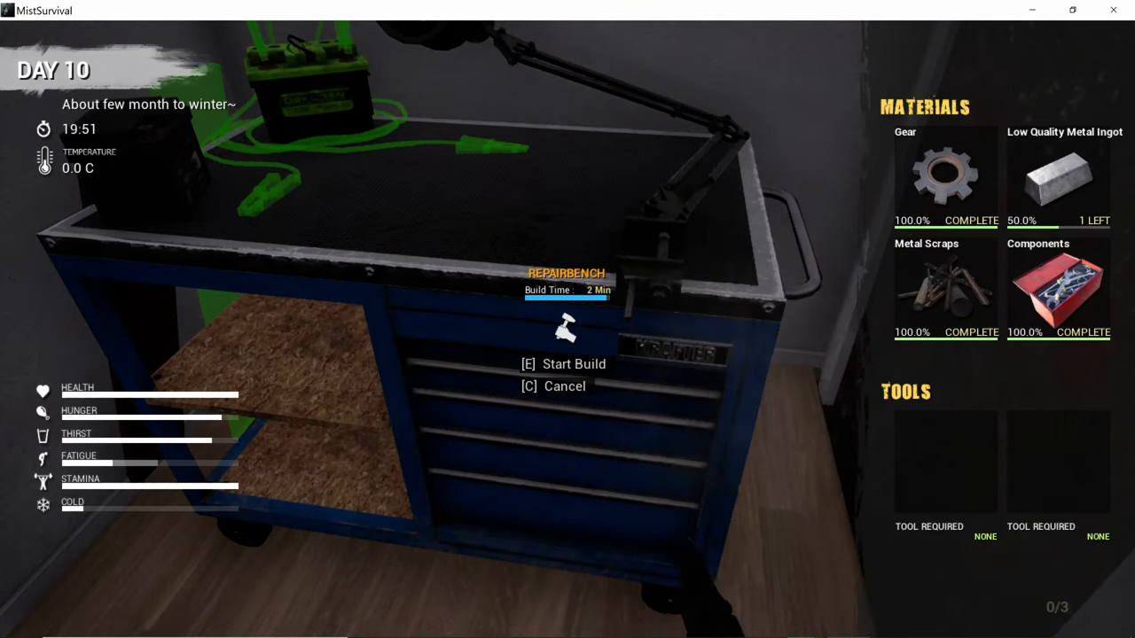
pyautogui.press('e')
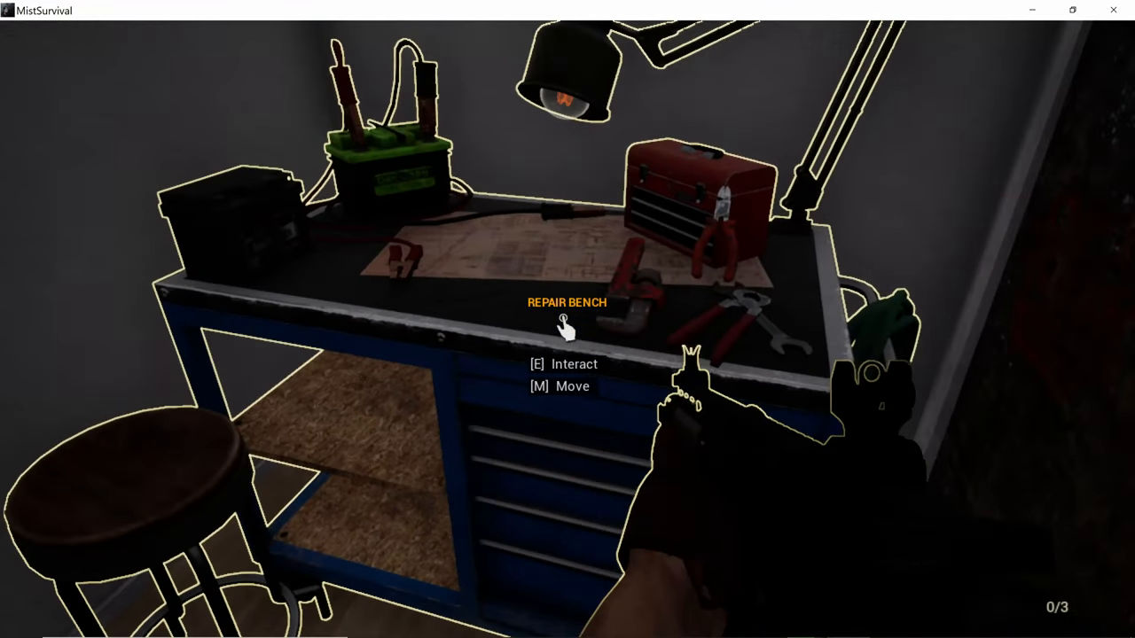
pyautogui.press('e')
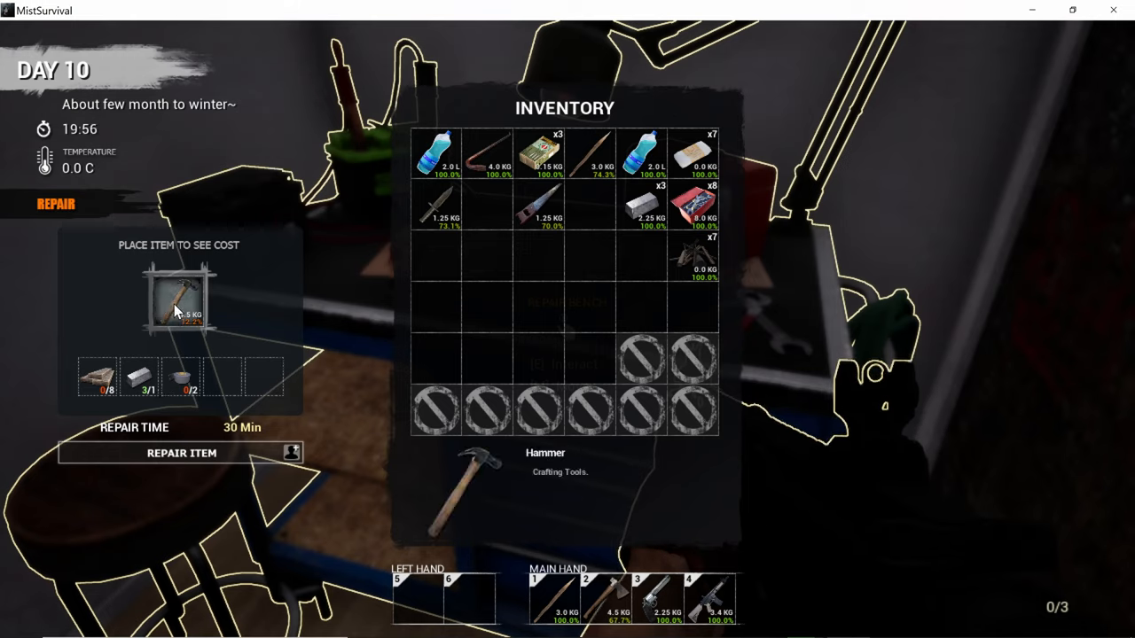
# Step: Search the three storage-room crates for wood and duct tape
pyautogui.press('Tab')
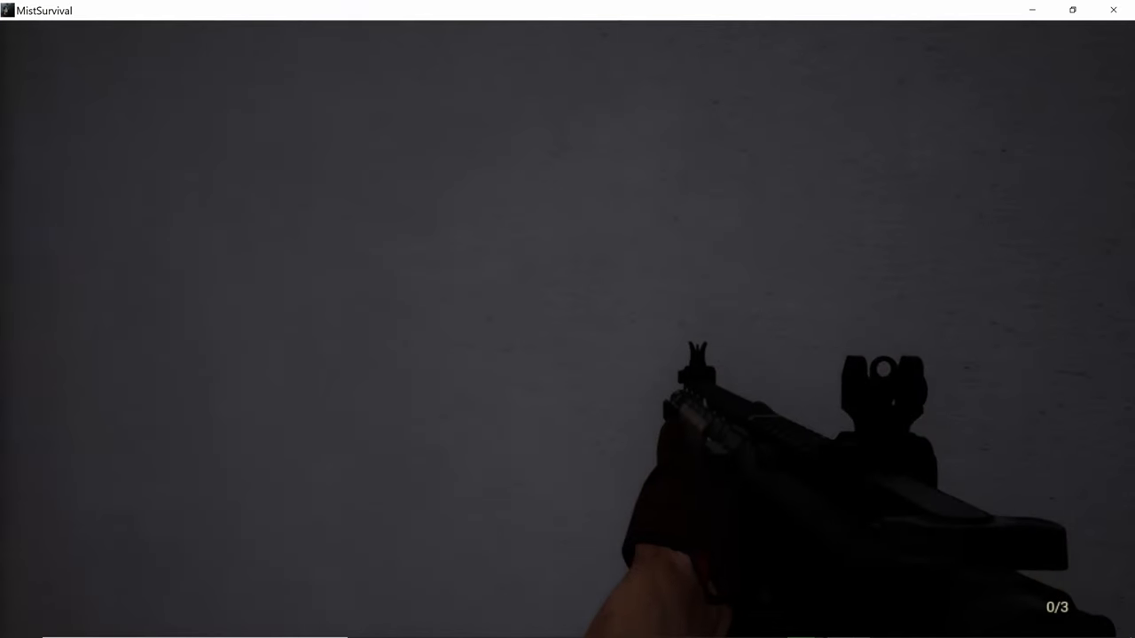
pyautogui.hotkey('shift', 'w')
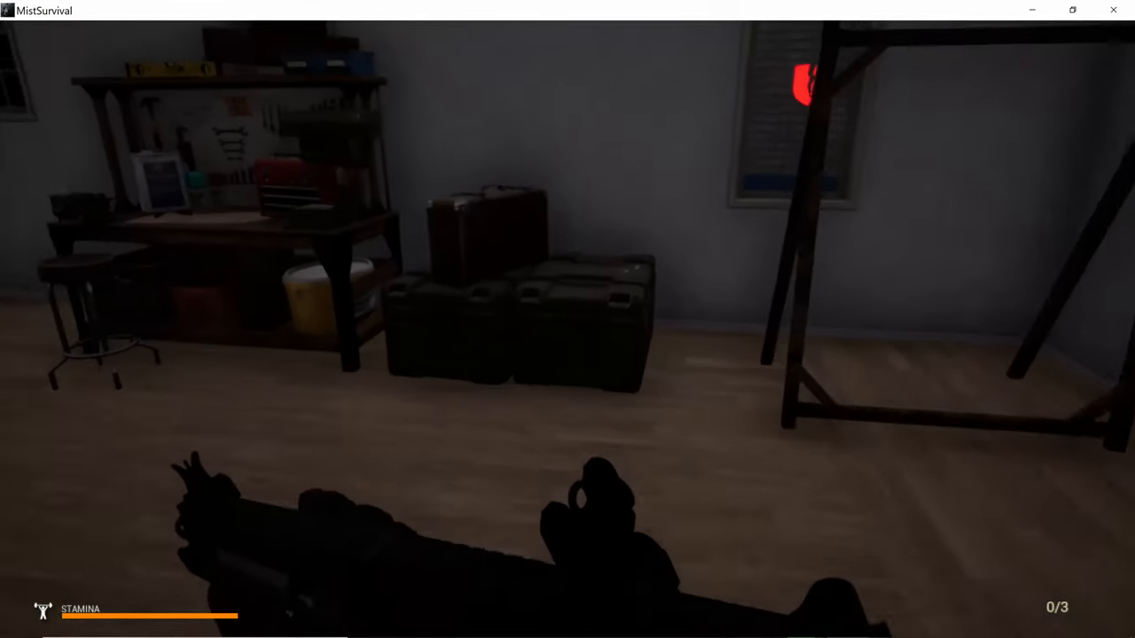
pyautogui.press('e')
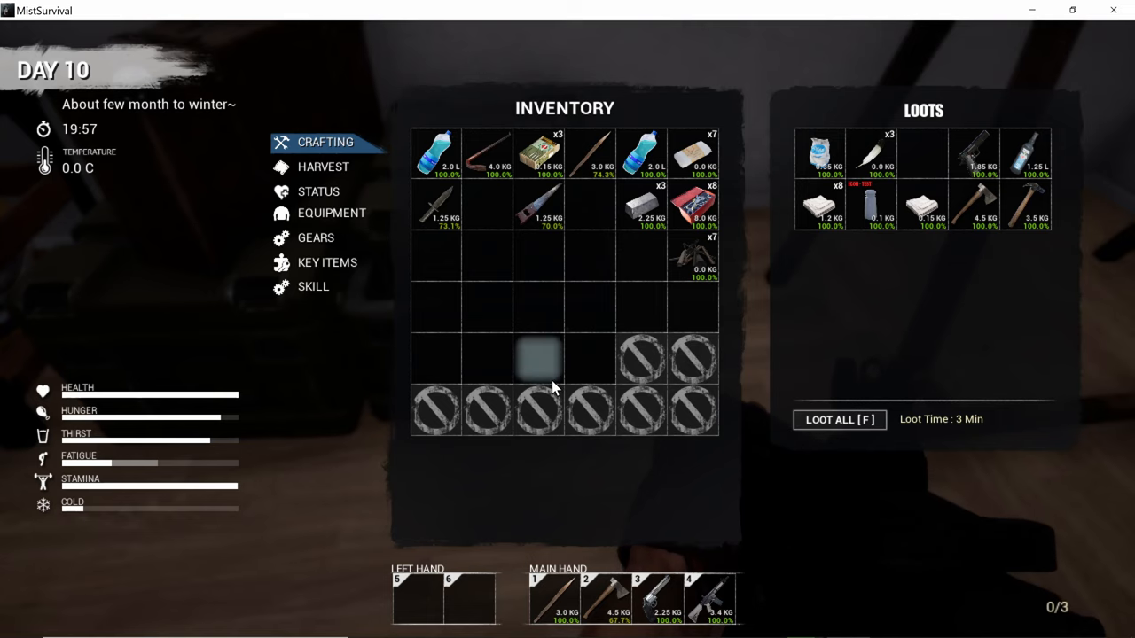
pyautogui.press('Tab')
pyautogui.press('e')
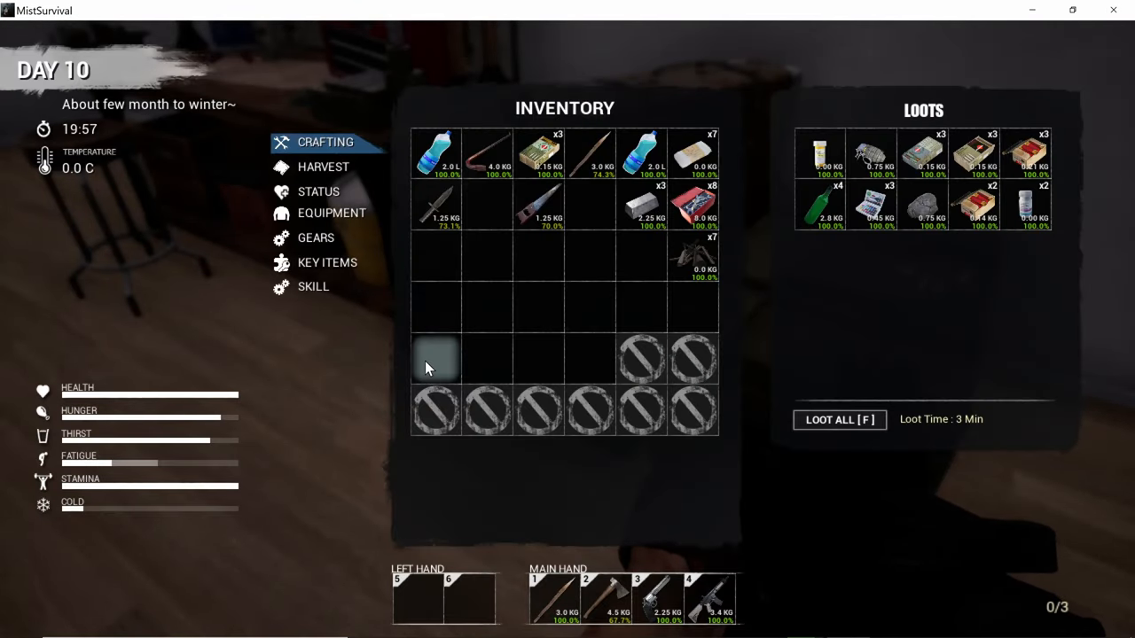
pyautogui.press('Tab')
pyautogui.press('e')
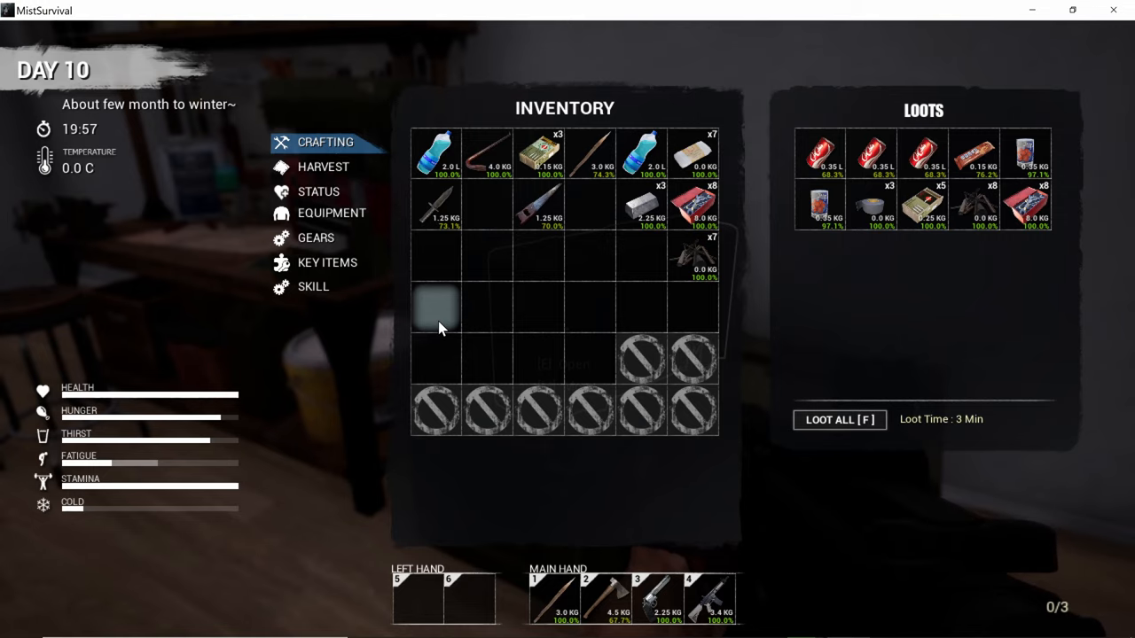
pyautogui.press('Tab')
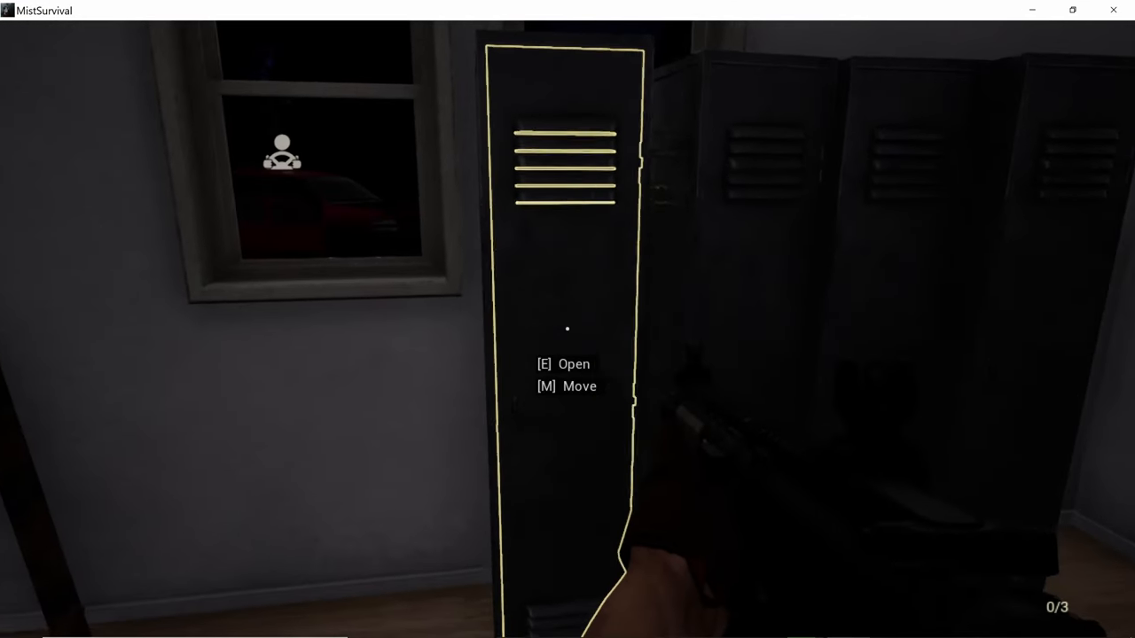
# Step: Take eight wood planks from the lockers and return to the repair bench room
pyautogui.press('e')
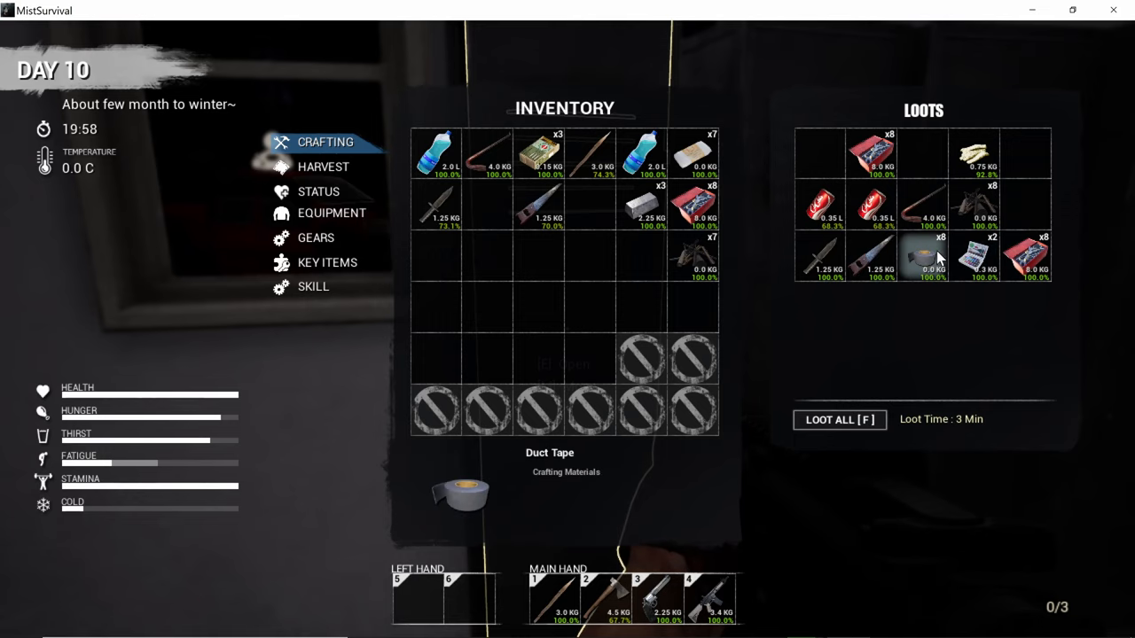
pyautogui.press('Tab')
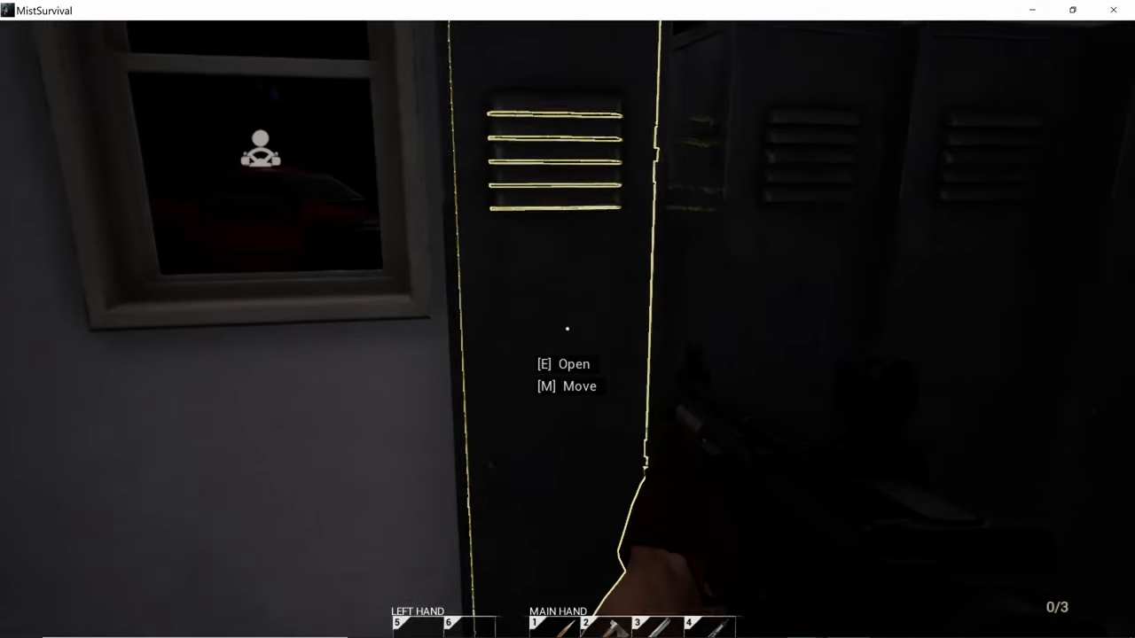
pyautogui.press('e')
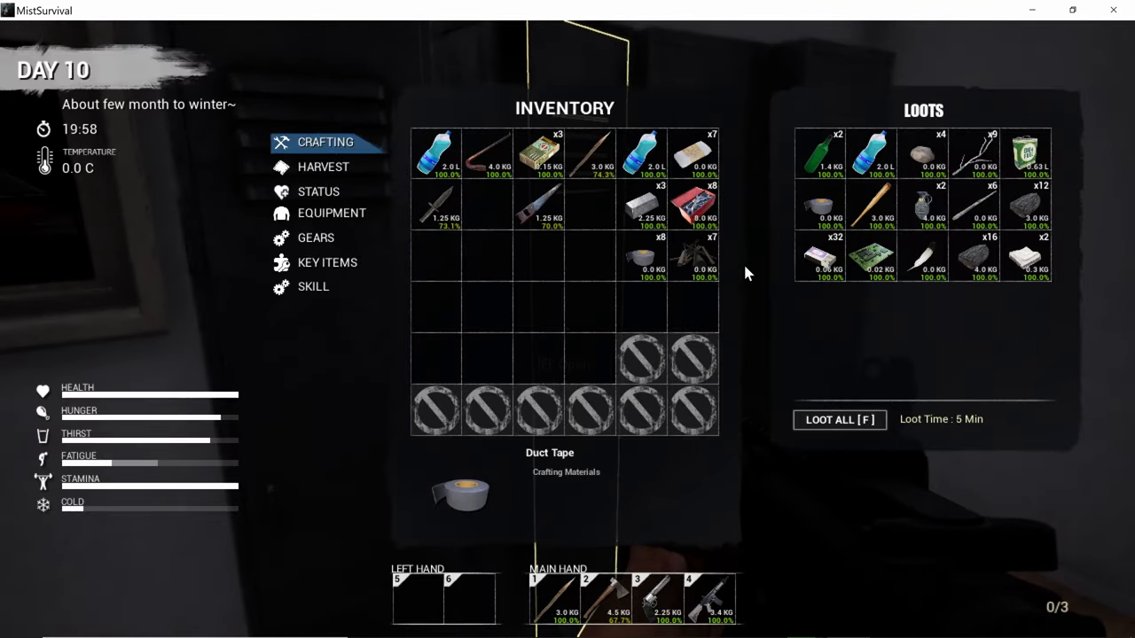
pyautogui.press('Tab')
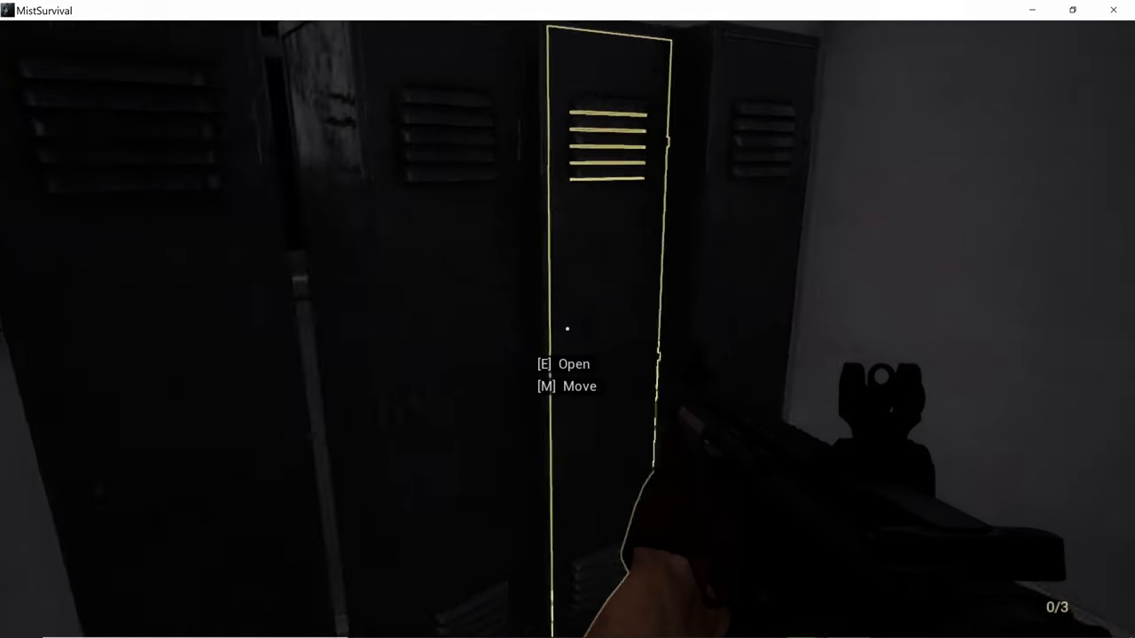
pyautogui.press('e')
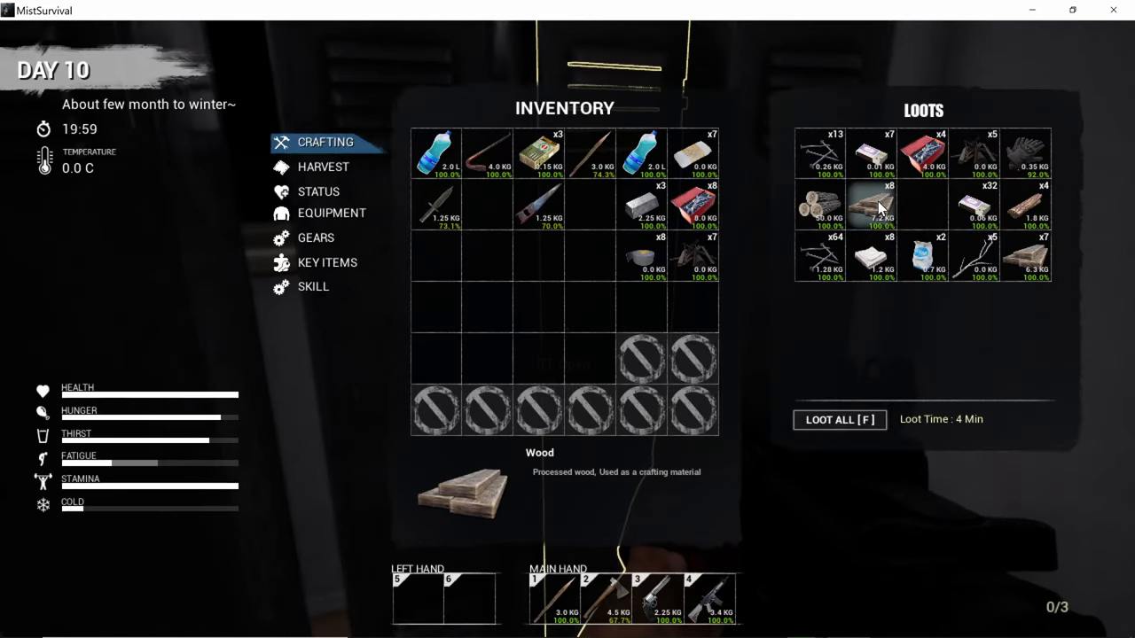
pyautogui.press('Tab')
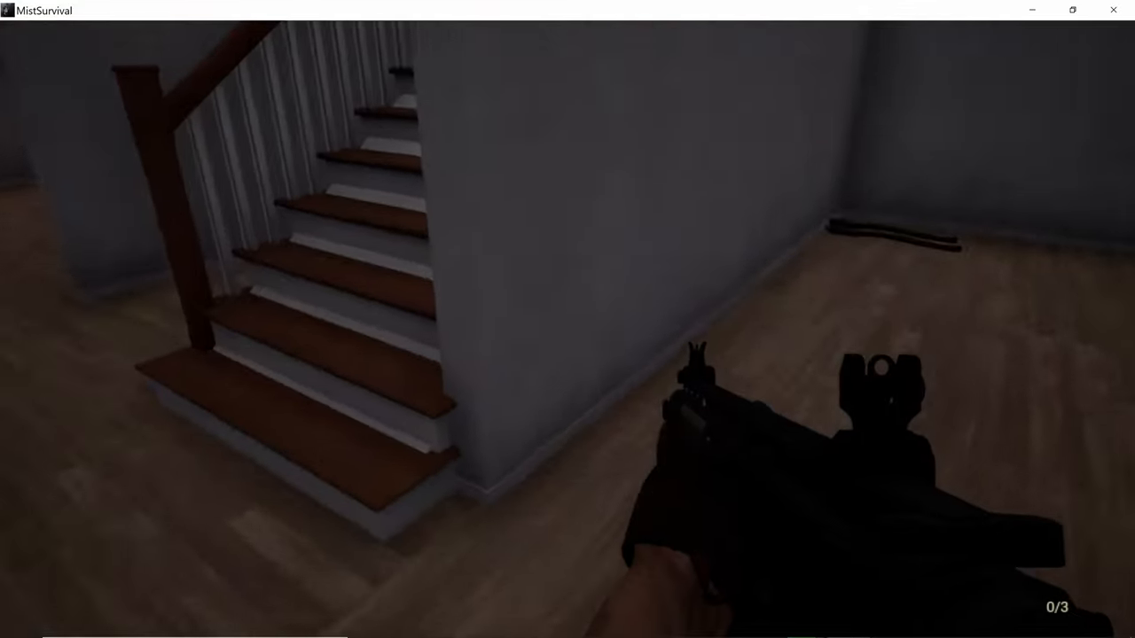
pyautogui.press('w')
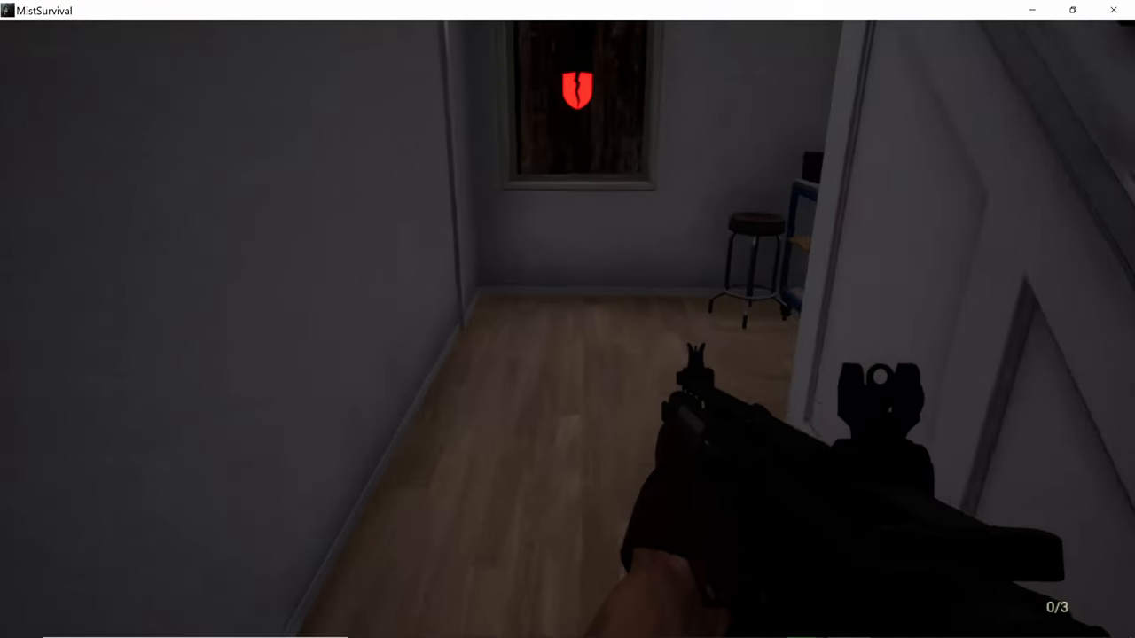
# Step: Repair the hammer to 100% at the bench, spending 30 minutes, and return it to the inventory
pyautogui.press('e')
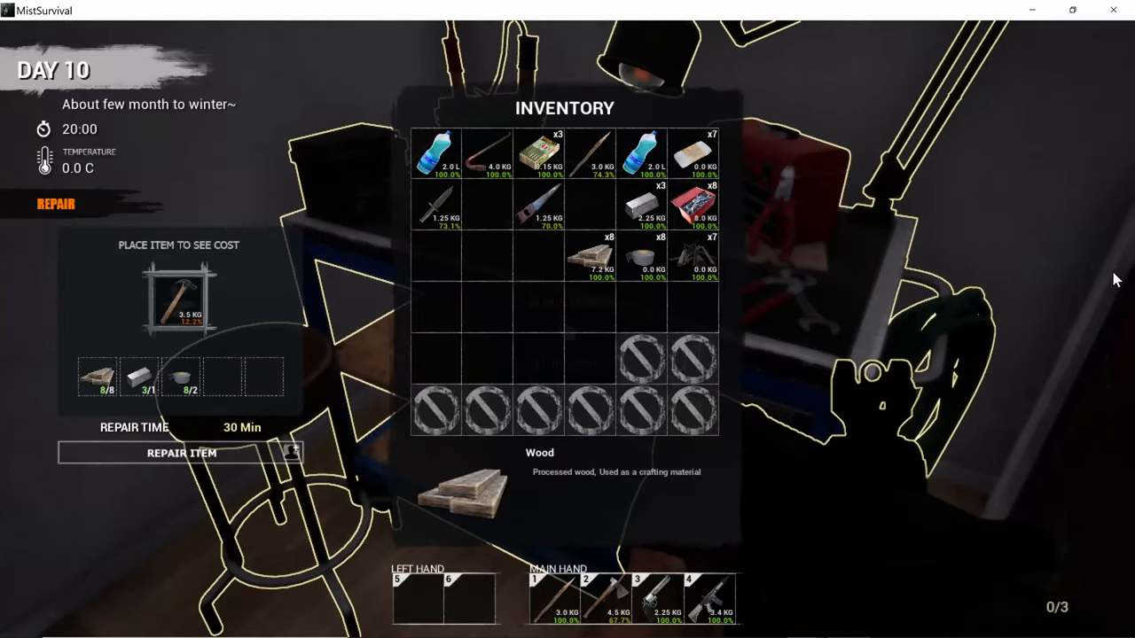
pyautogui.click(215, 455)
pyautogui.click(567, 313)
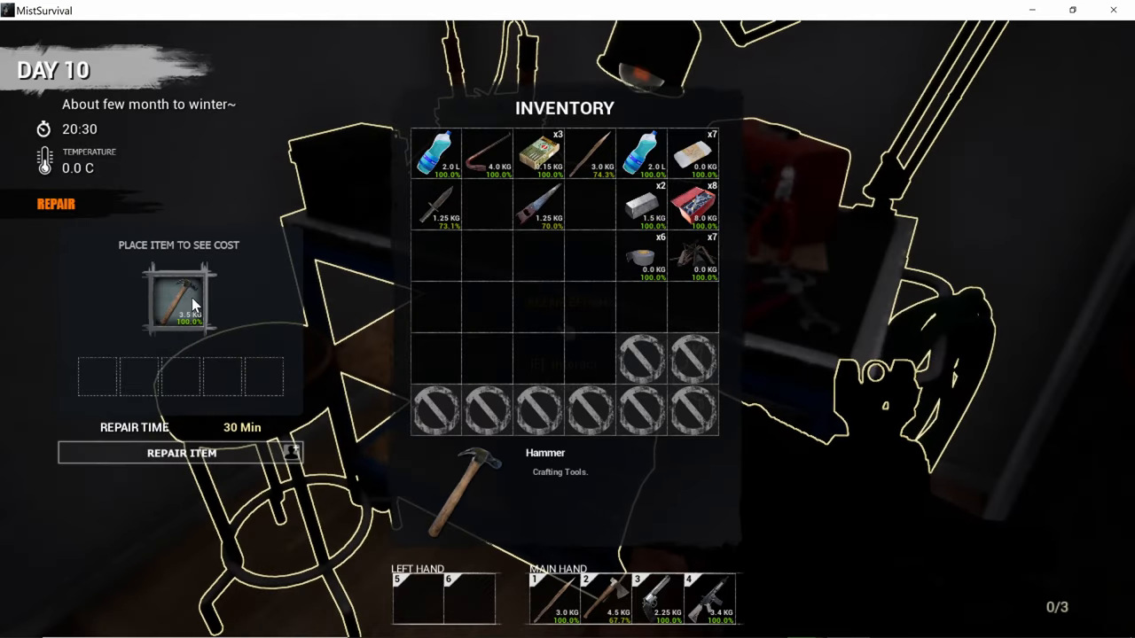
pyautogui.moveTo(189, 296); pyautogui.dragTo(429, 254)
pyautogui.press('Tab')
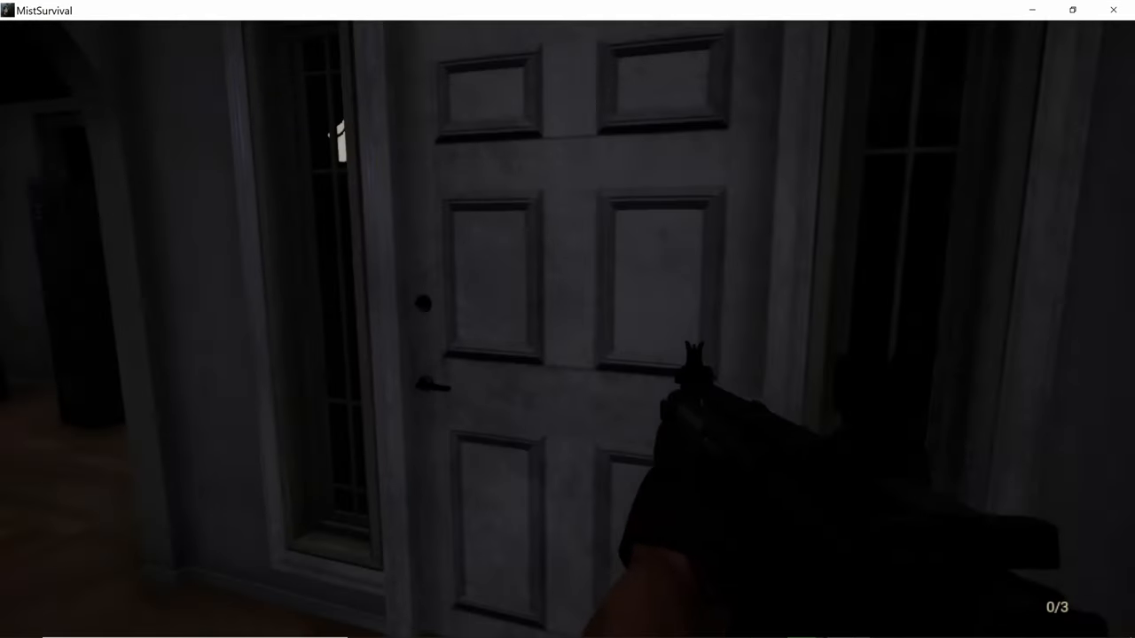
# Step: Go upstairs and sleep in the Wooden Bed for 11 hours
pyautogui.press('w')
pyautogui.press('w')
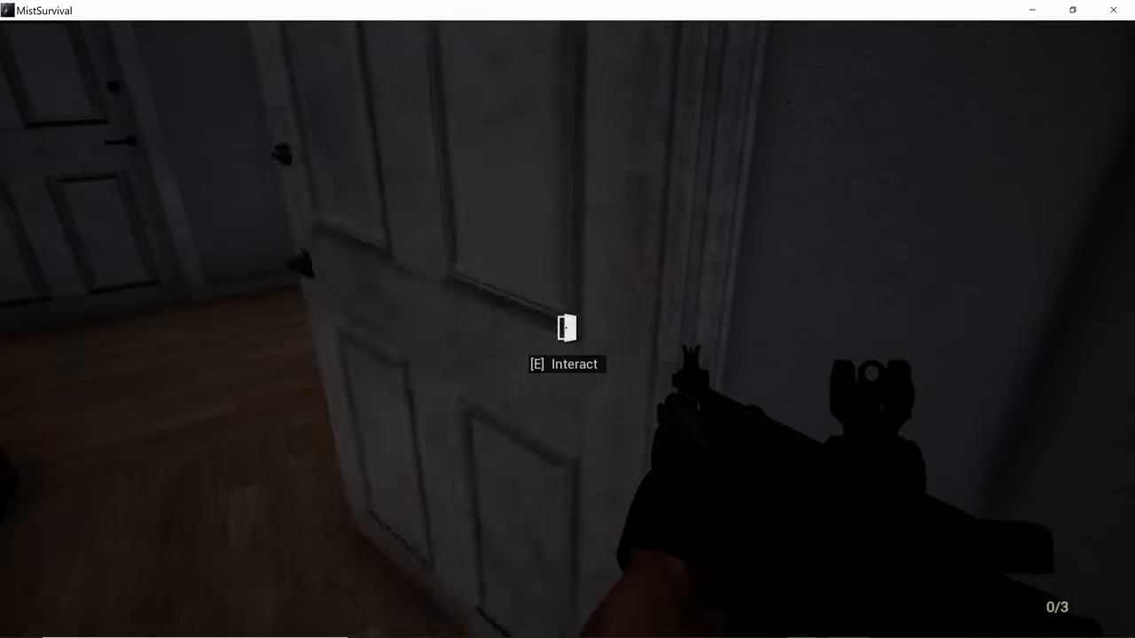
pyautogui.press('w')
pyautogui.press('w')
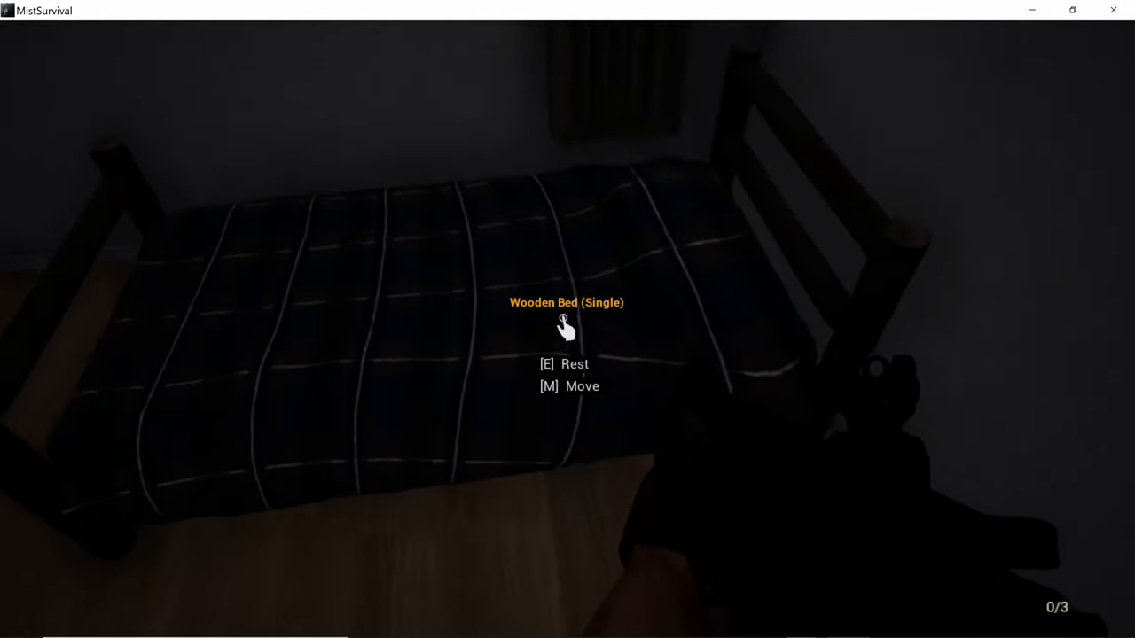
pyautogui.press('e')
pyautogui.click(603, 313)
pyautogui.click(603, 313)
pyautogui.click(606, 313)
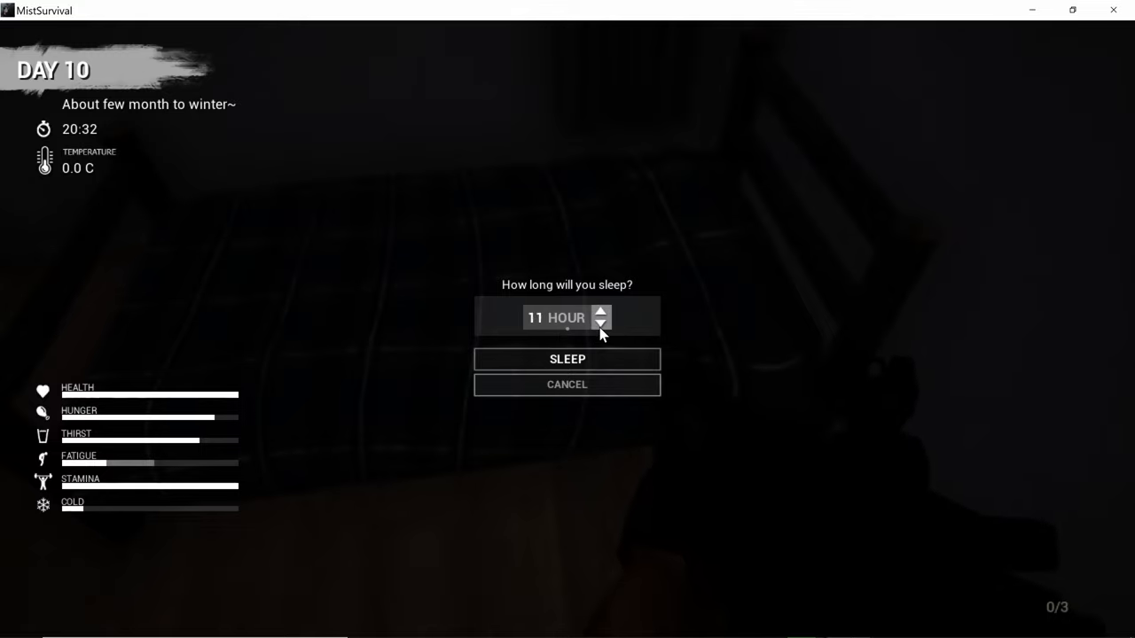
pyautogui.click(578, 356)
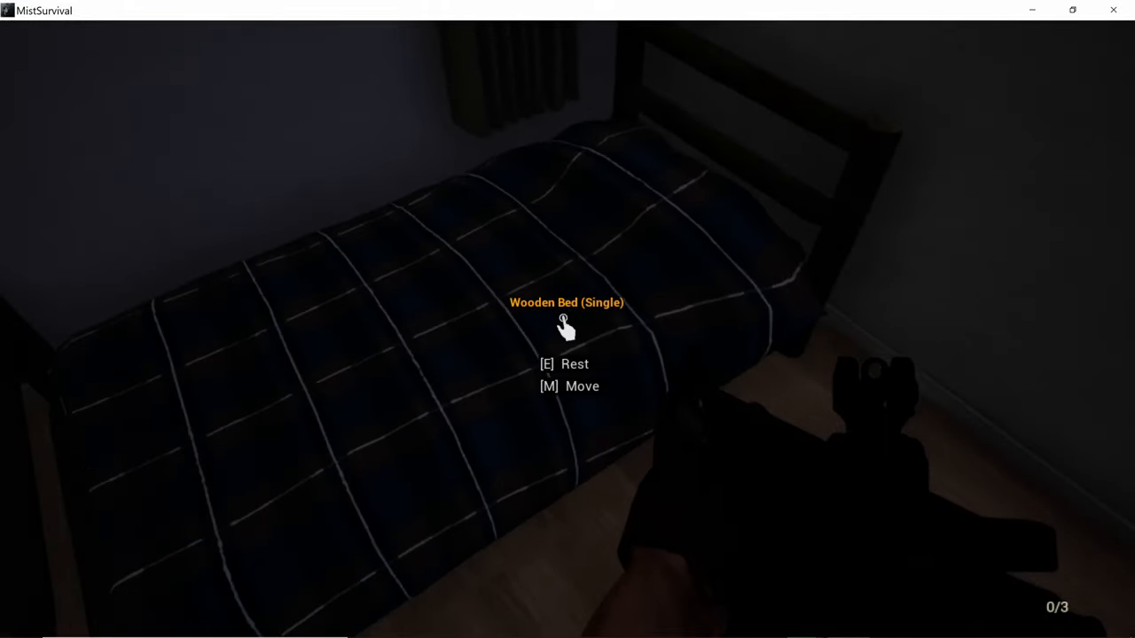
# Step: Sleep a second time in the bed until it is daylight on Day 11
pyautogui.press('e')
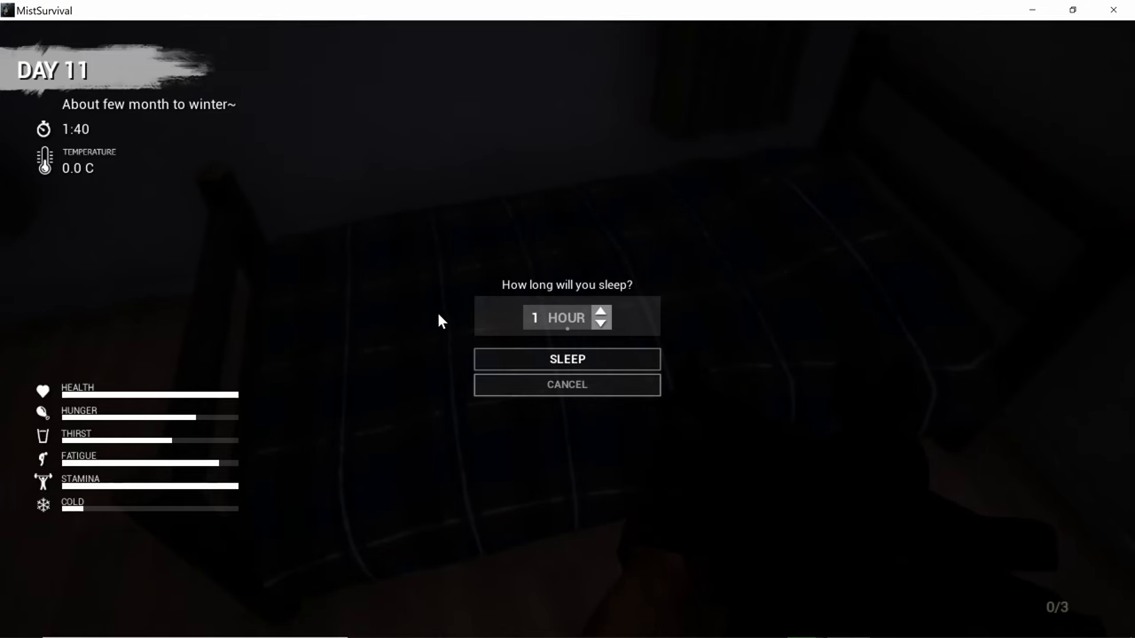
pyautogui.click(605, 310)
pyautogui.click(605, 311)
pyautogui.click(583, 360)
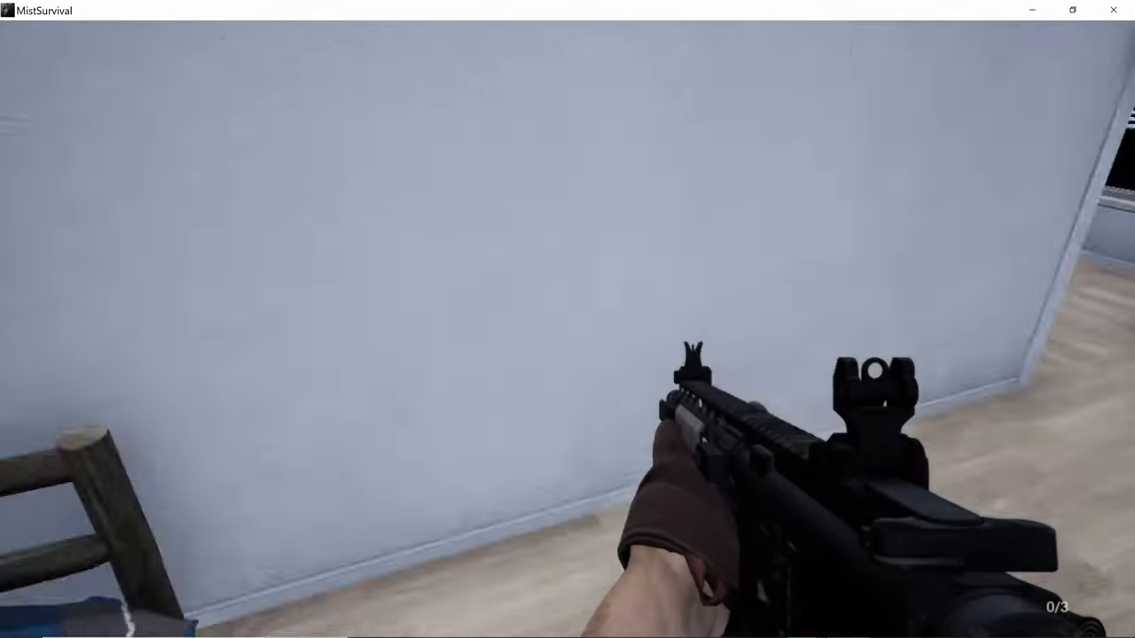
# Step: Check the bedroom cabinet and go out through the door into the upstairs hallway
pyautogui.press('w')
pyautogui.press('w')
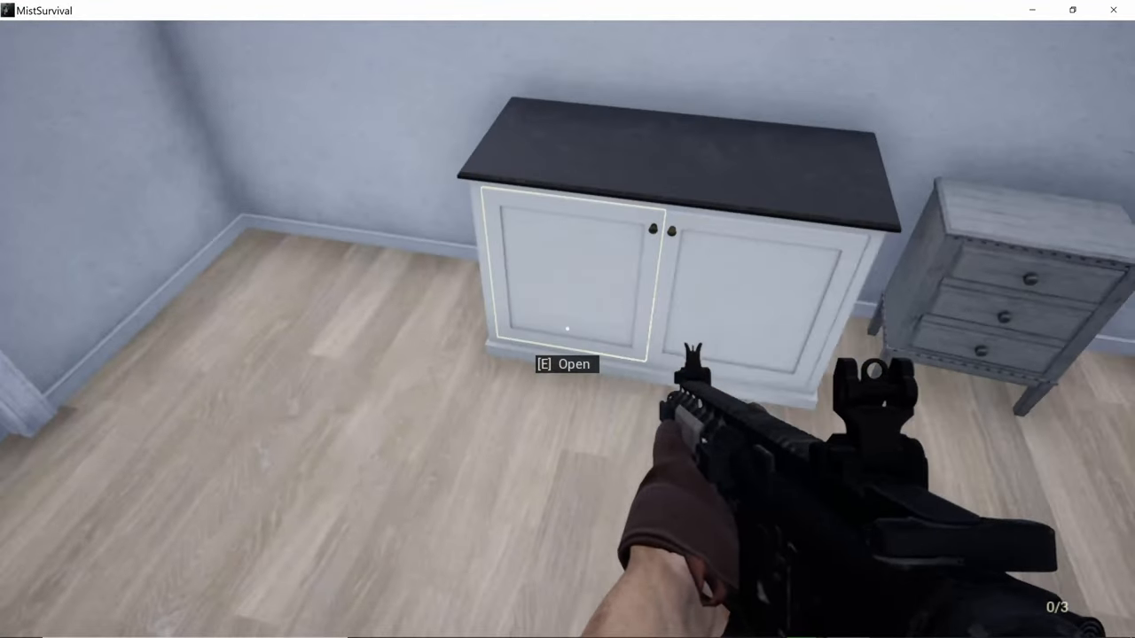
pyautogui.press('e')
pyautogui.press('Escape')
pyautogui.press('e')
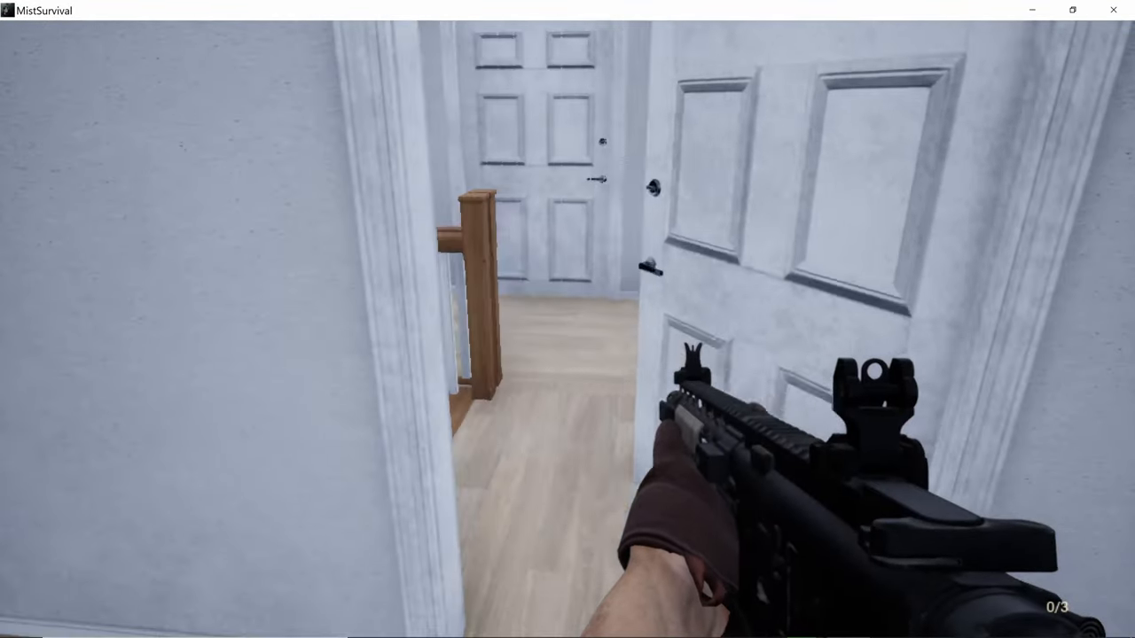
pyautogui.press('w')
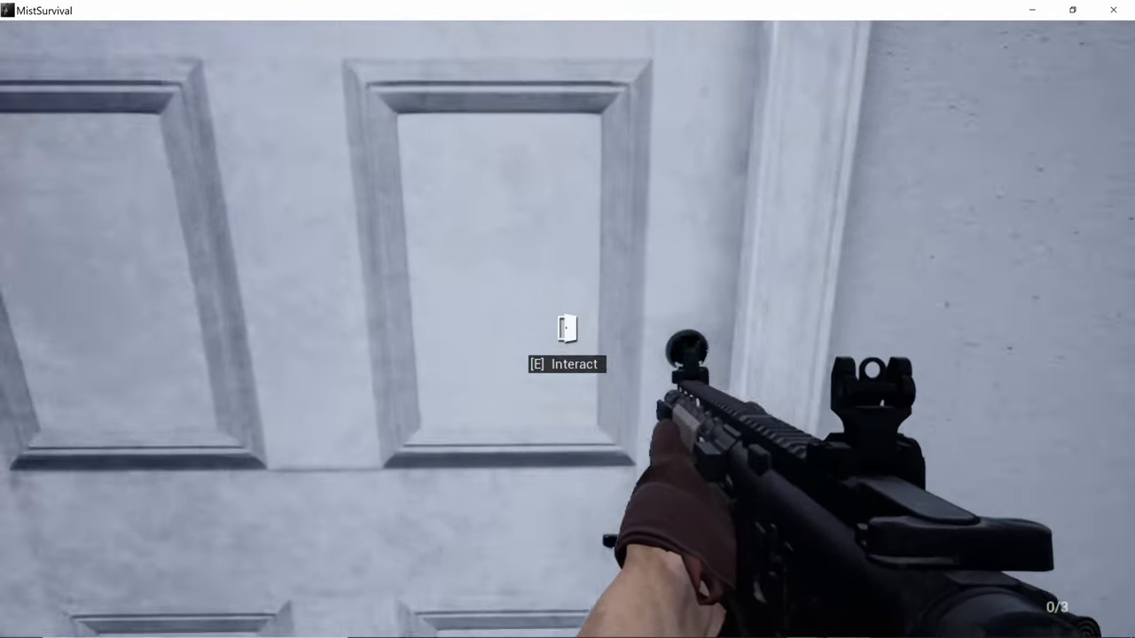
# Step: Pass through the doors into the mirror room and bring up the Furniture building list
pyautogui.press('e')
pyautogui.press('w')
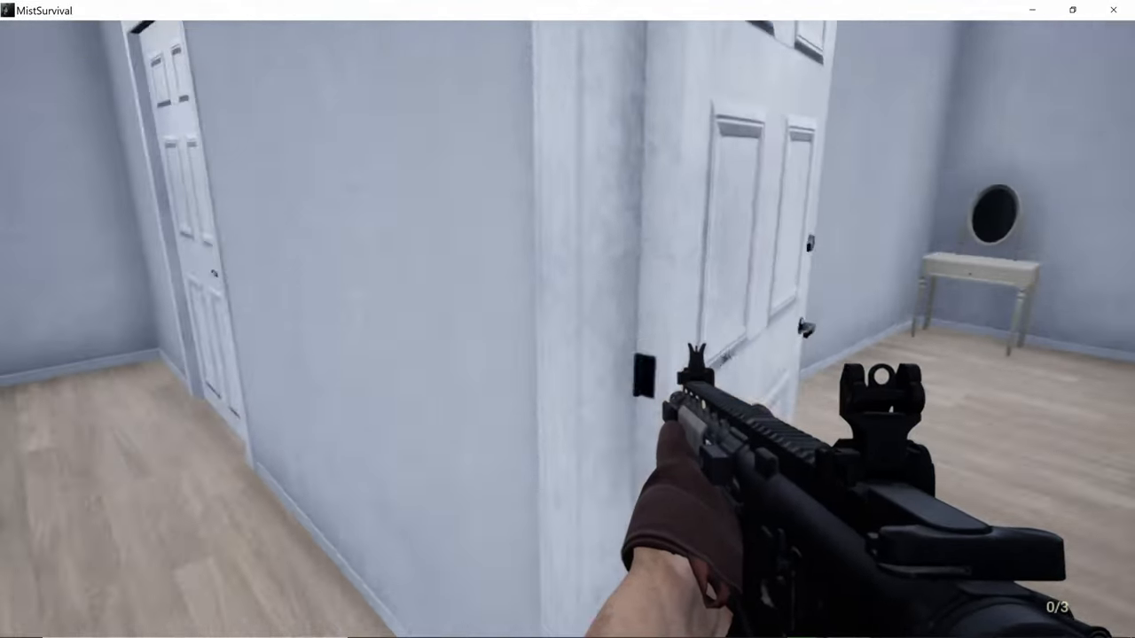
pyautogui.press('e')
pyautogui.press('w')
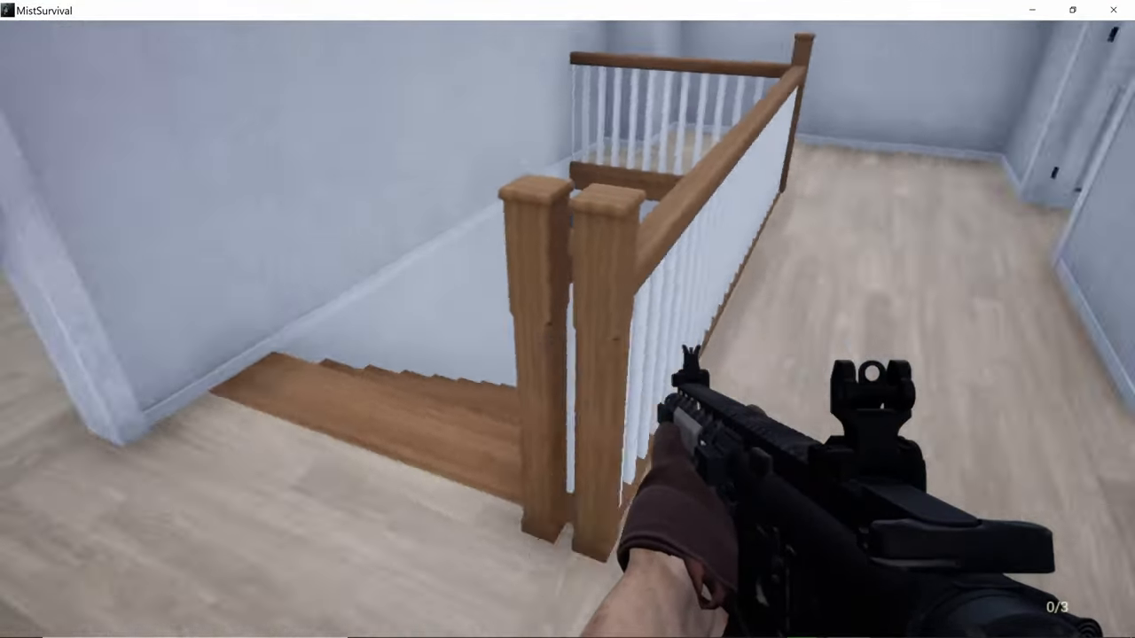
pyautogui.hotkey('shift', 'w')
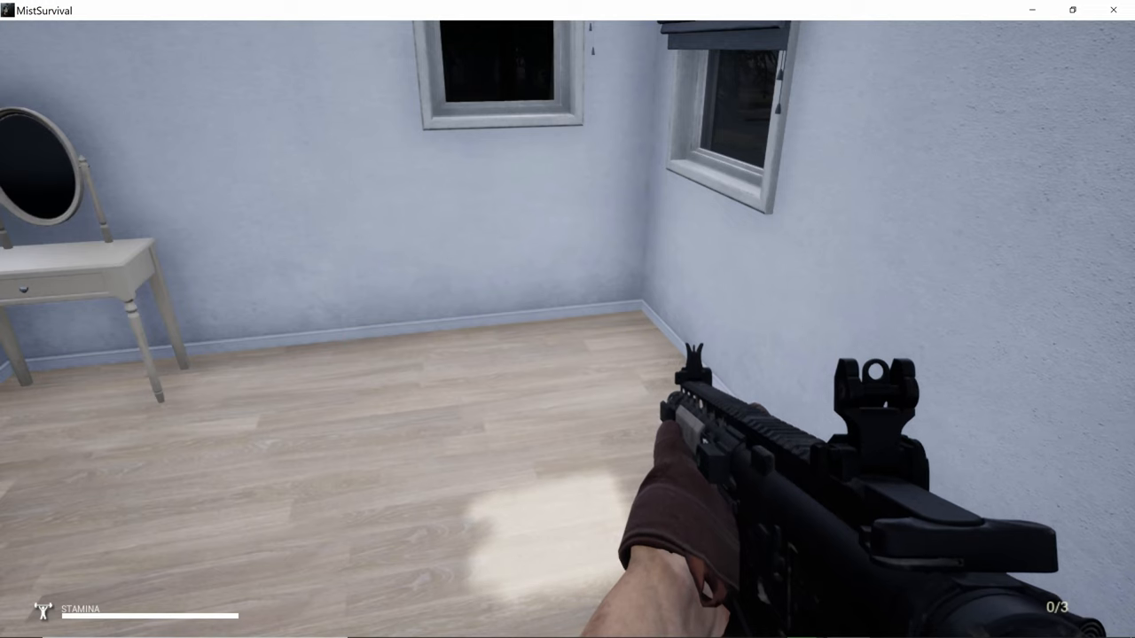
pyautogui.press('b')
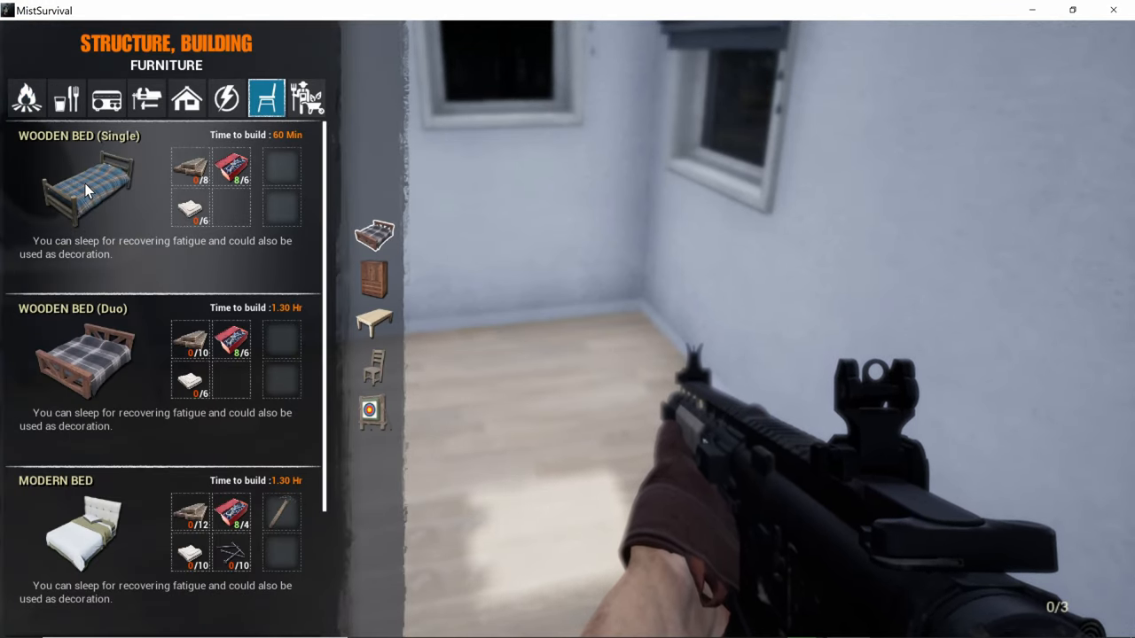
# Step: Place a Wooden Bed (Single) in the mirror room, build it, and head toward the stairs
pyautogui.click(84, 183)
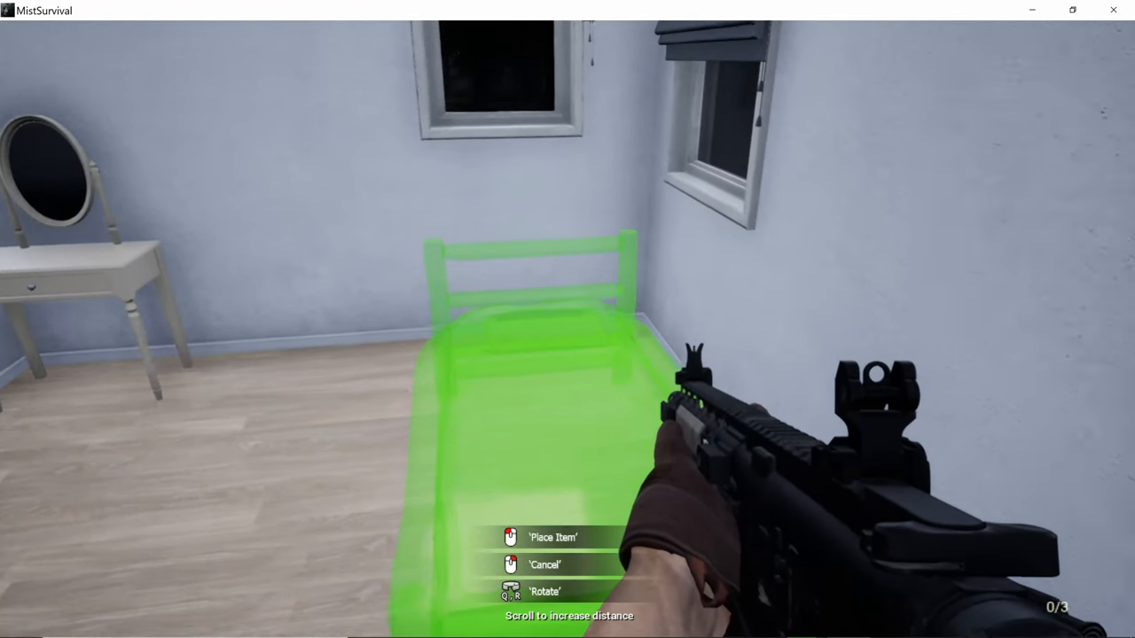
pyautogui.click(568, 319)
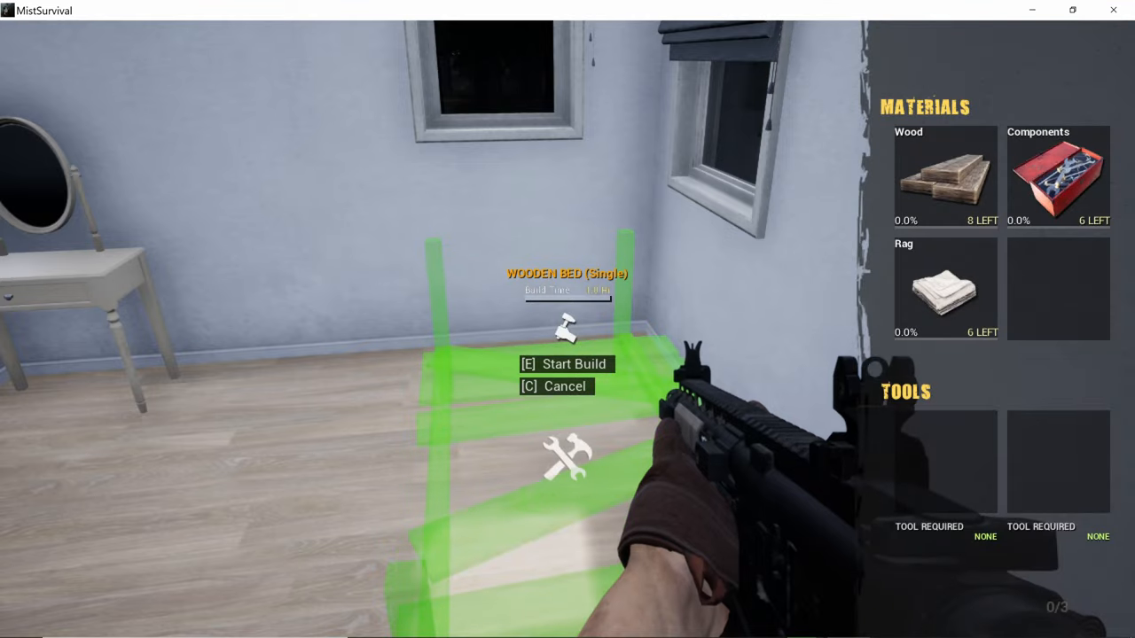
pyautogui.press('e')
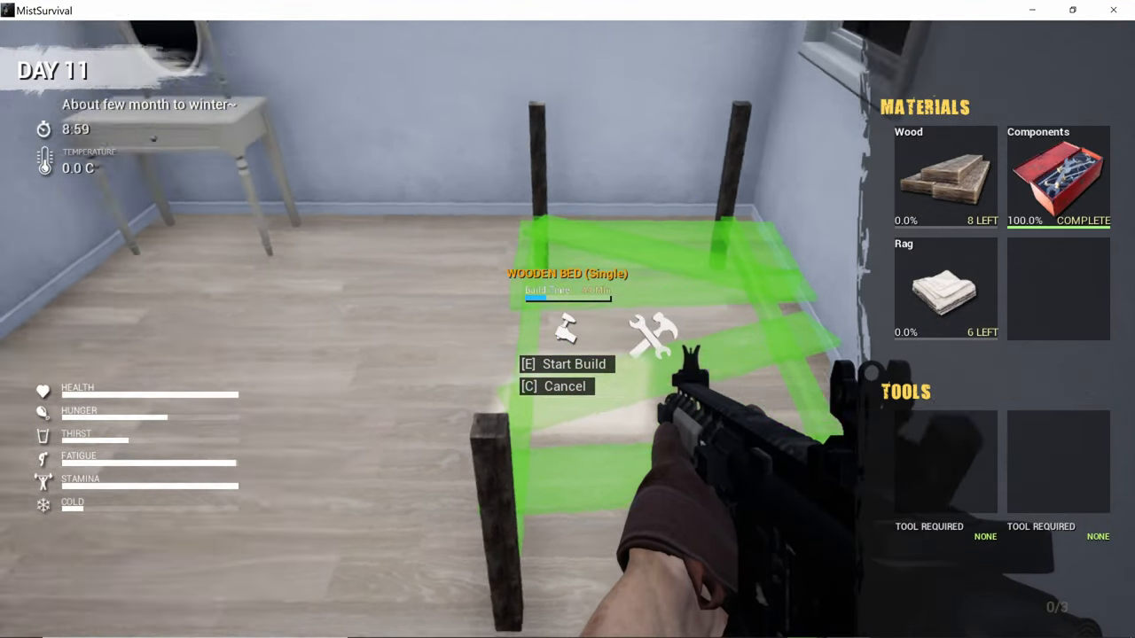
pyautogui.press('w')
pyautogui.press('w')
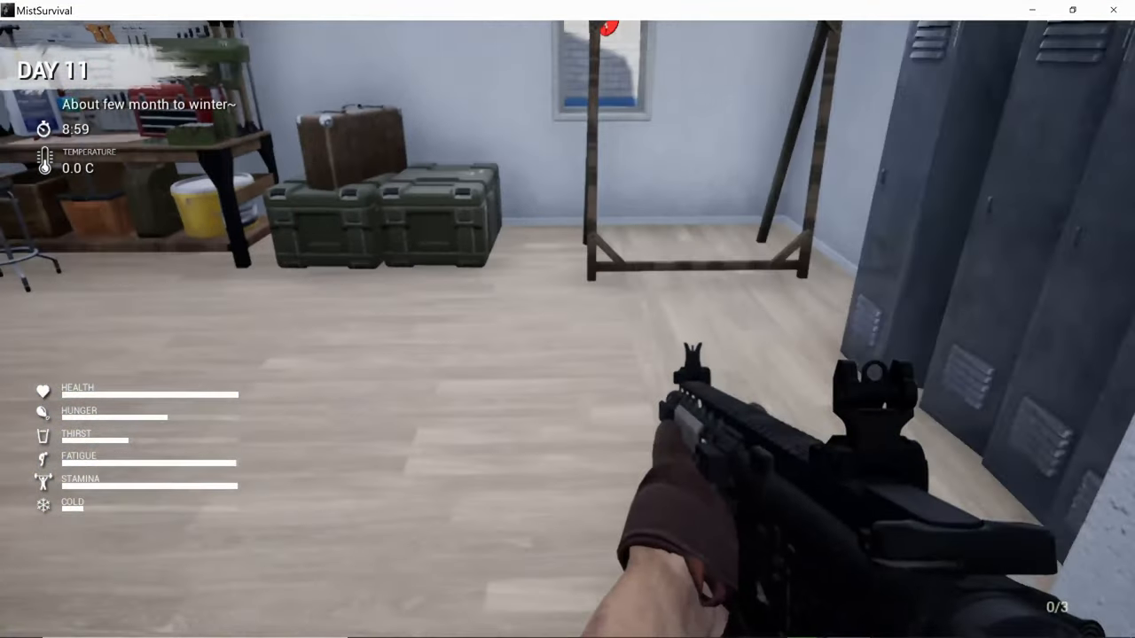
# Step: Search the lockers and take the x8 Rag stack into the inventory
pyautogui.press('e')
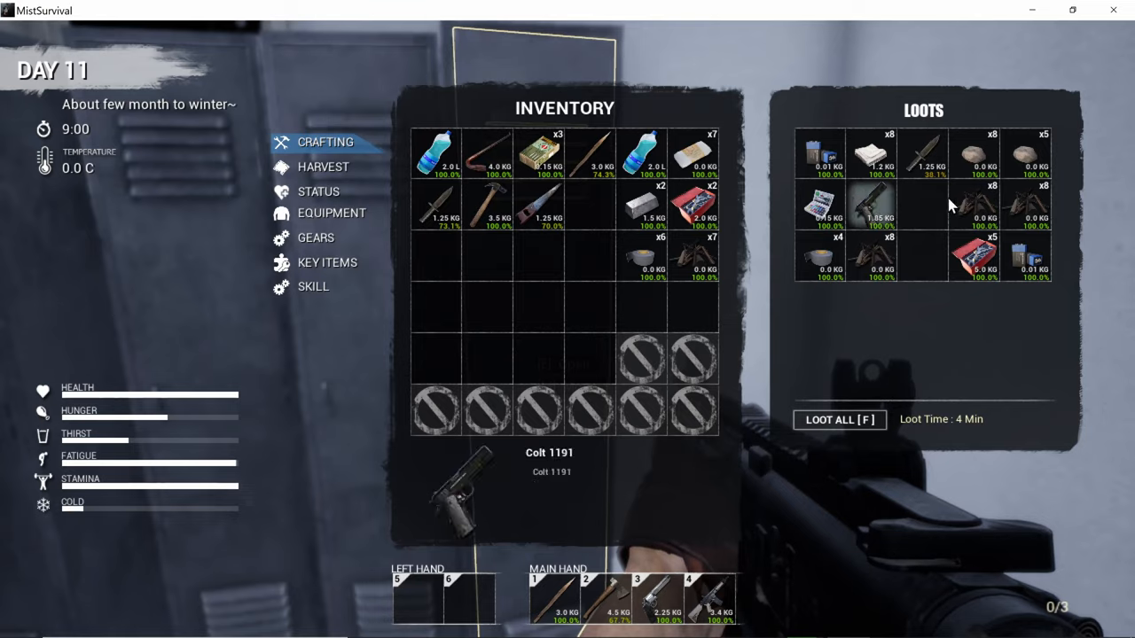
pyautogui.moveTo(889, 160); pyautogui.dragTo(585, 248)
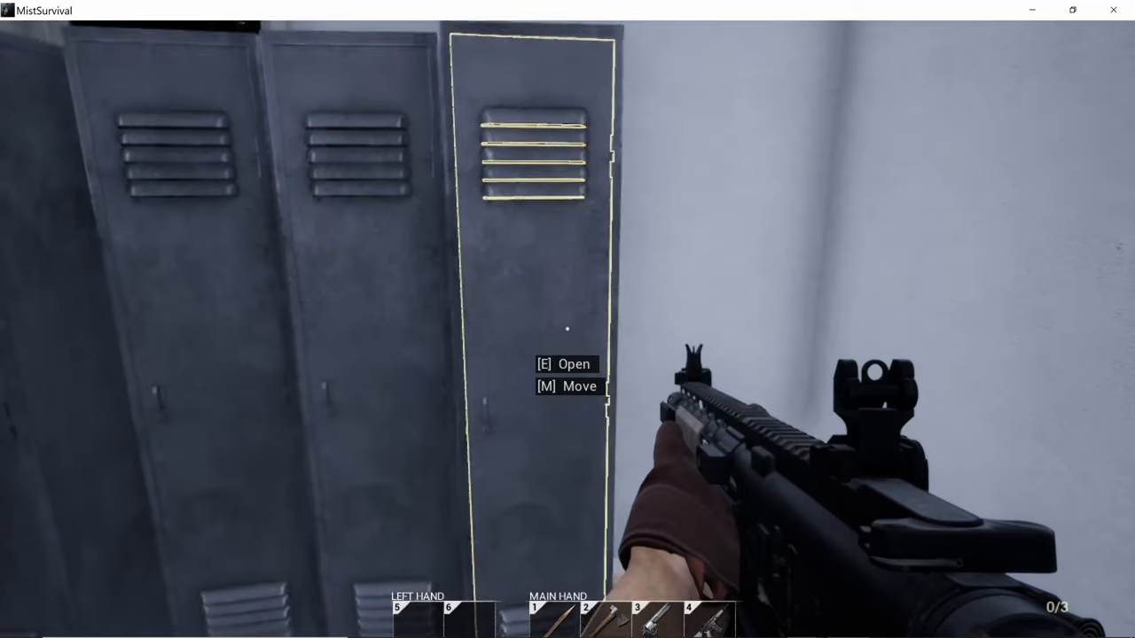
pyautogui.press('w')
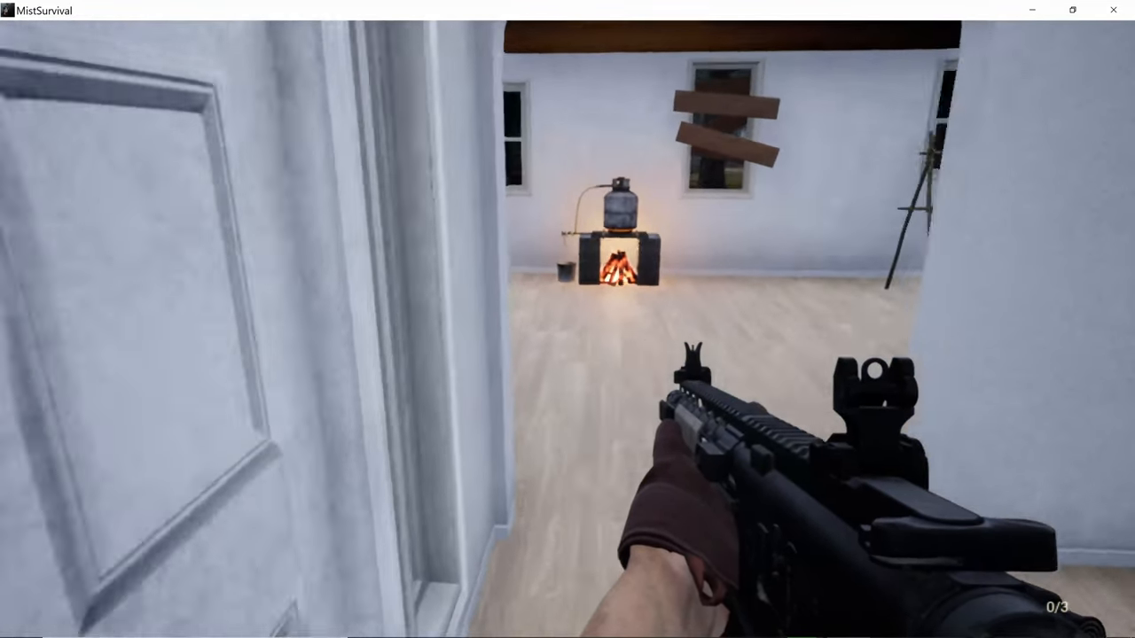
pyautogui.press('w')
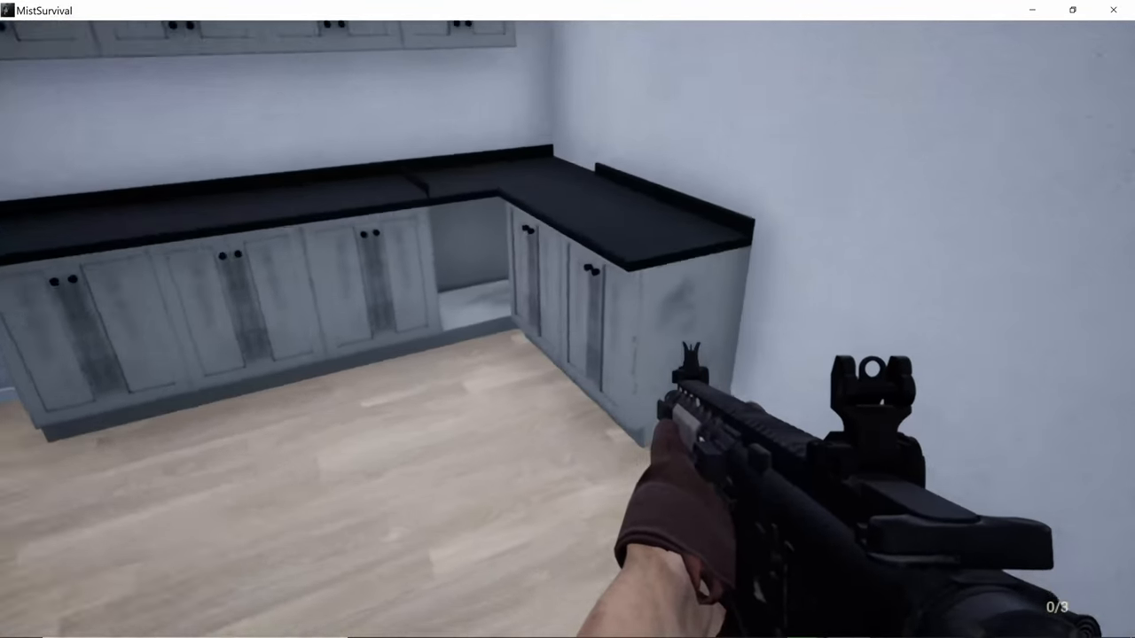
# Step: Search the counter and wall cabinets in the kitchen one by one for loot
pyautogui.press('e')
pyautogui.press('Tab')
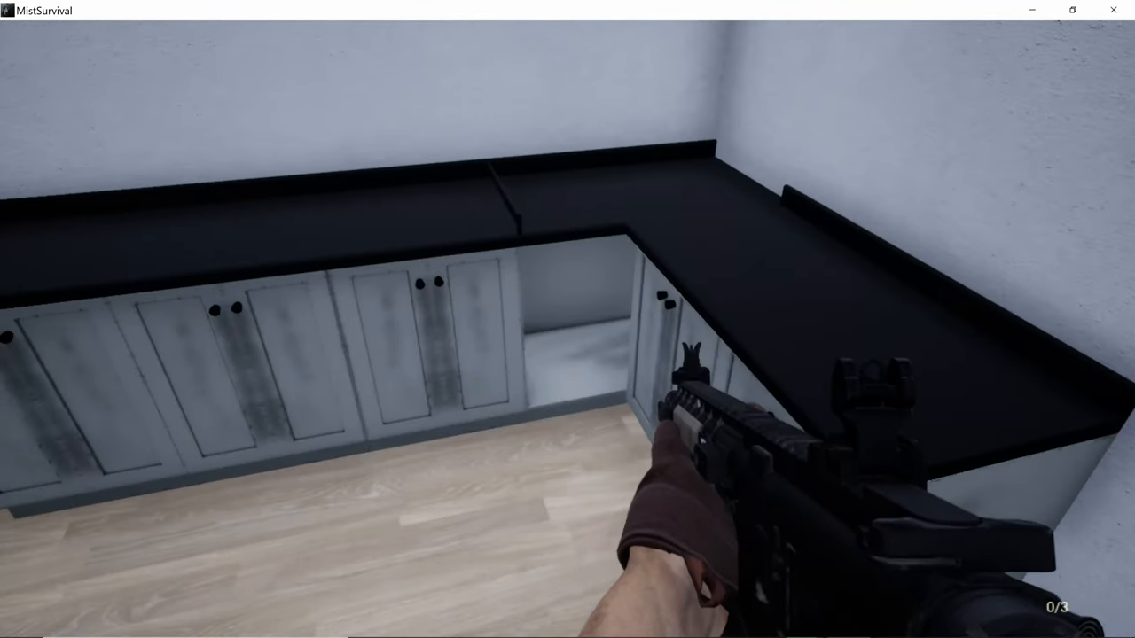
pyautogui.press('e')
pyautogui.press('Tab')
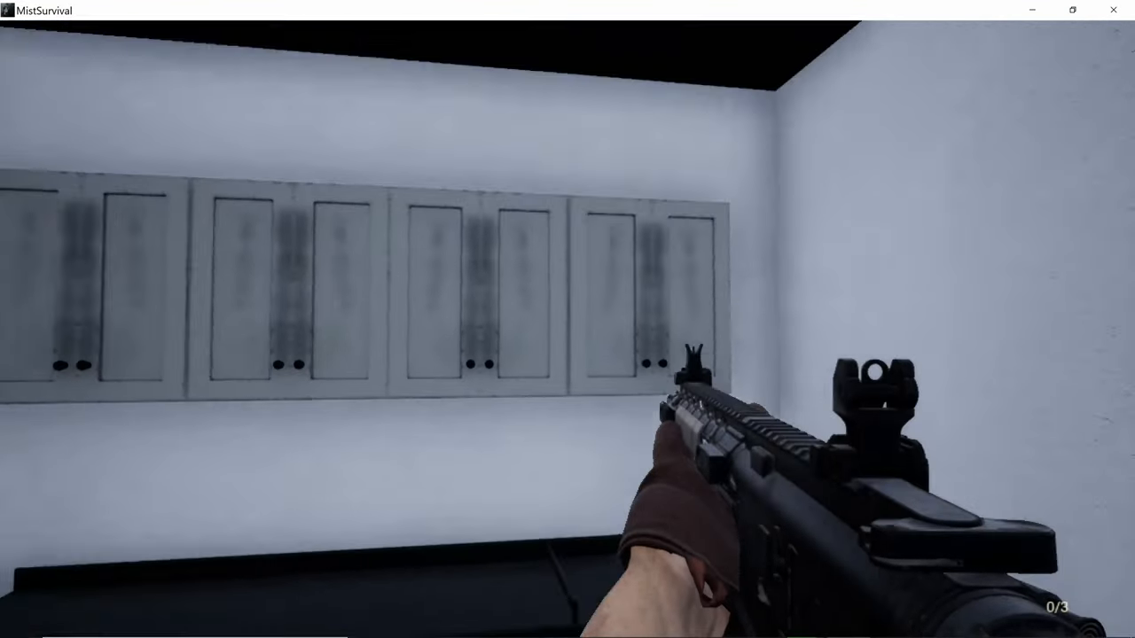
pyautogui.press('e')
pyautogui.press('Tab')
pyautogui.press('e')
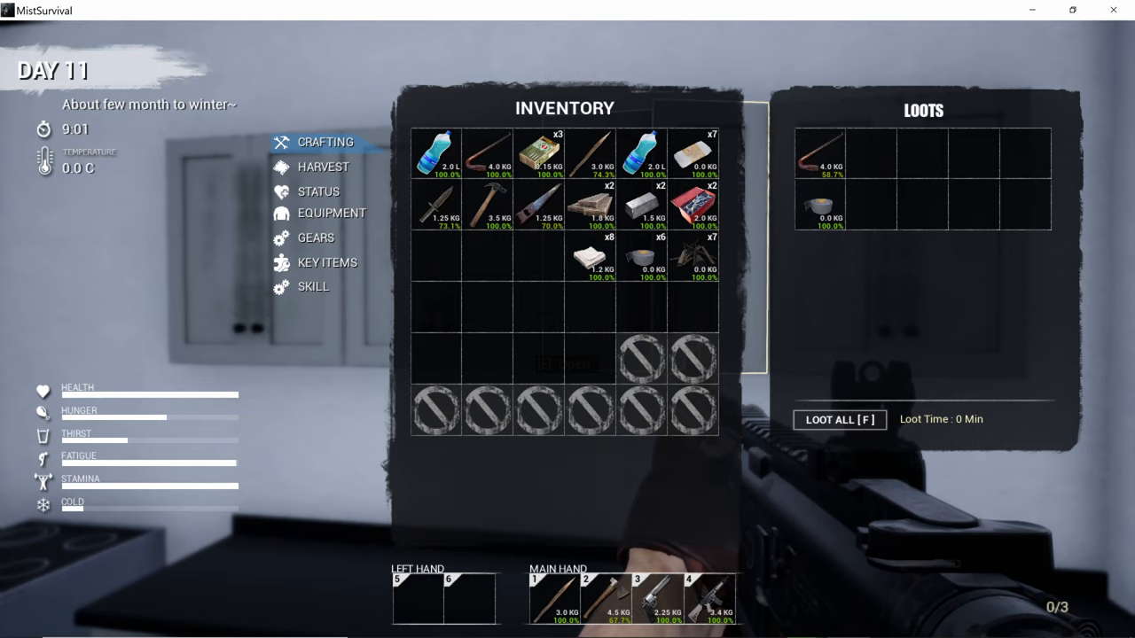
pyautogui.press('Tab')
# Step: Check the remaining lower cabinets and end up by the propane-tank fire
pyautogui.press('e')
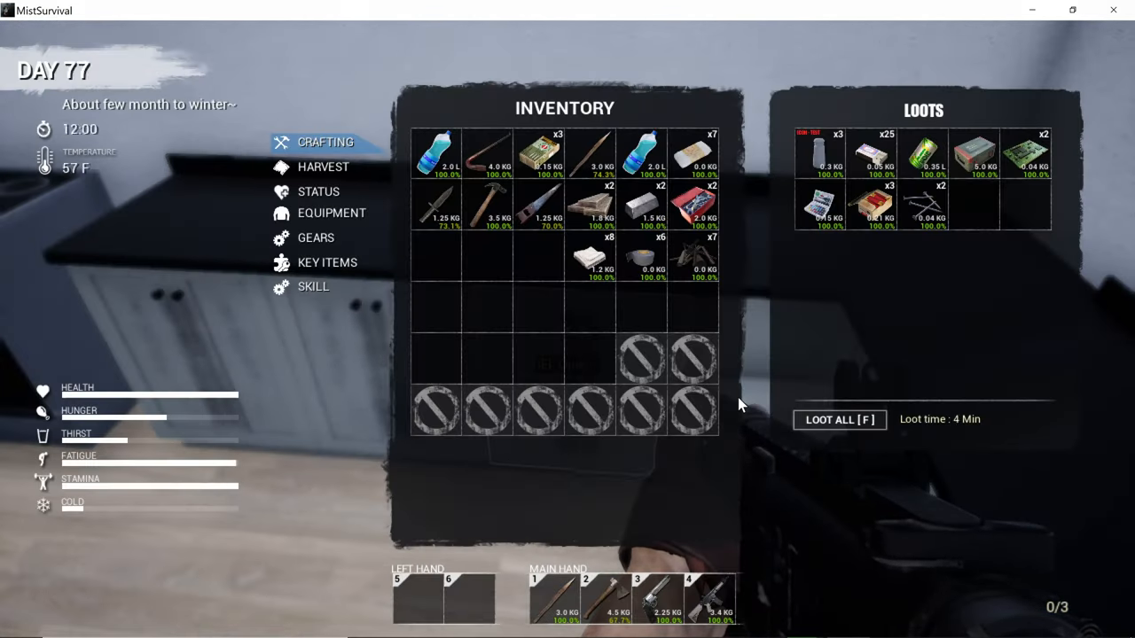
pyautogui.press('Tab')
pyautogui.press('e')
pyautogui.press('Tab')
pyautogui.press('e')
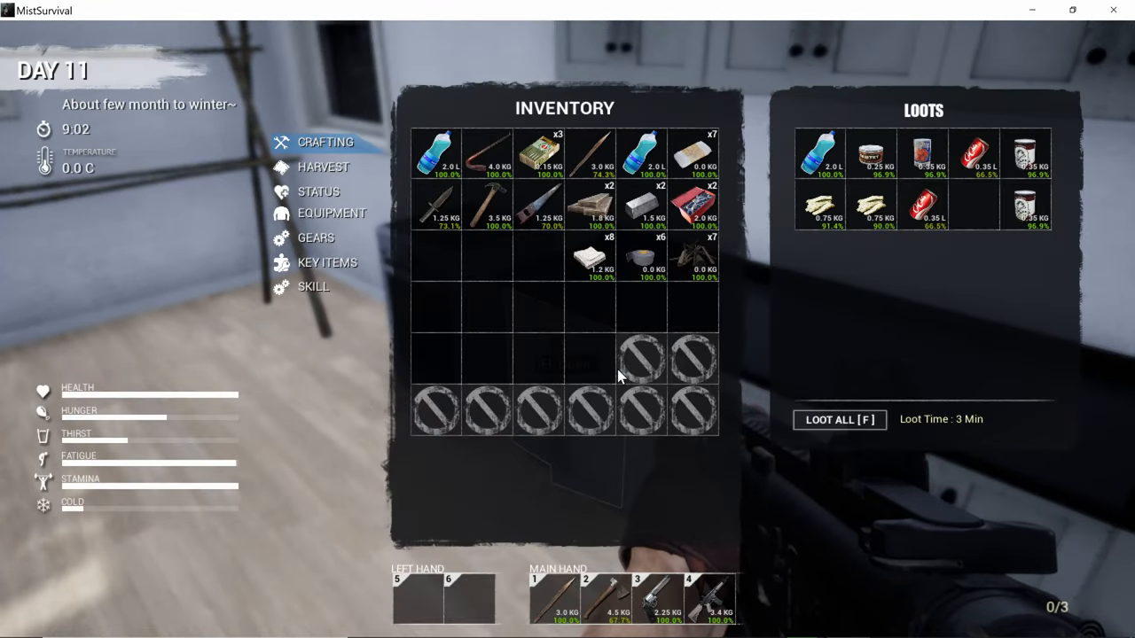
pyautogui.press('Tab')
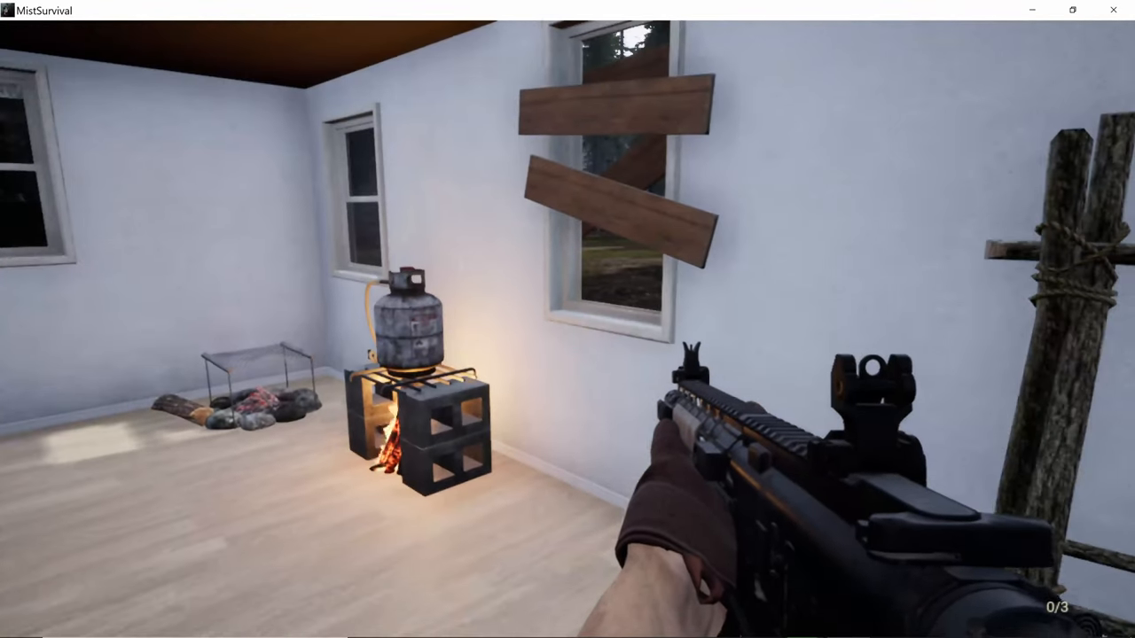
# Step: Search the dresser, then leave through the front door and the fence gate
pyautogui.press('w')
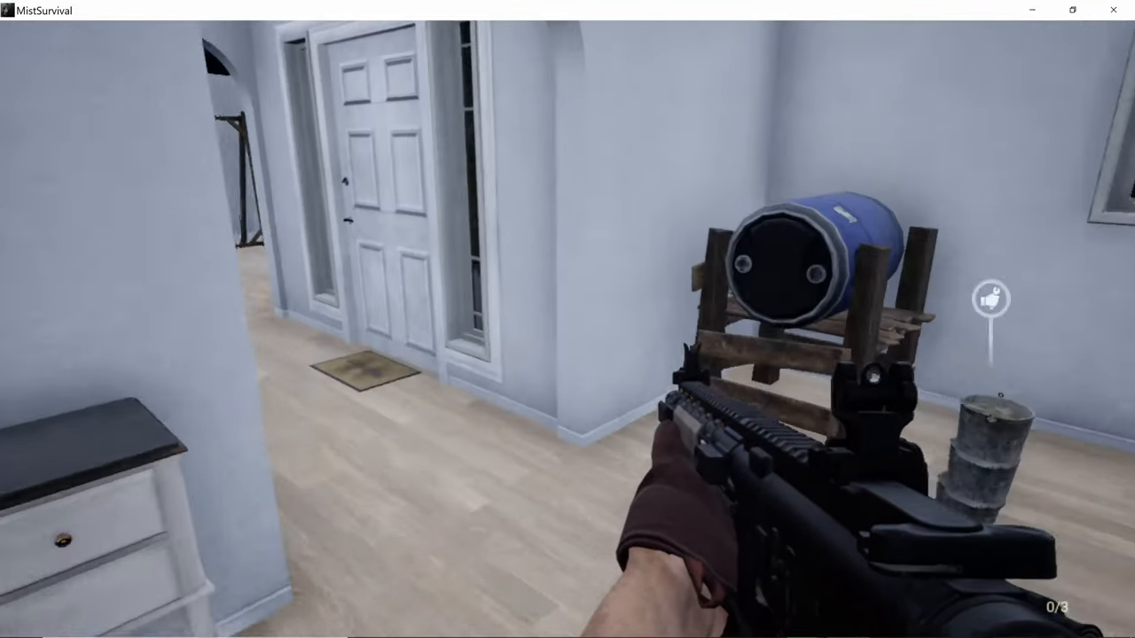
pyautogui.press('e')
pyautogui.press('Tab')
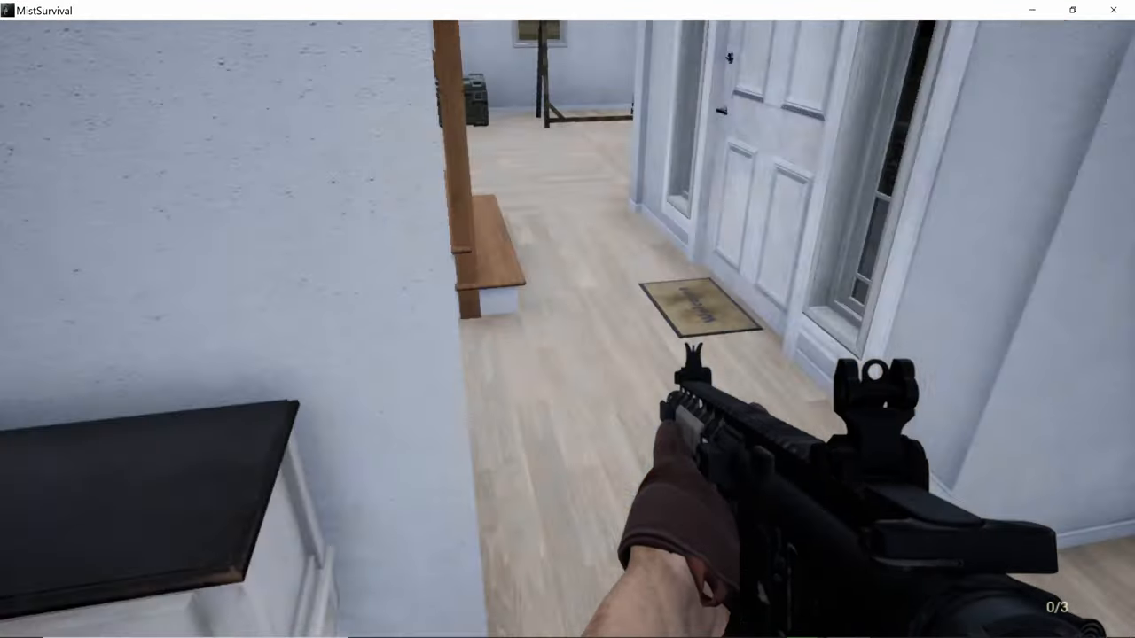
pyautogui.press('w')
pyautogui.press('e')
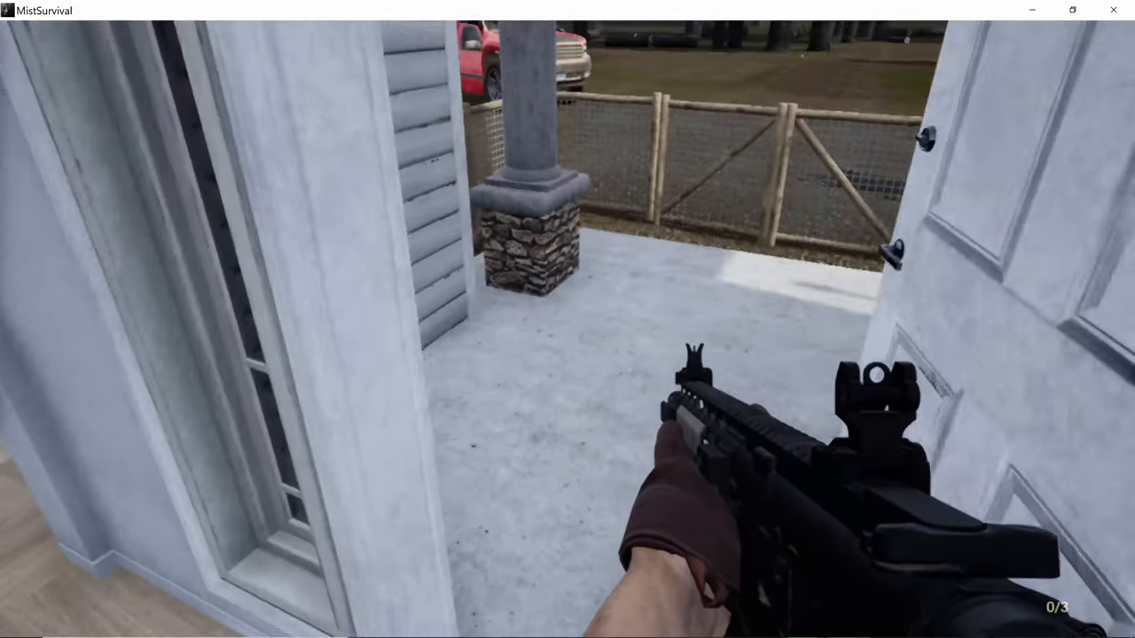
pyautogui.press('w')
pyautogui.press('e')
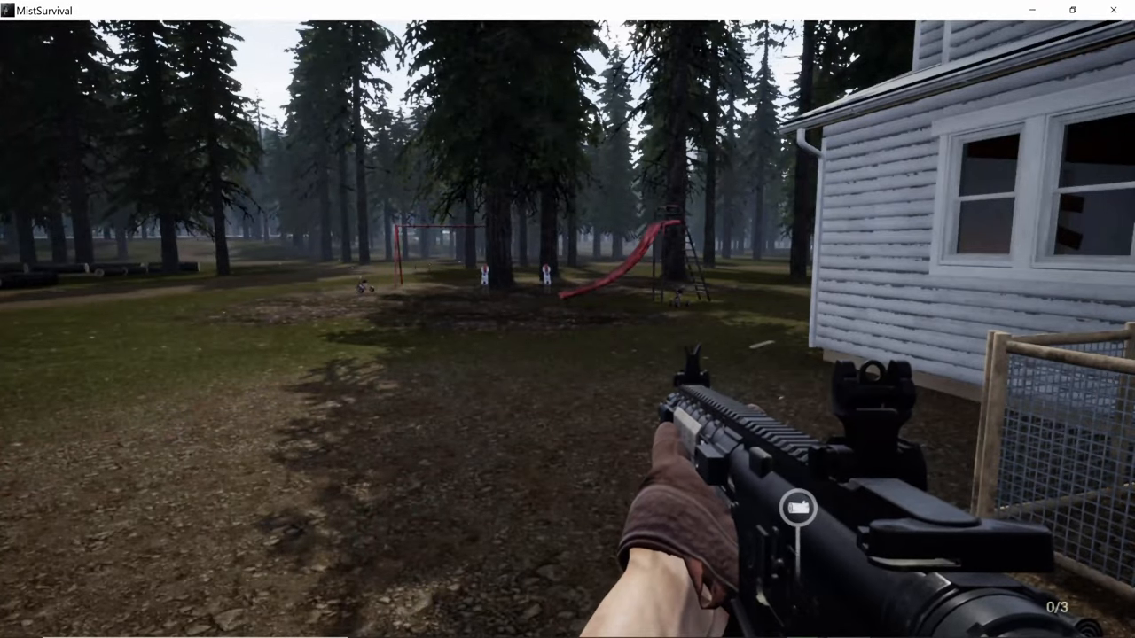
# Step: Sprint across the yard past the red truck toward the white house
pyautogui.press('w')
pyautogui.press('shift')
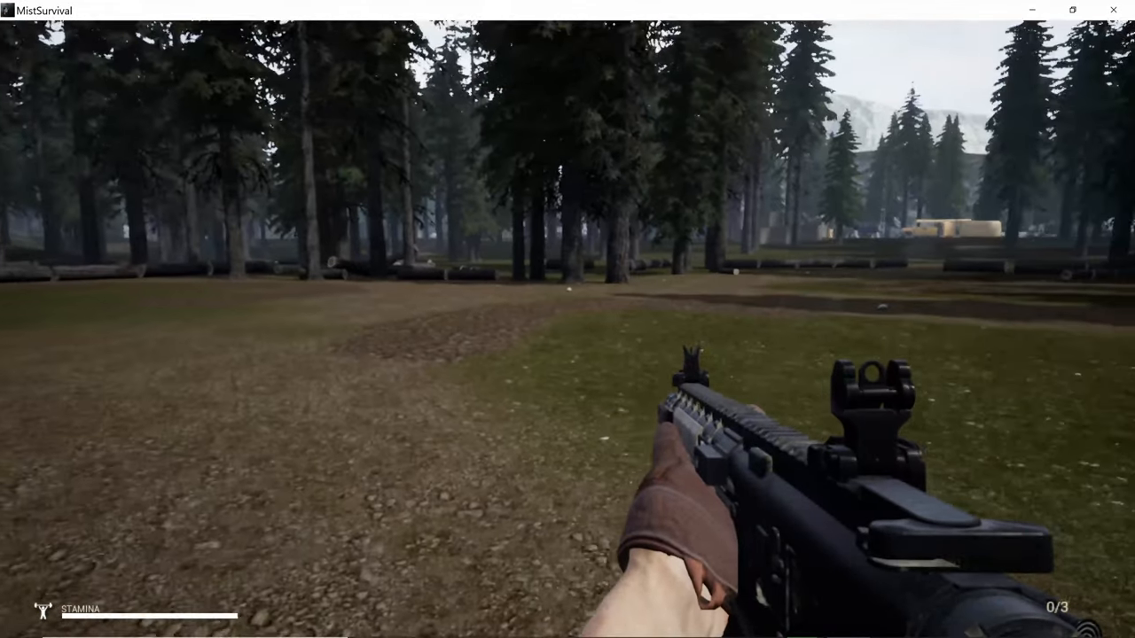
pyautogui.press('shift')
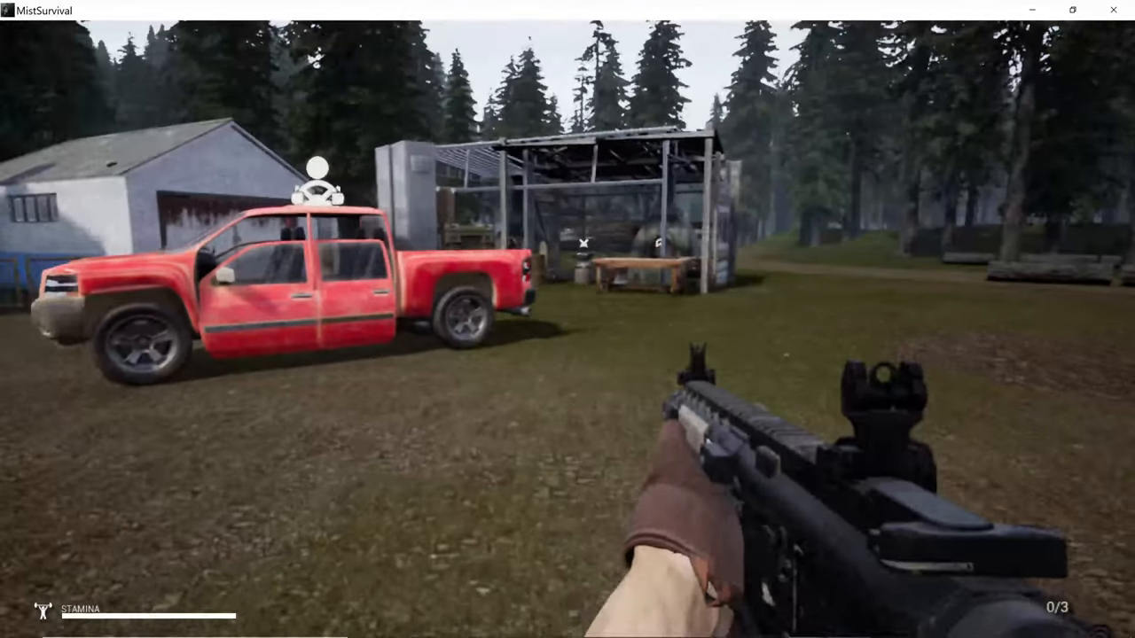
pyautogui.press('w')
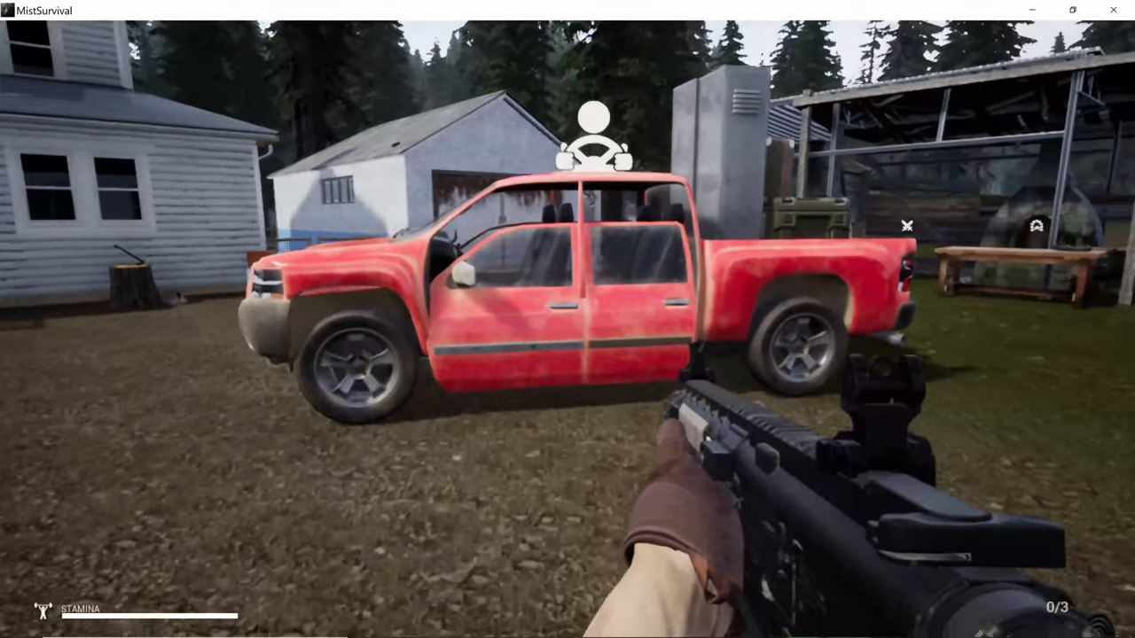
pyautogui.press('w')
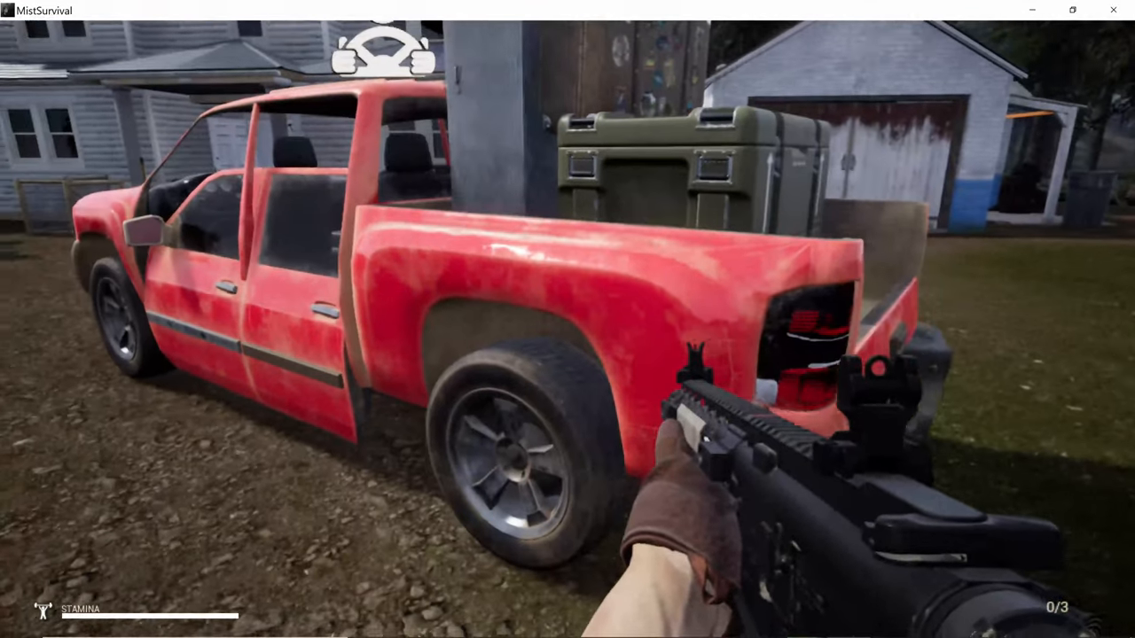
pyautogui.press('w')
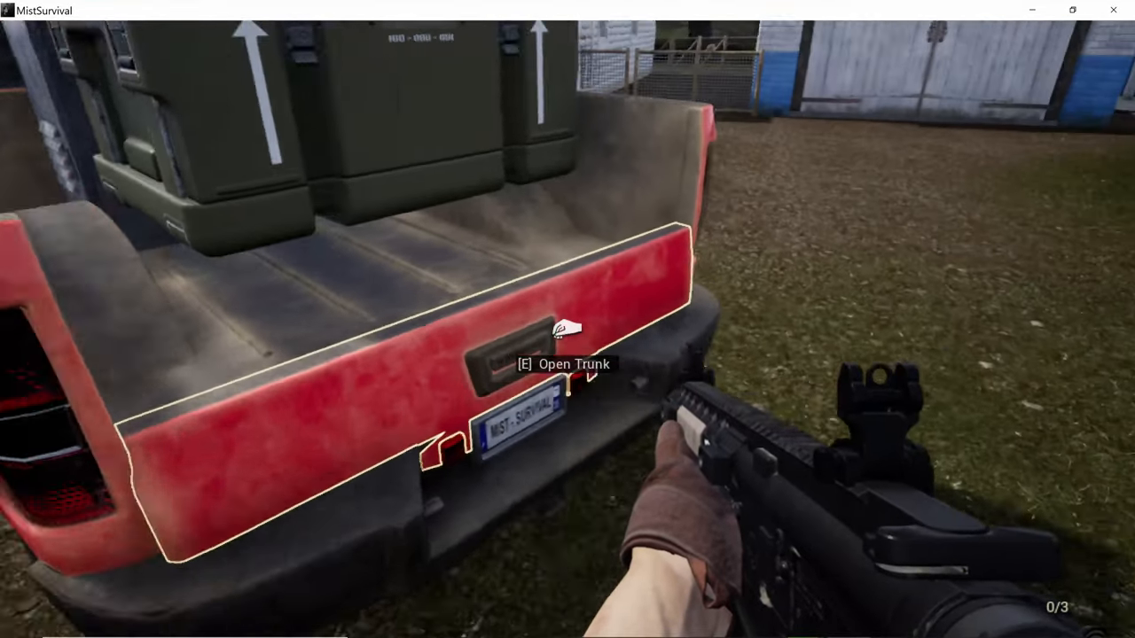
pyautogui.press('a')
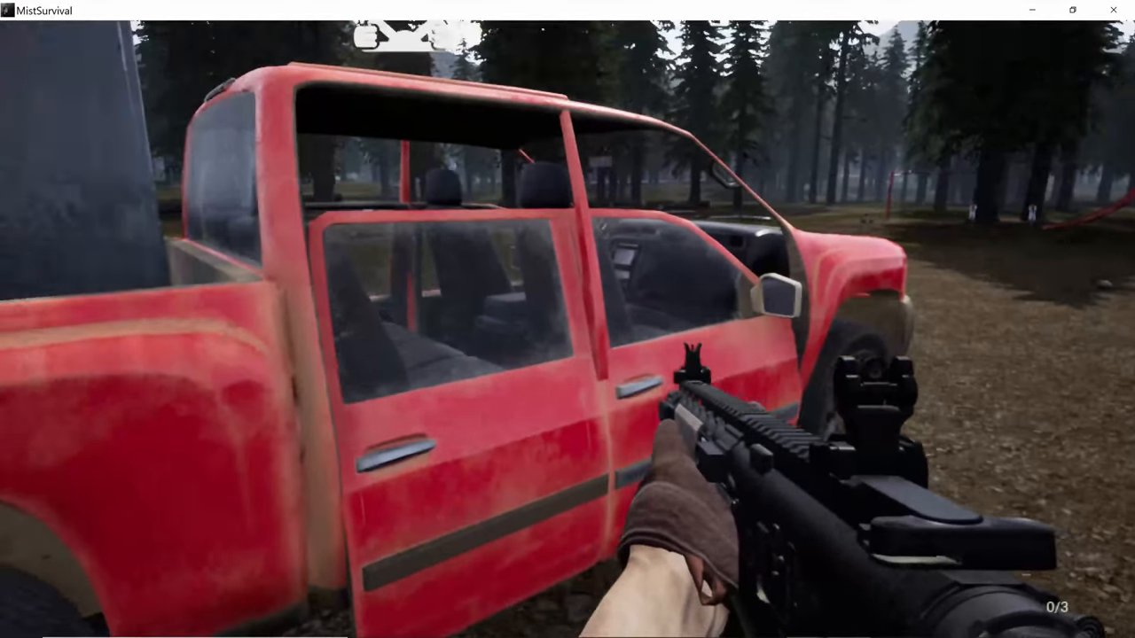
pyautogui.press('w')
pyautogui.press('w')
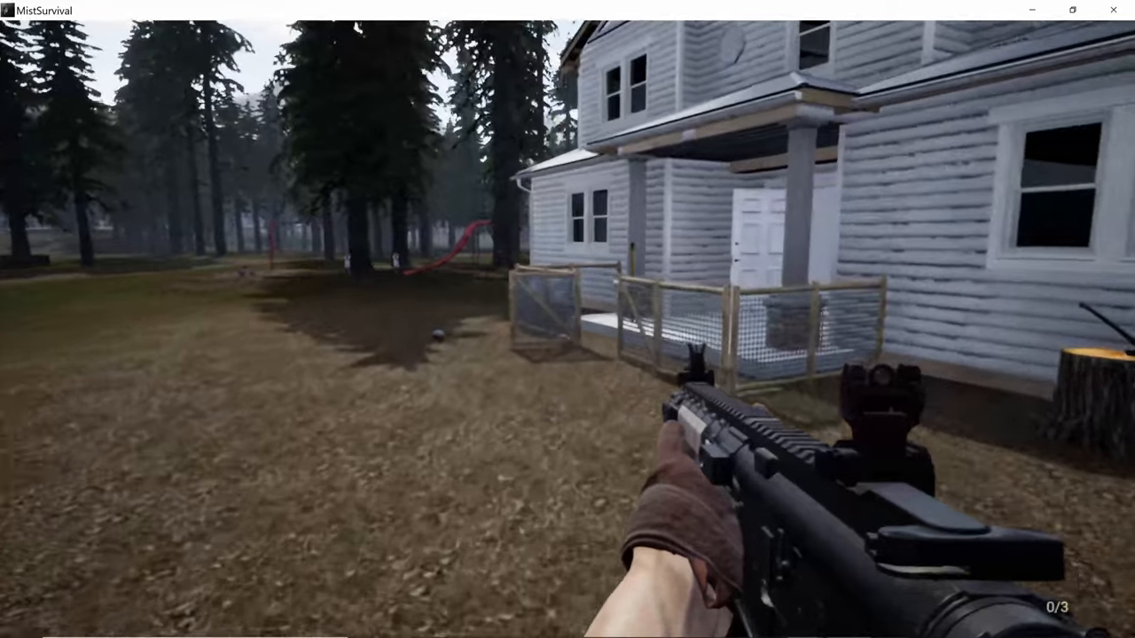
# Step: Run past the garage and round the back of the building to the fallen log
pyautogui.press('s')
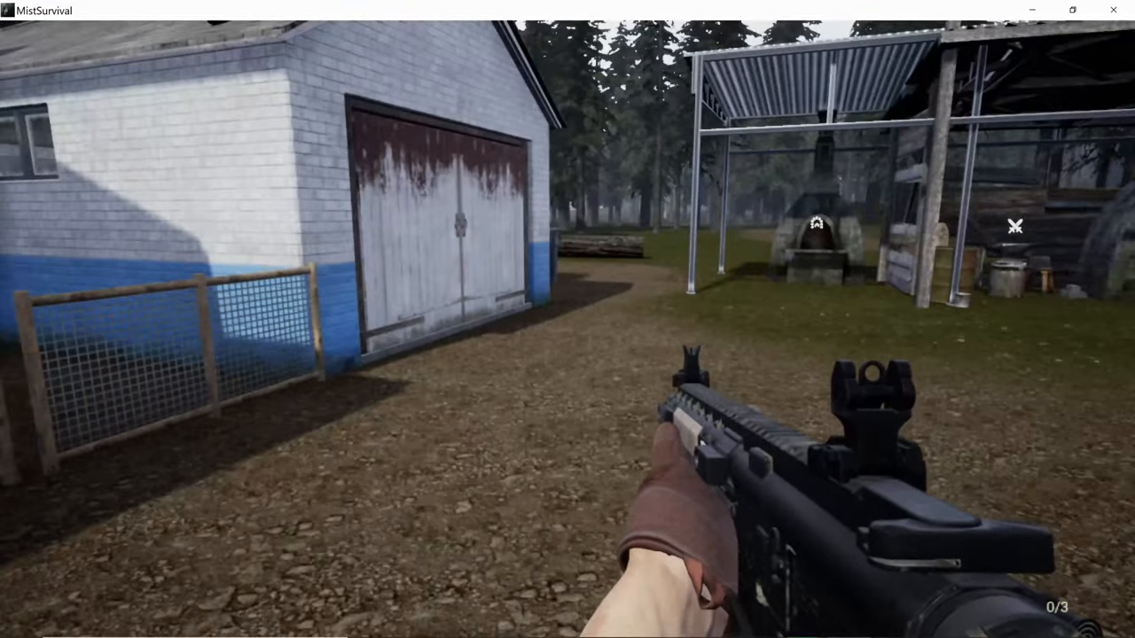
pyautogui.press('w')
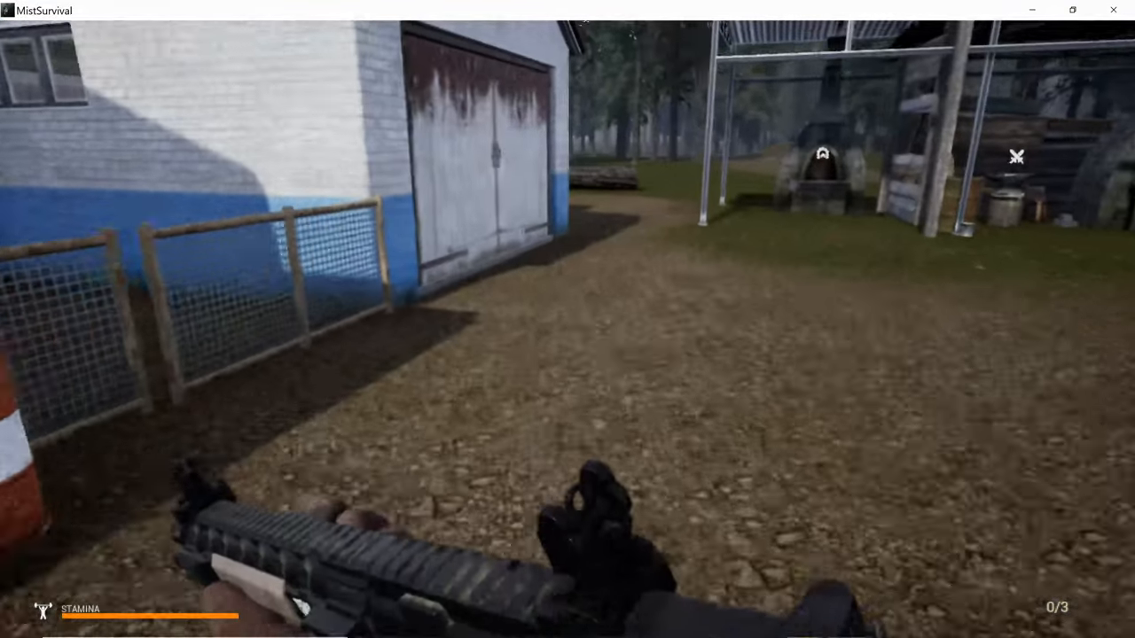
pyautogui.press('w')
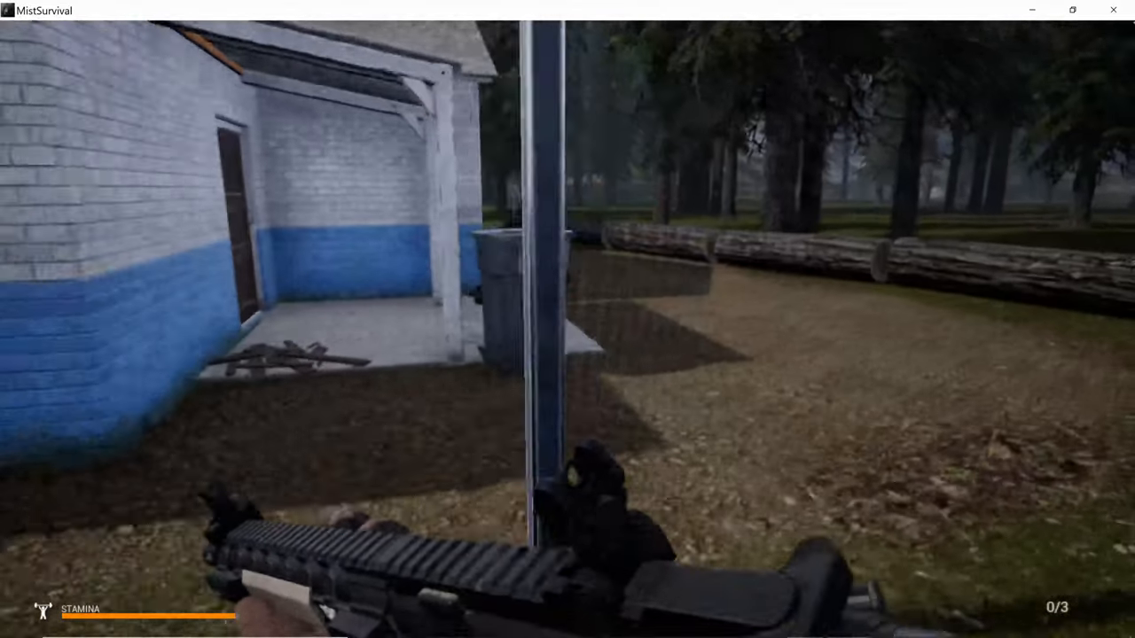
pyautogui.press('w')
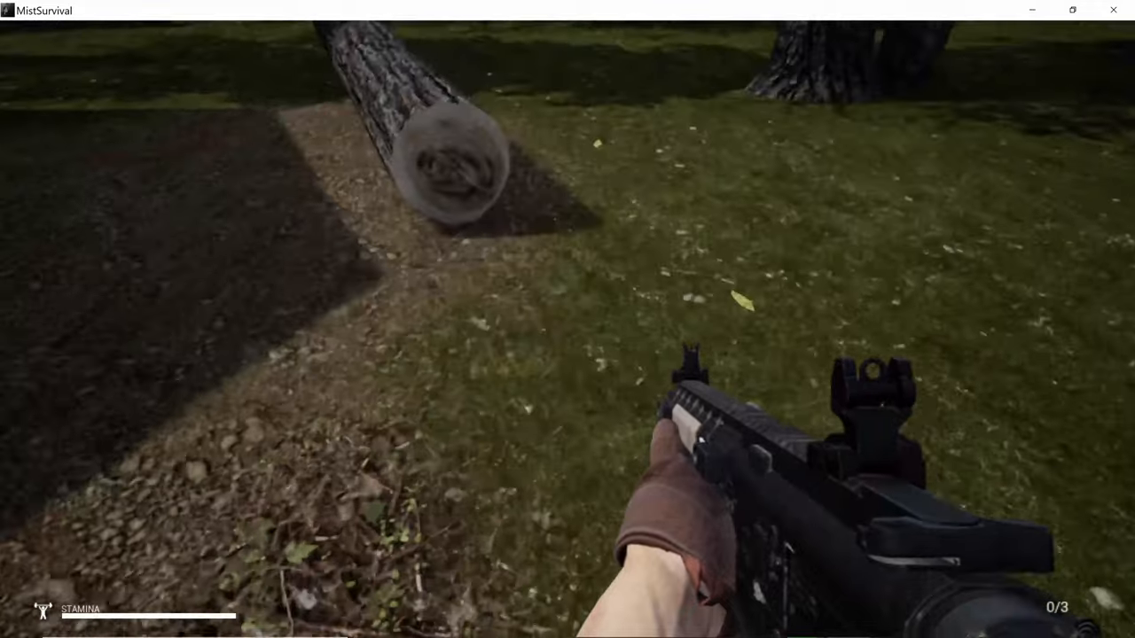
pyautogui.press('w')
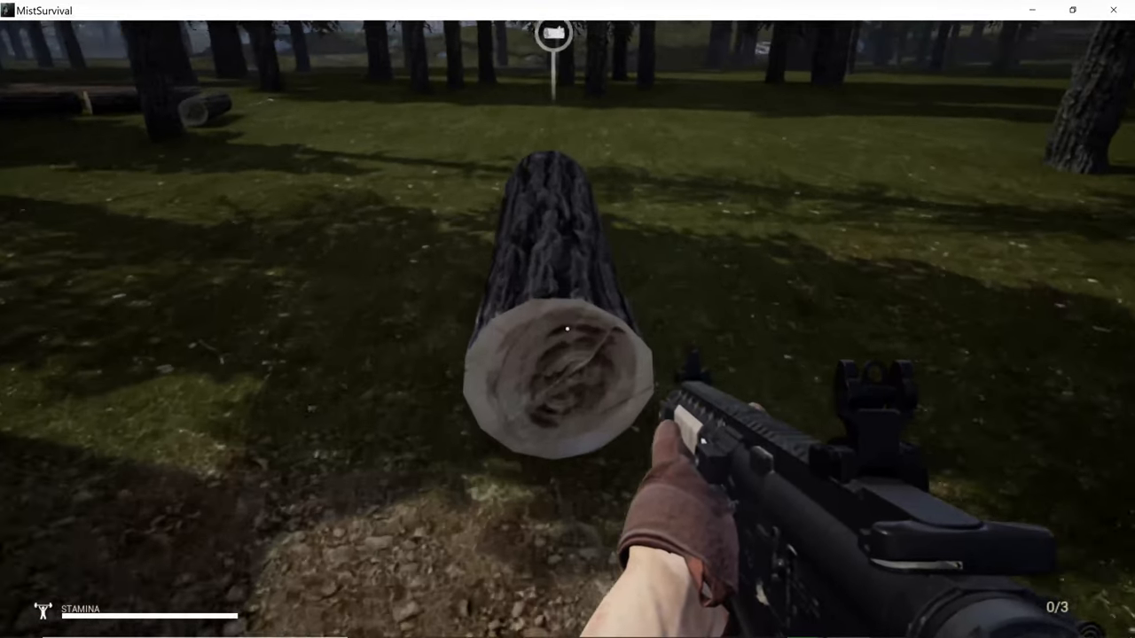
# Step: Follow the house wall past the porch into the forest clearing up to Scott
pyautogui.hotkey('shift', 'w')
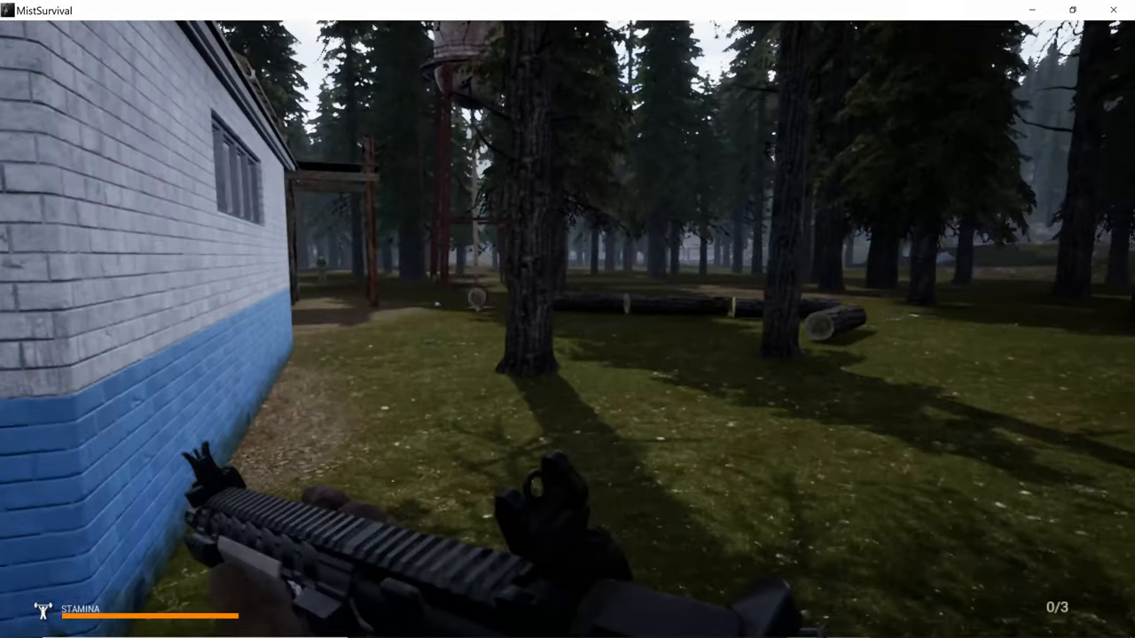
pyautogui.press('w')
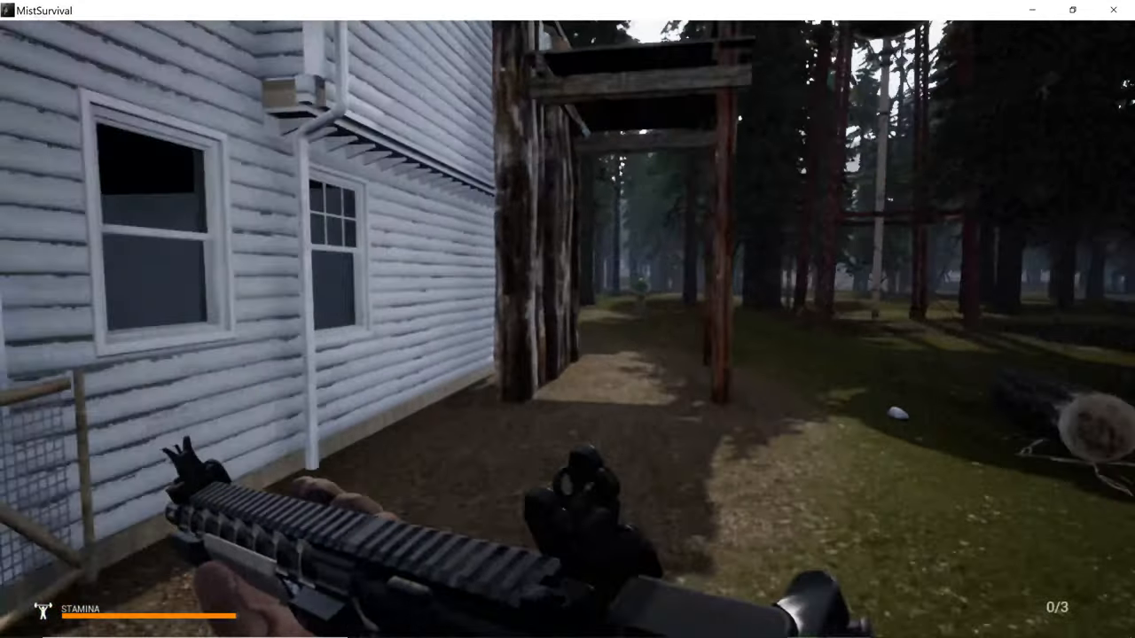
pyautogui.press('w')
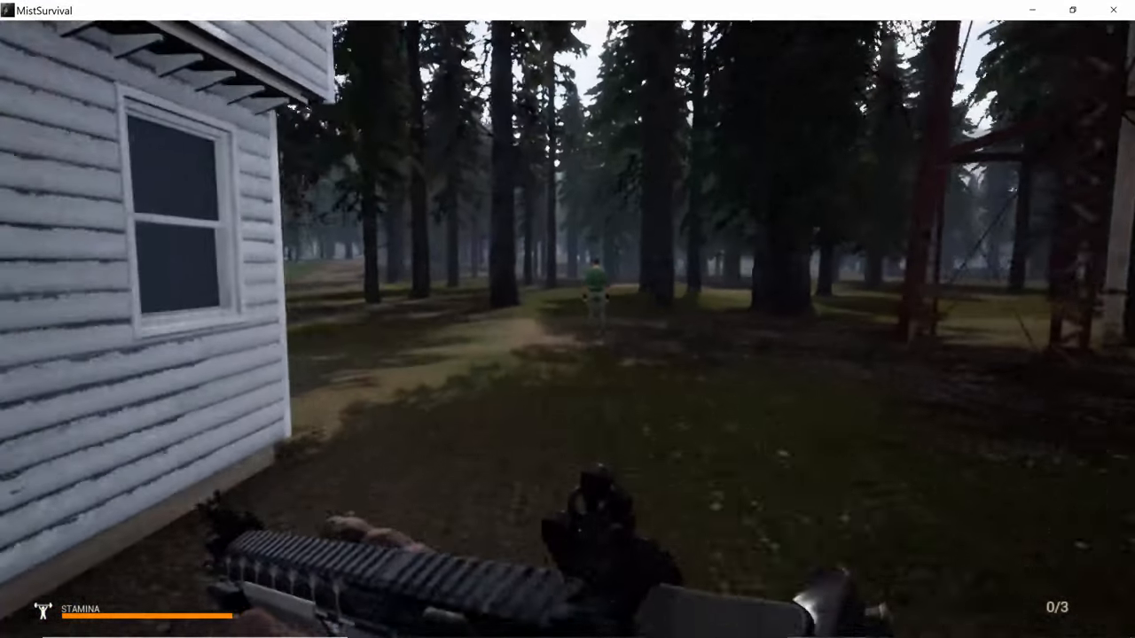
pyautogui.press('w')
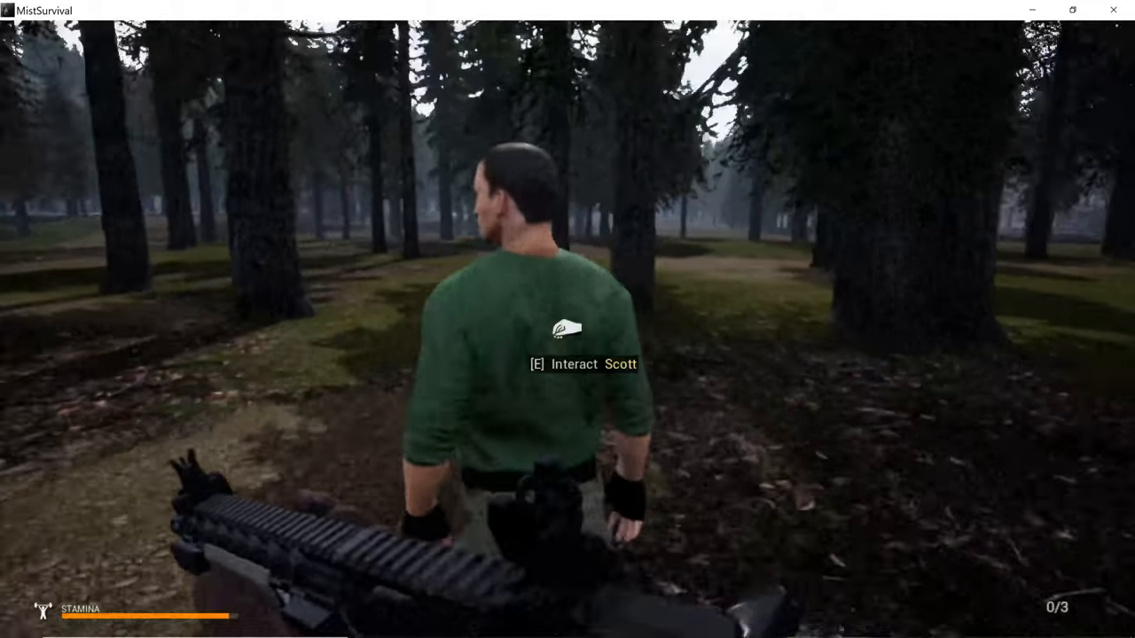
# Step: Assign Scott the Cut down trees job for three hours and confirm the task
pyautogui.press('e')
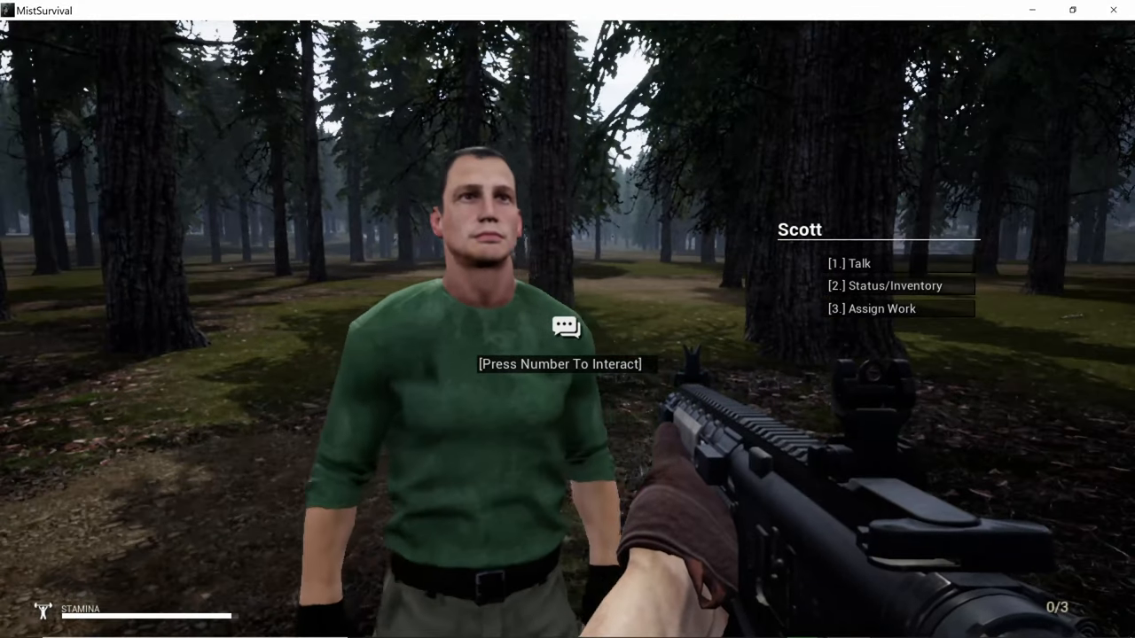
pyautogui.press('3')
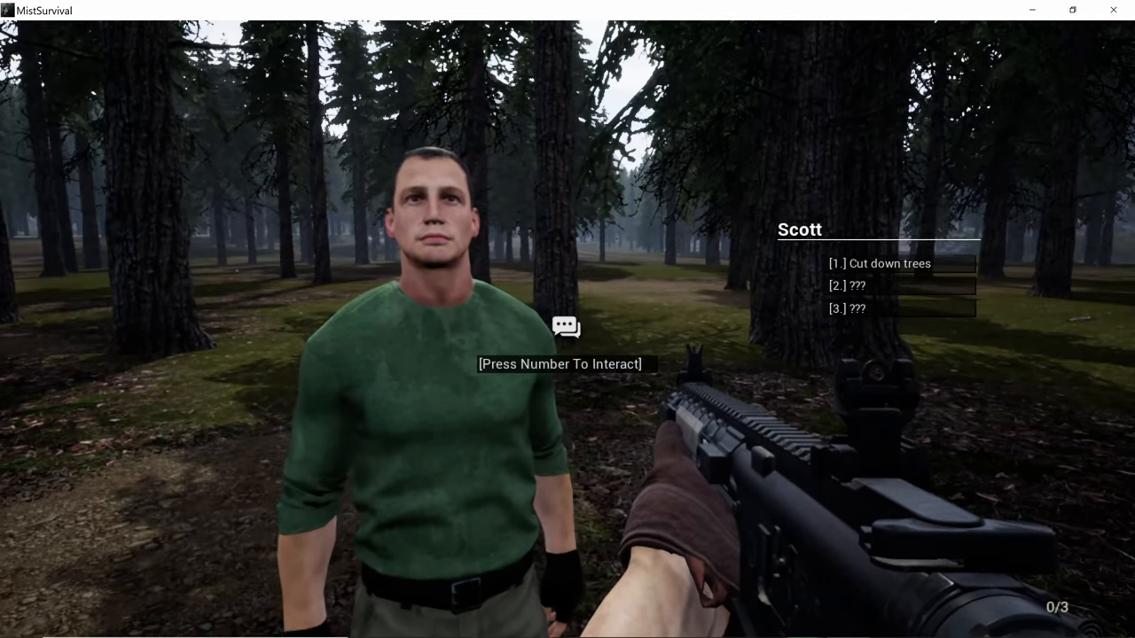
pyautogui.press('1')
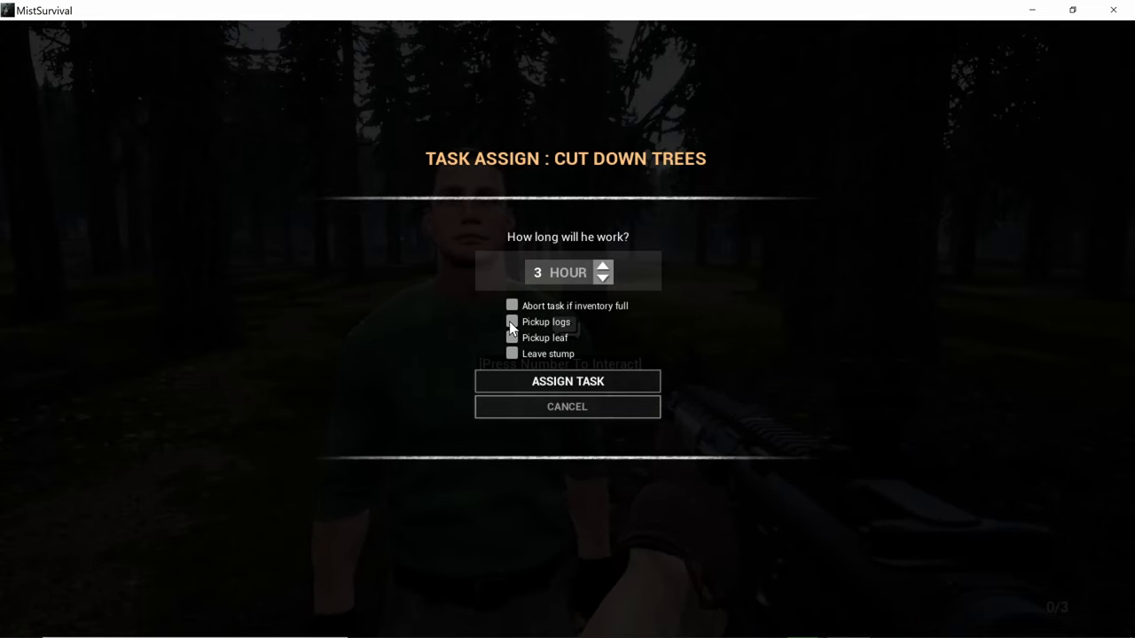
pyautogui.click(557, 381)
# Step: Run back across the yard, through the front door and past the stairs to the workbench
pyautogui.press('w')
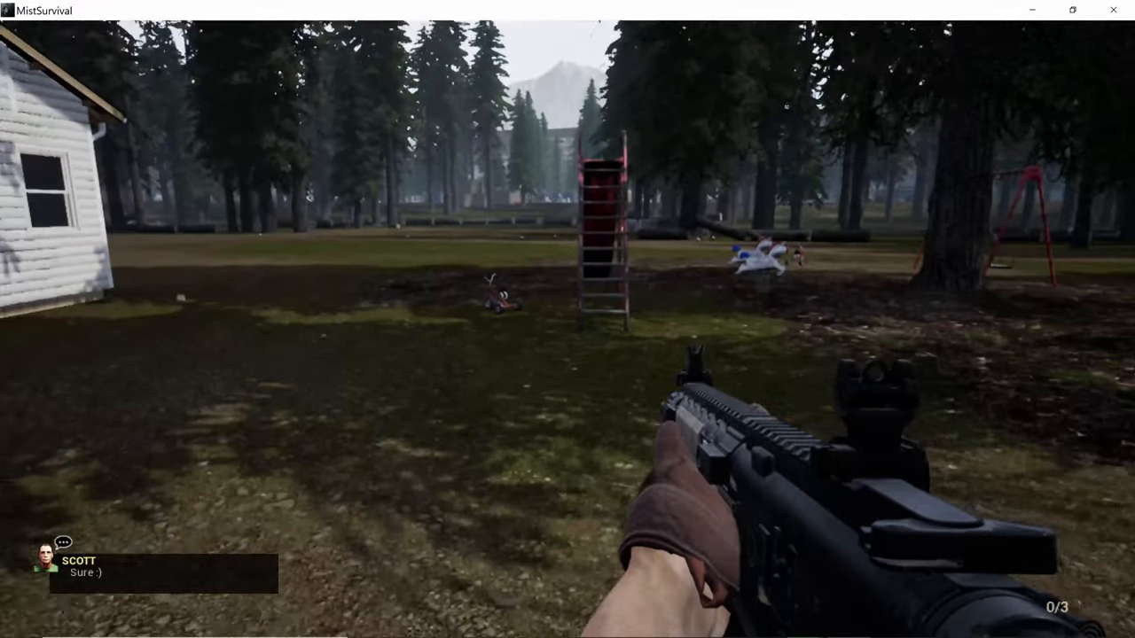
pyautogui.hotkey('shift', 'w')
pyautogui.press('w')
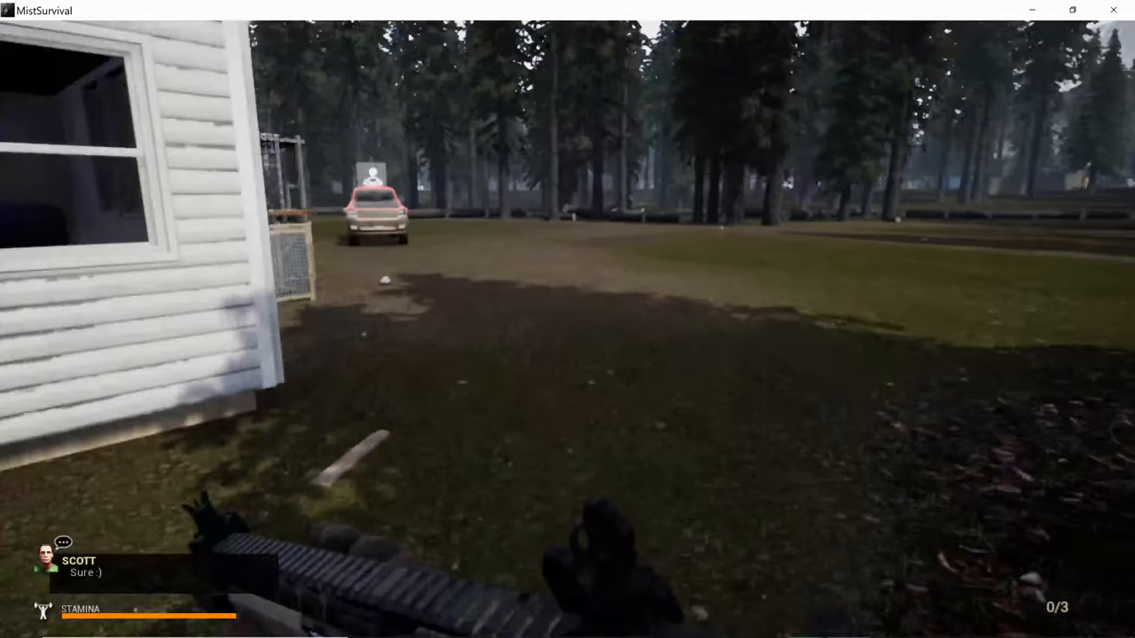
pyautogui.press('w')
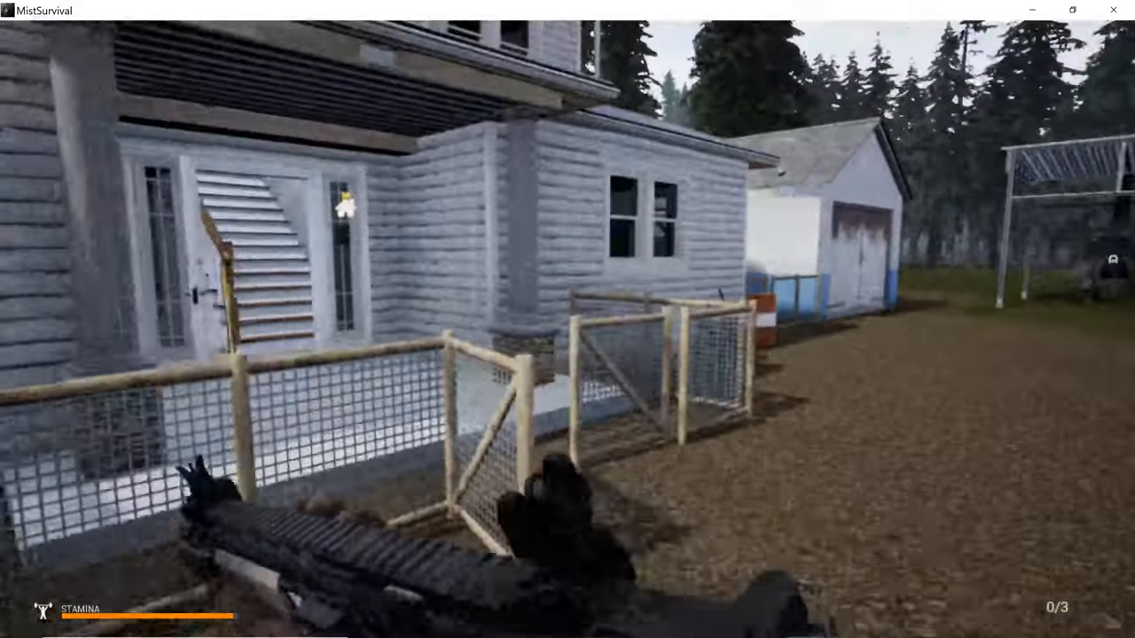
pyautogui.press('w')
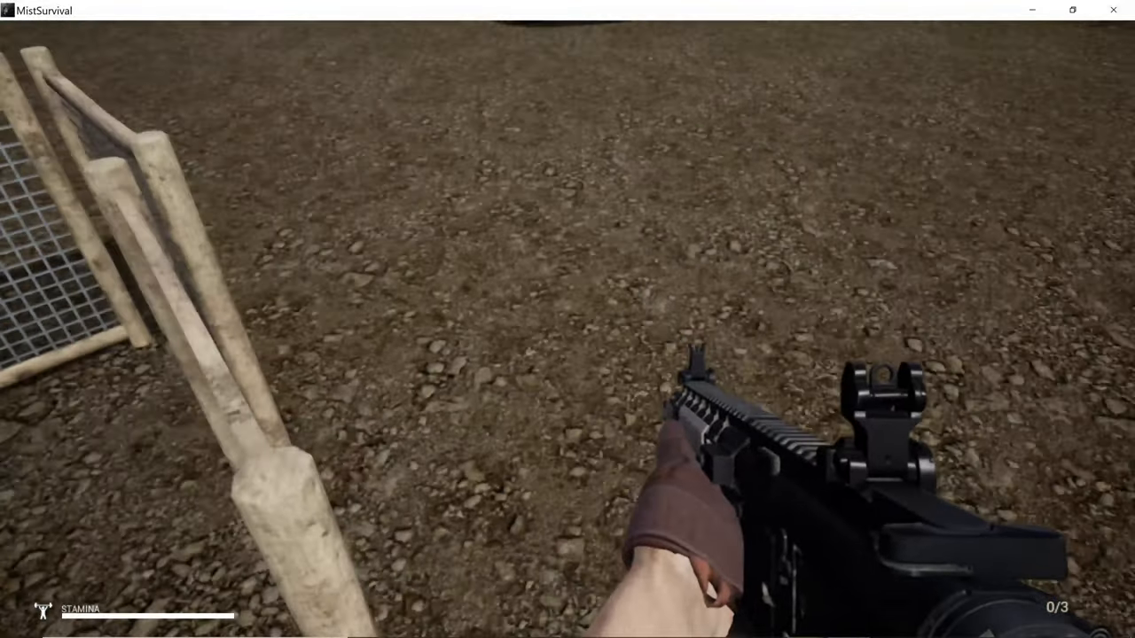
pyautogui.press('w')
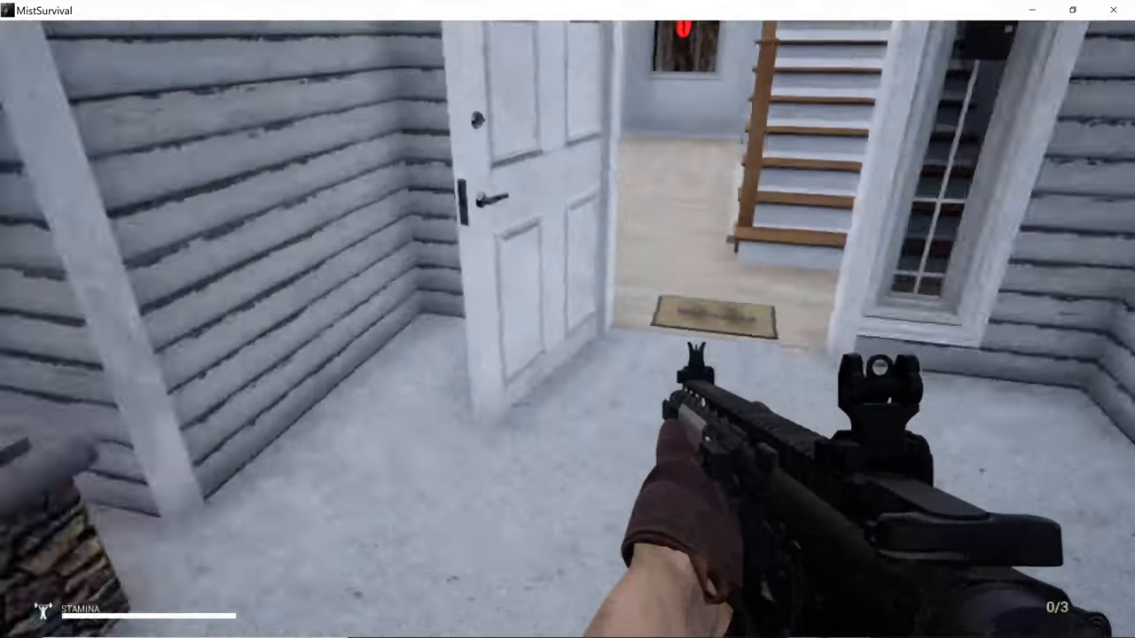
pyautogui.press('w')
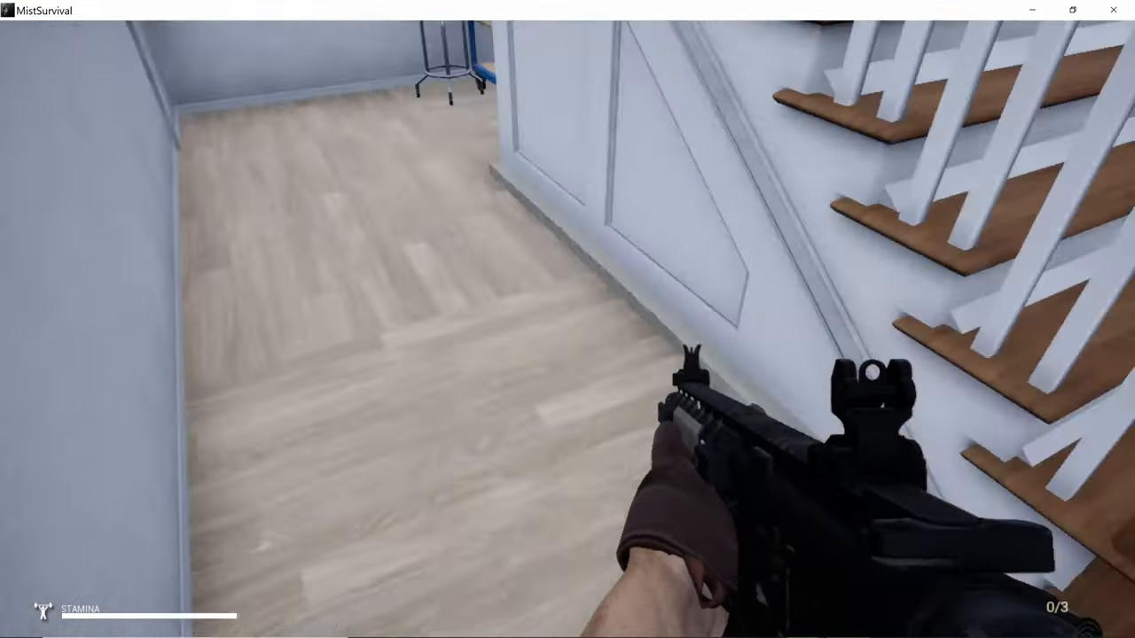
pyautogui.press('w')
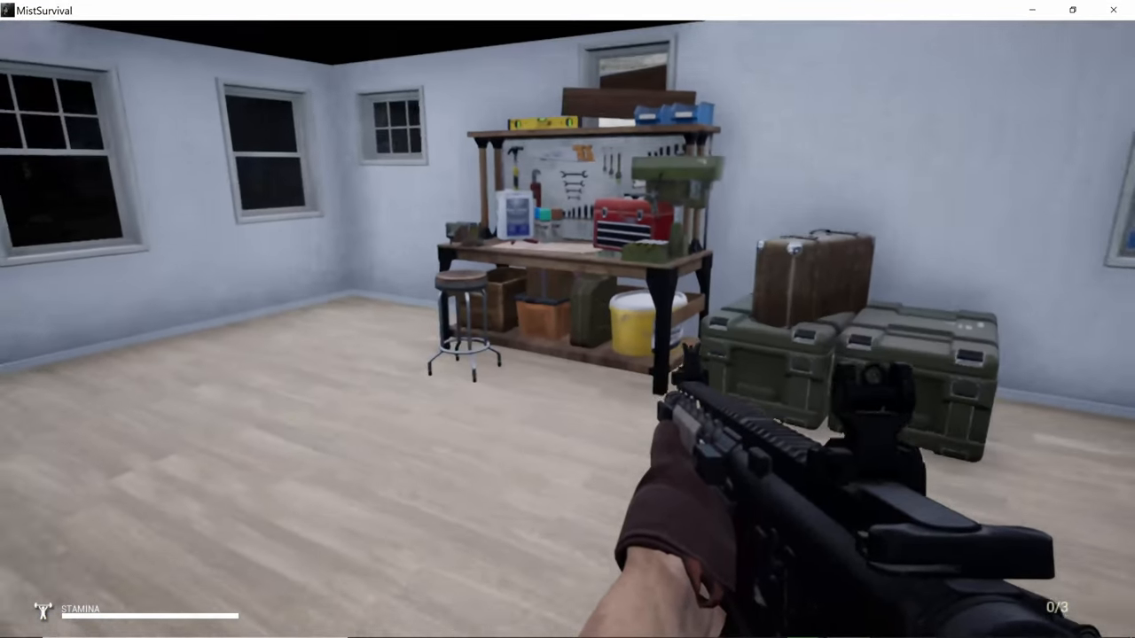
pyautogui.press('e')
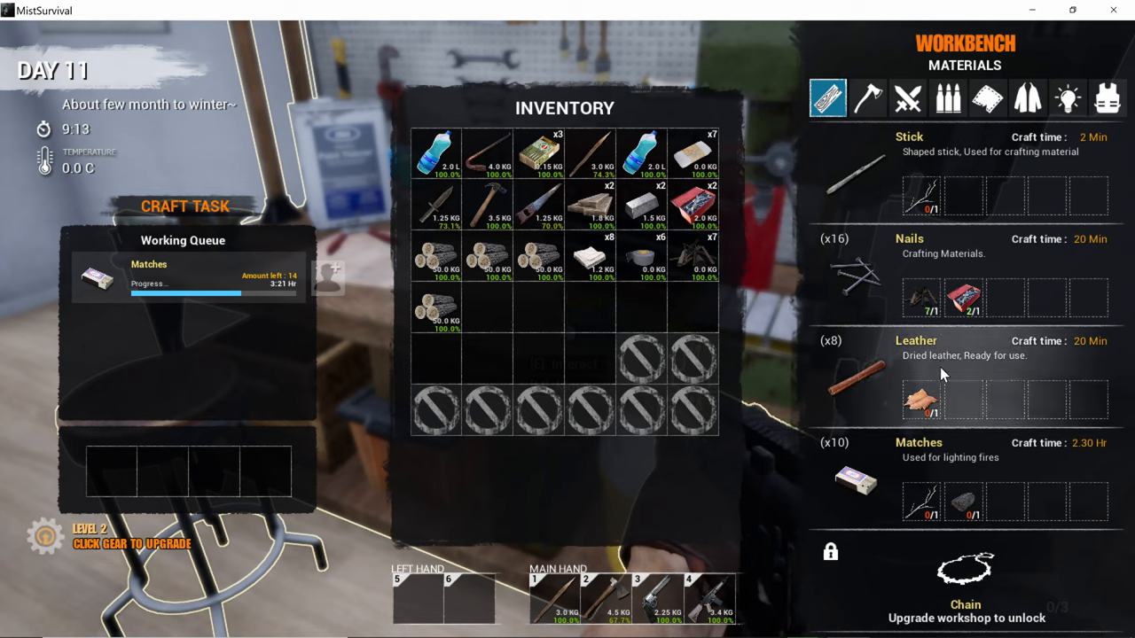
pyautogui.click(877, 105)
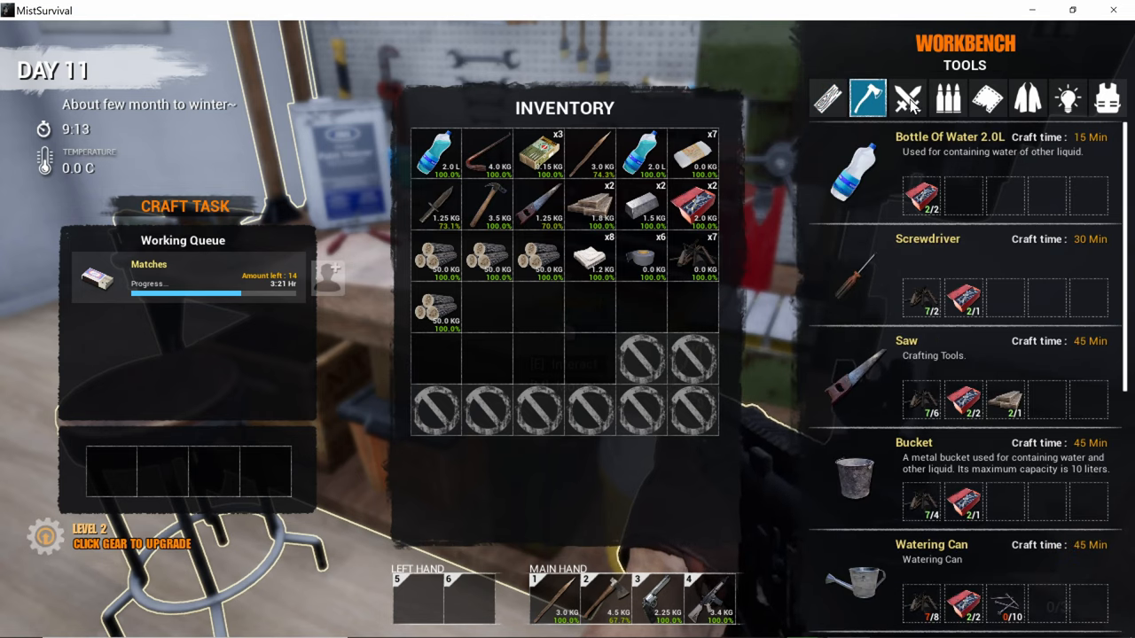
pyautogui.click(916, 108)
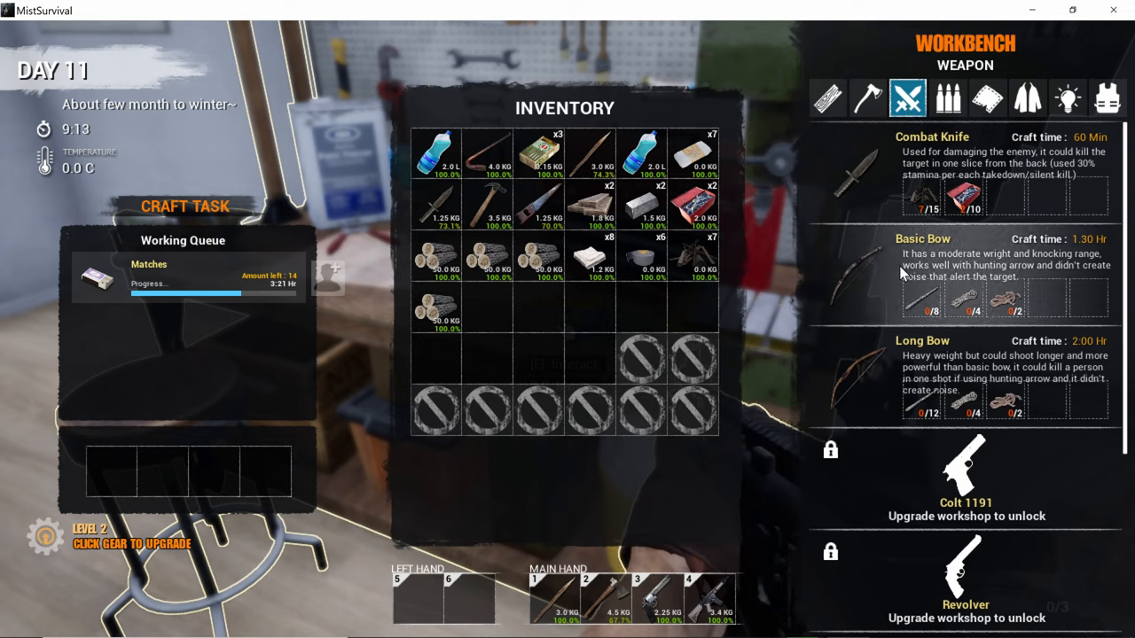
pyautogui.press('Escape')
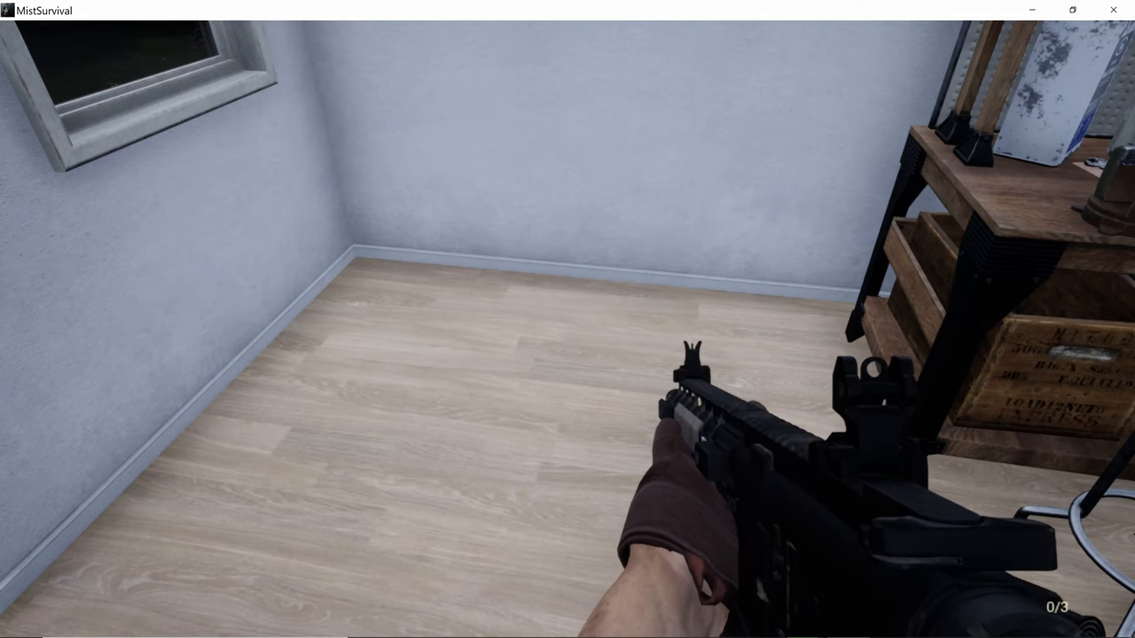
pyautogui.press('b')
pyautogui.click(111, 102)
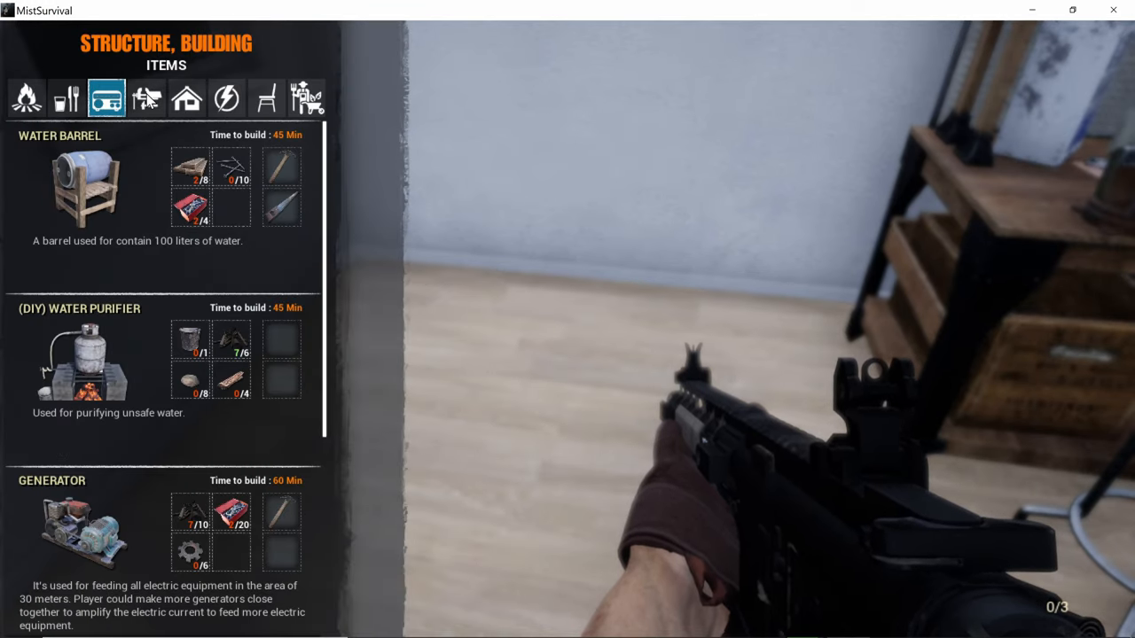
pyautogui.click(147, 100)
pyautogui.scroll(-2, 139, 473)
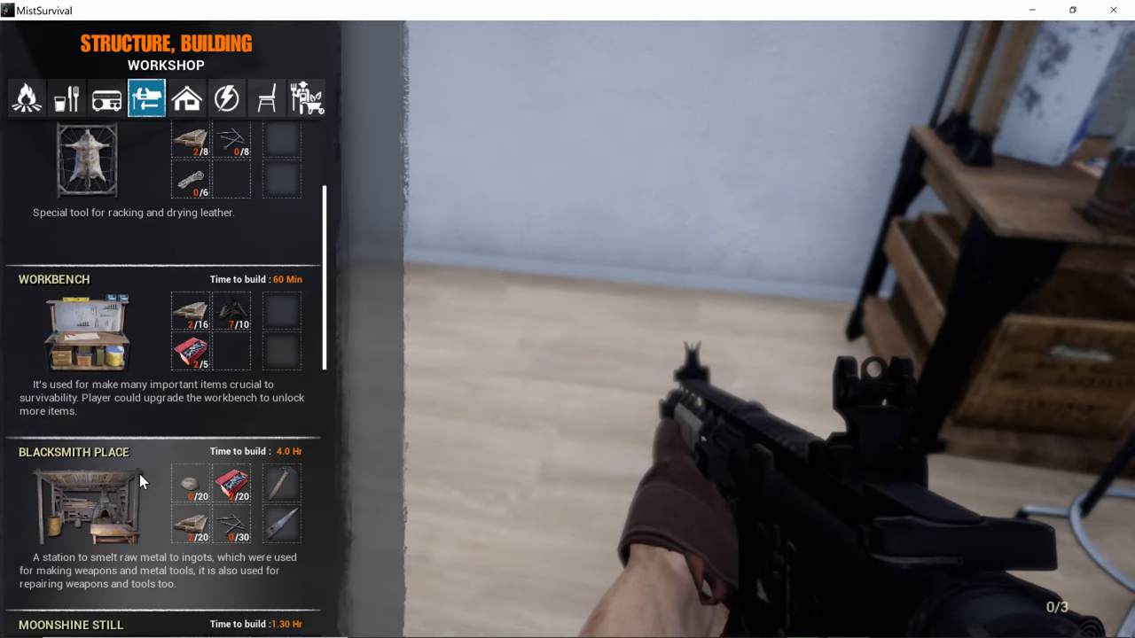
pyautogui.scroll(-1, 139, 474)
pyautogui.scroll(-1, 136, 476)
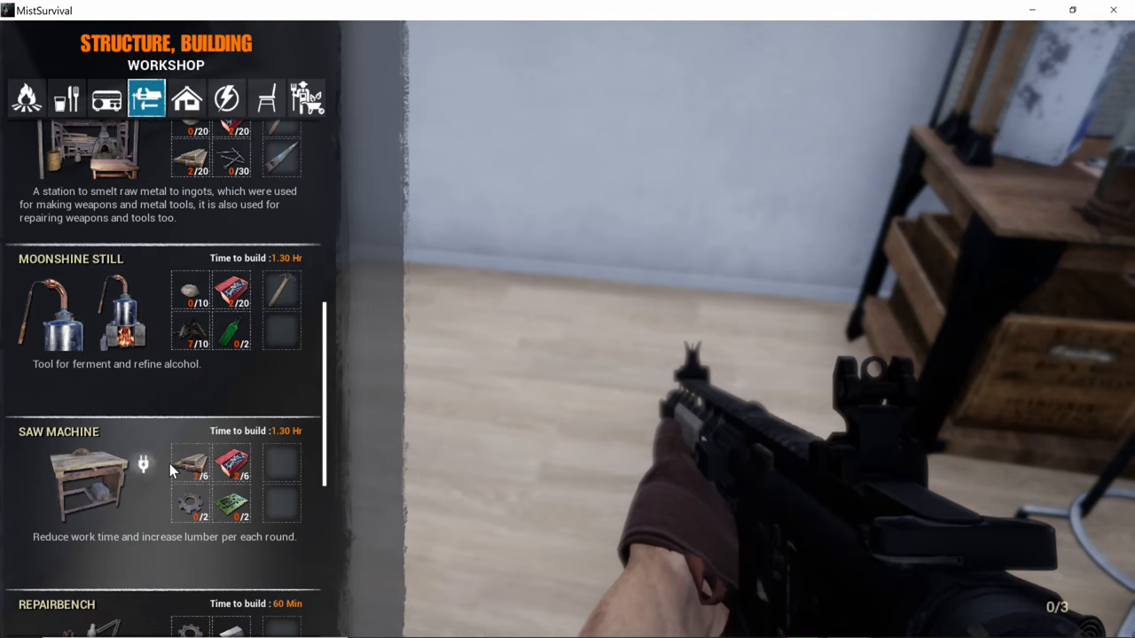
pyautogui.scroll(-1, 136, 458)
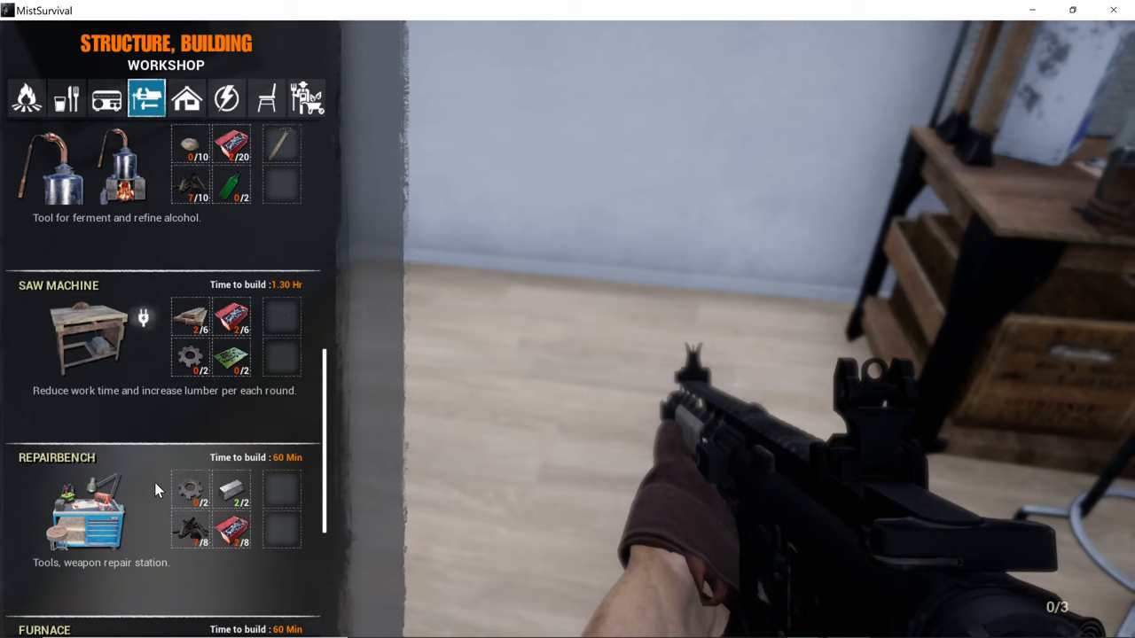
pyautogui.scroll(-1, 154, 482)
pyautogui.scroll(-1, 163, 509)
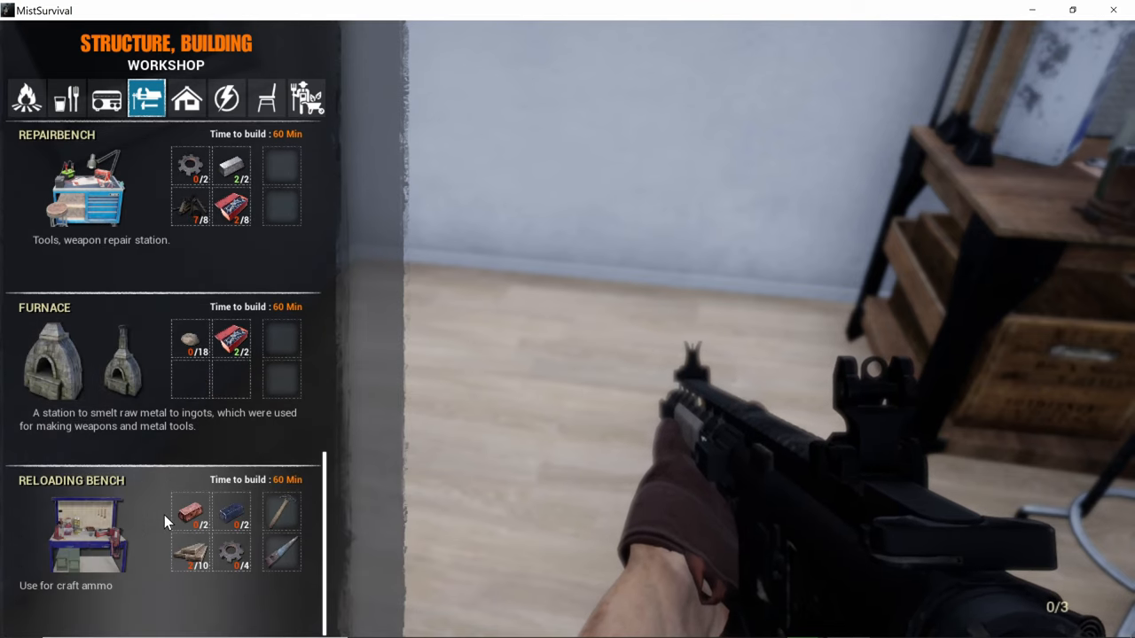
pyautogui.press('Escape')
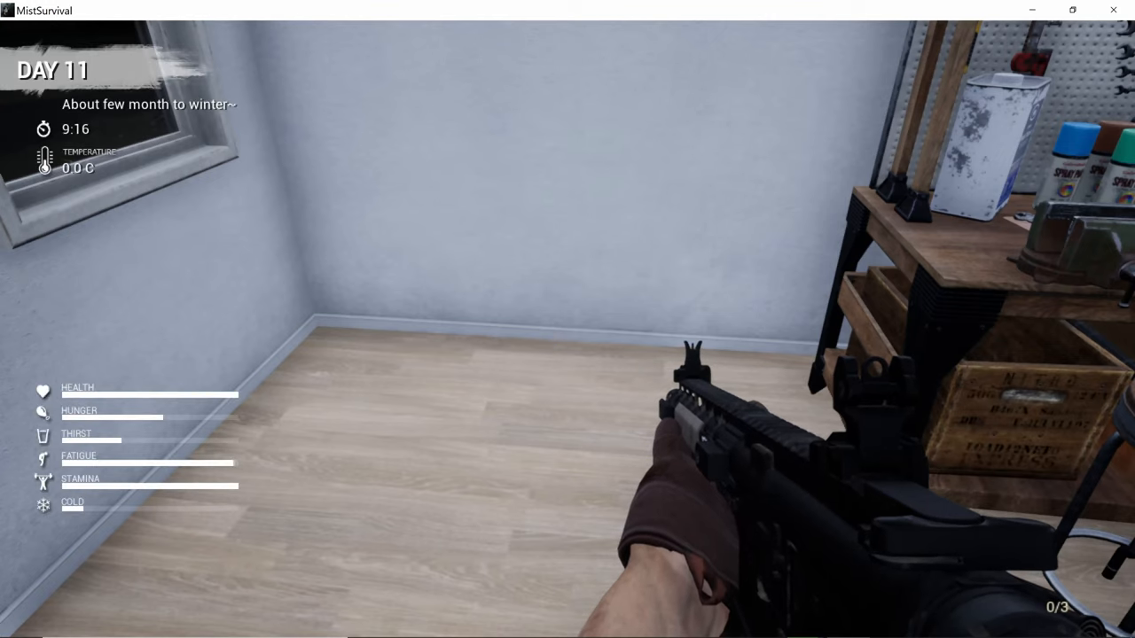
# Step: In Basic Craft Materials, craft Wood with Amount 8 via Craft Your Self, then close the inventory
pyautogui.press('Tab')
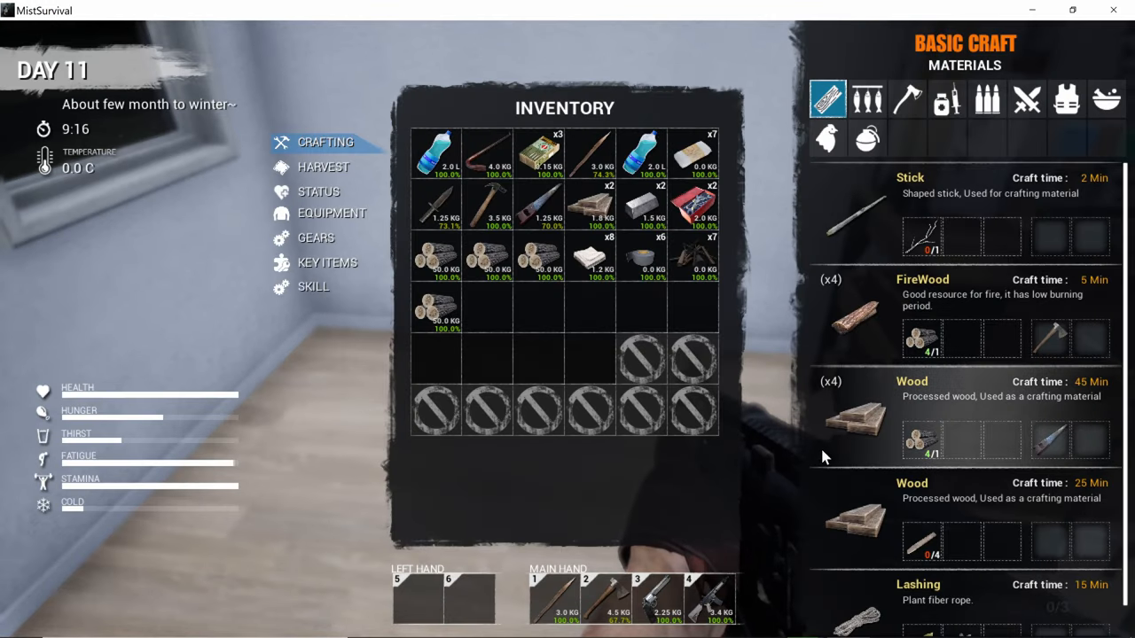
pyautogui.click(845, 430)
pyautogui.click(637, 342)
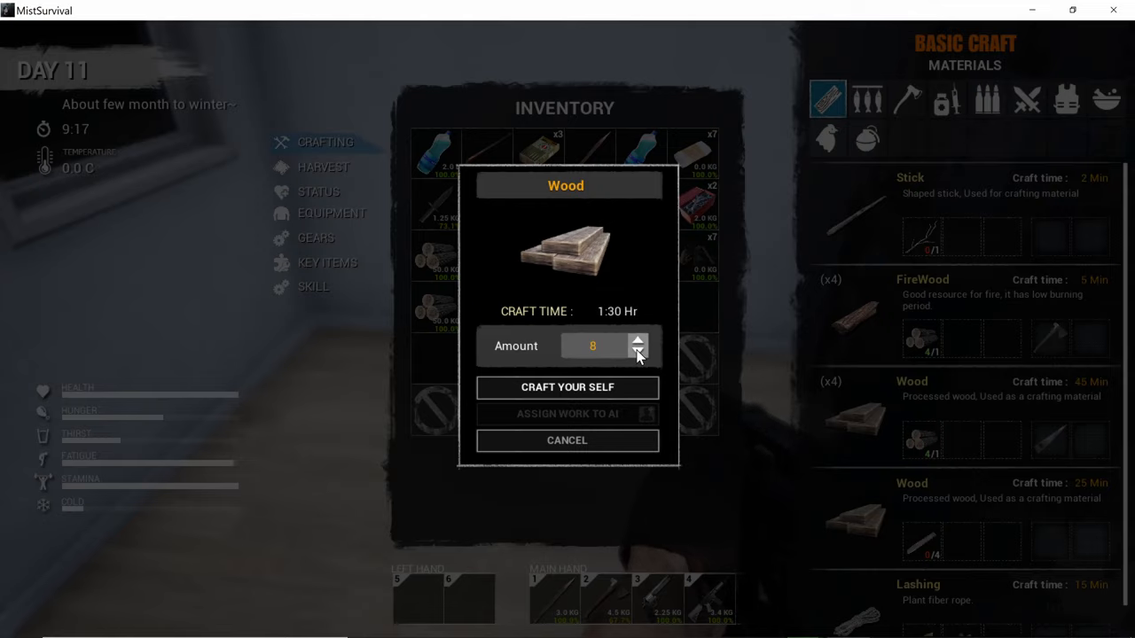
pyautogui.click(597, 388)
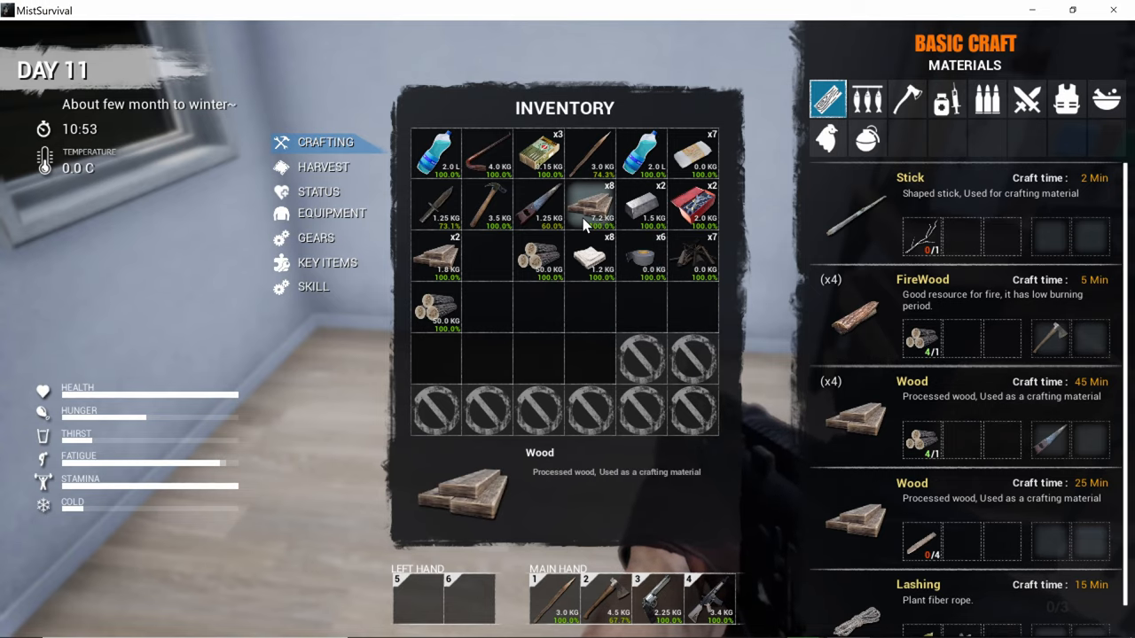
pyautogui.press('Tab')
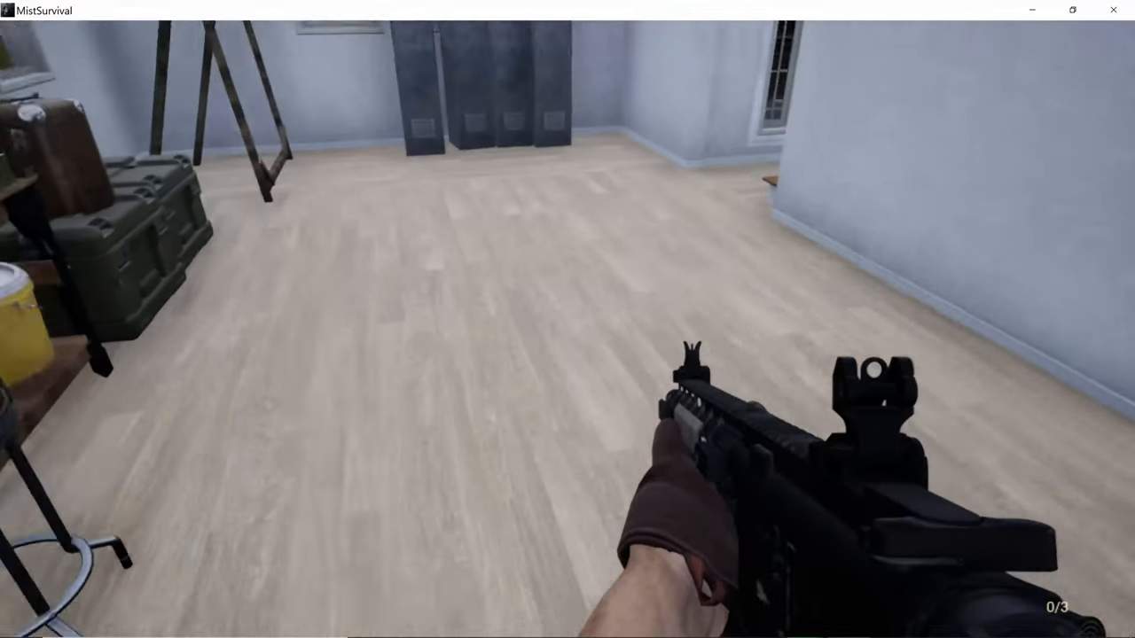
# Step: Open the repair bench, close it with nothing placed, and return to the hallway
pyautogui.press('w')
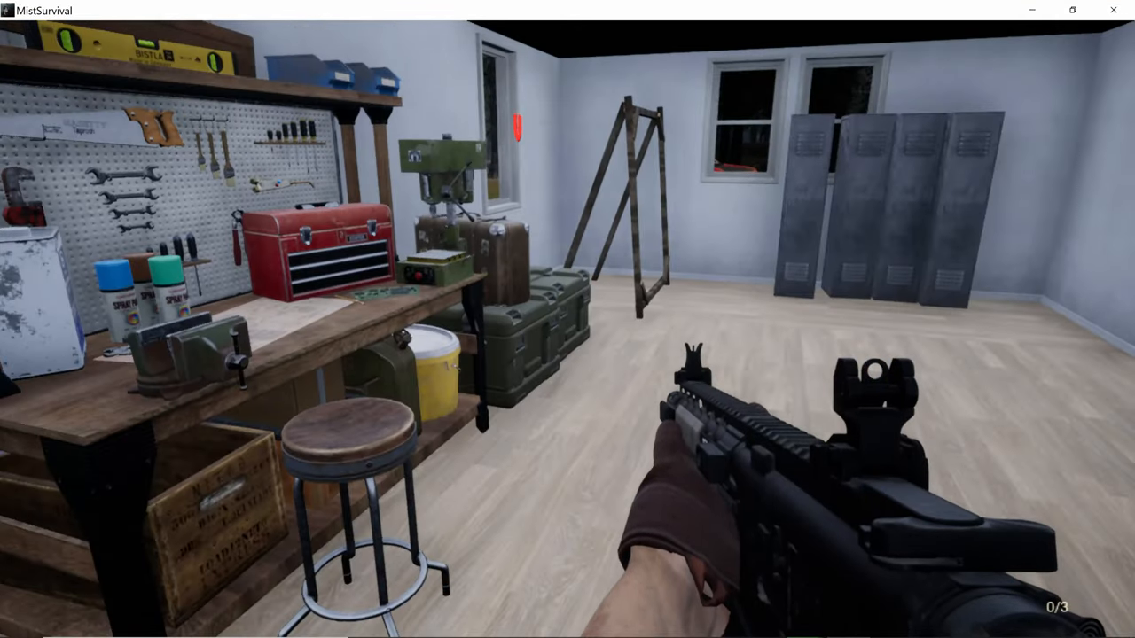
pyautogui.hotkey('shift', 'w')
pyautogui.press('w')
pyautogui.press('e')
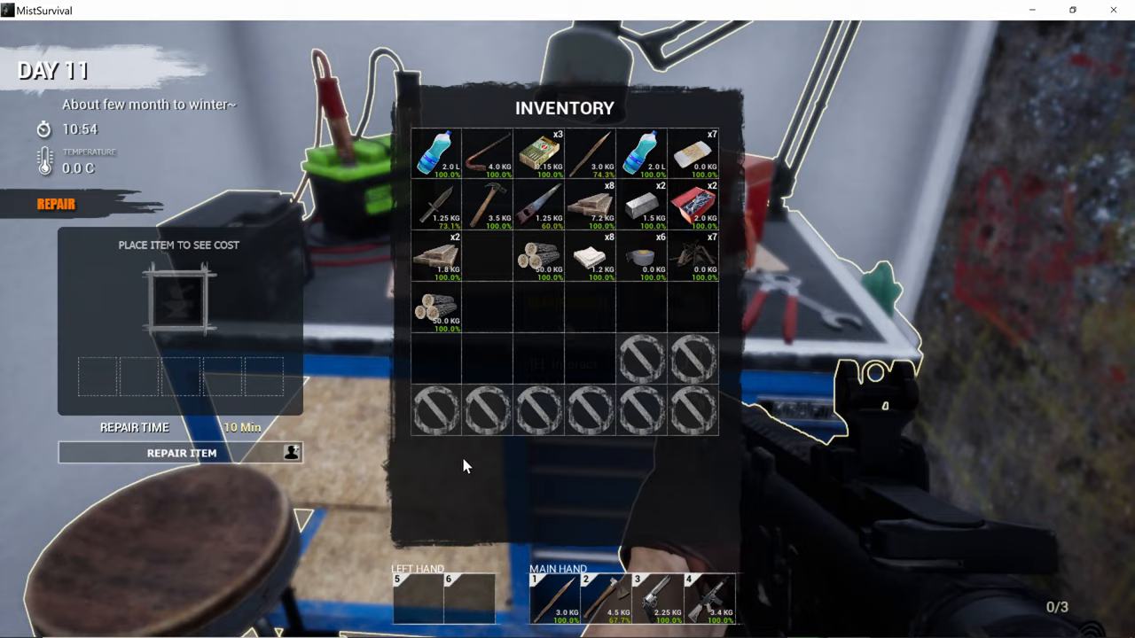
pyautogui.press('Escape')
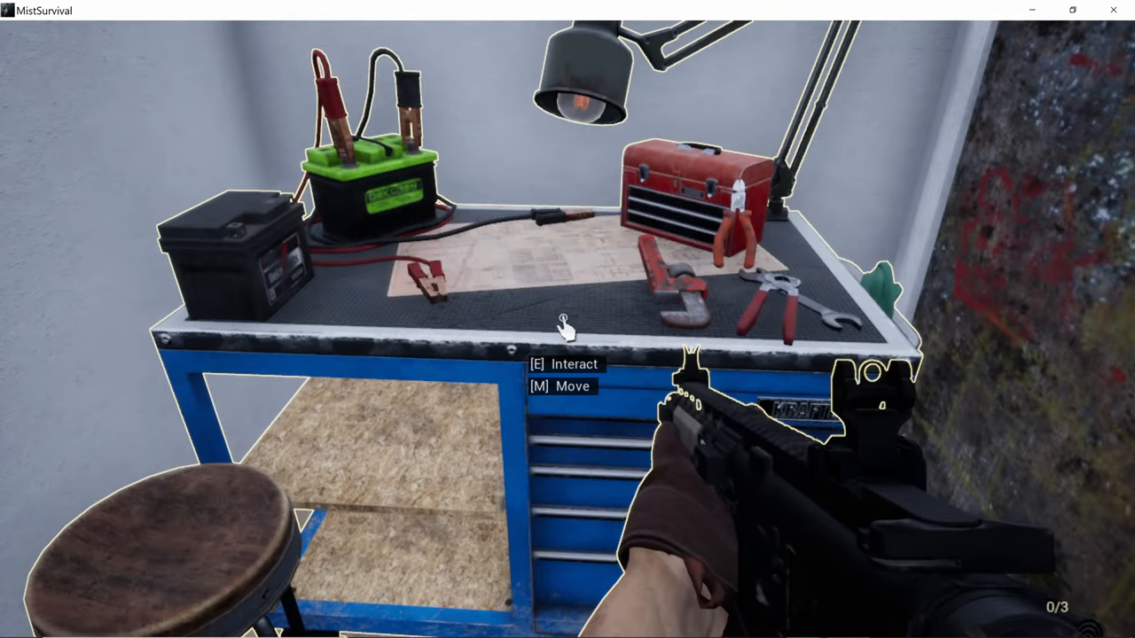
pyautogui.press('w')
# Step: Run upstairs and Start Build on the Wooden Bed blueprint, then head back to the staircase
pyautogui.hotkey('shift', 'w')
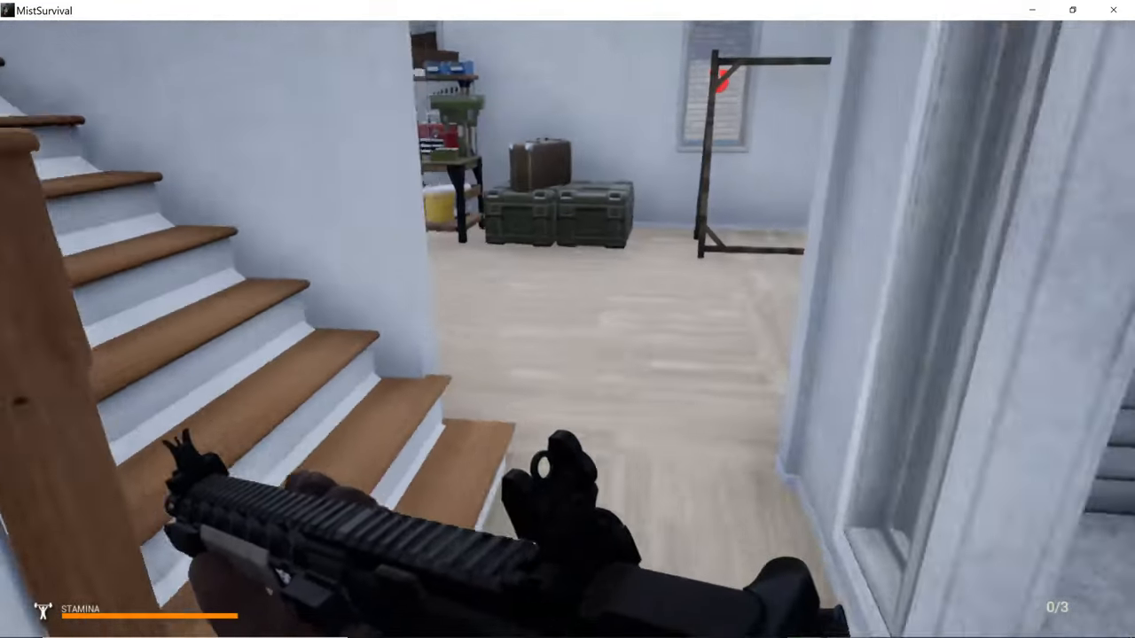
pyautogui.press('w')
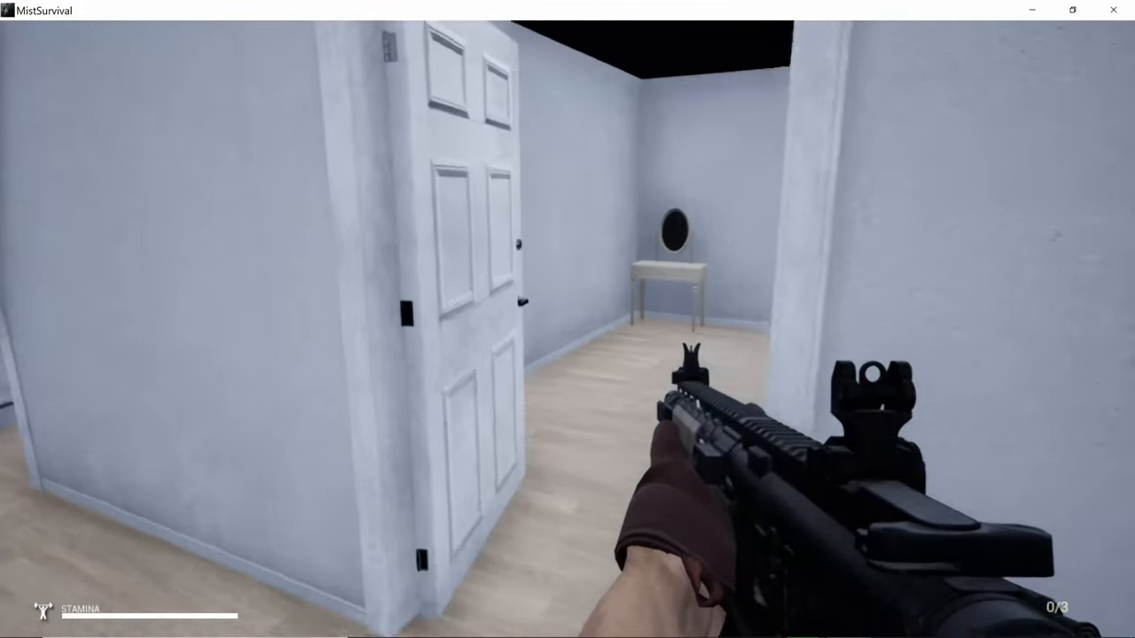
pyautogui.press('w')
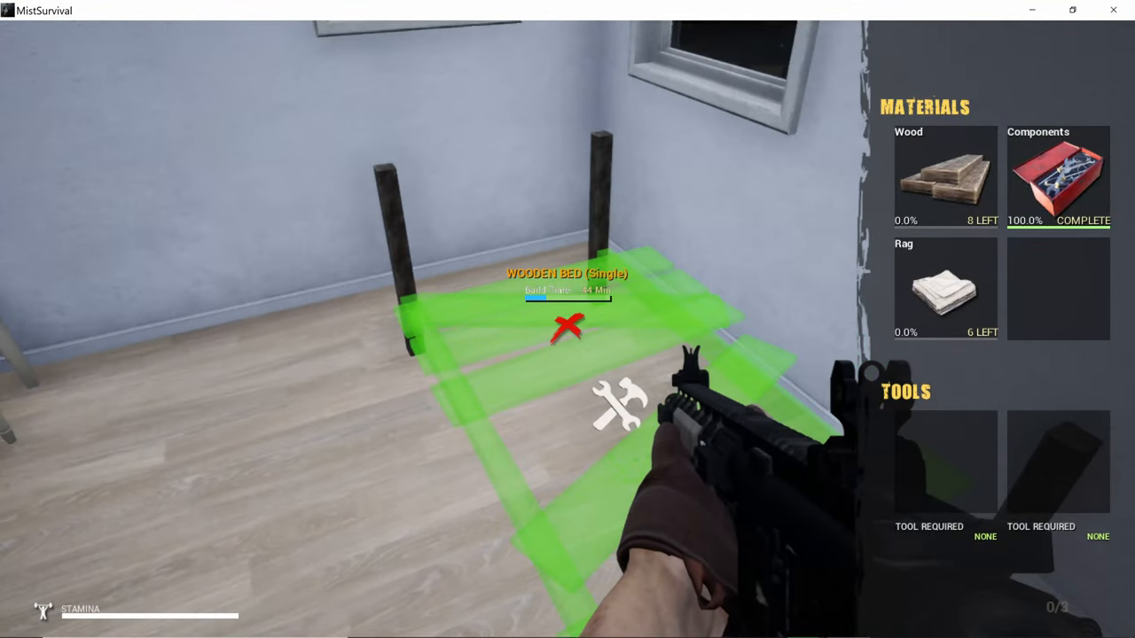
pyautogui.press('s')
pyautogui.press('e')
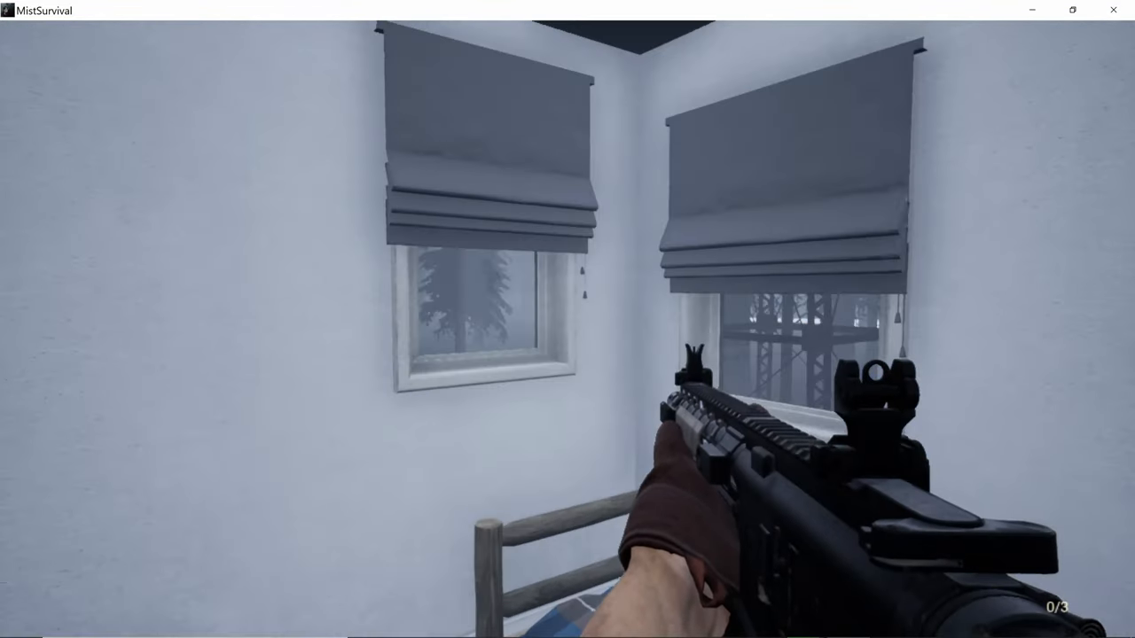
pyautogui.press('w')
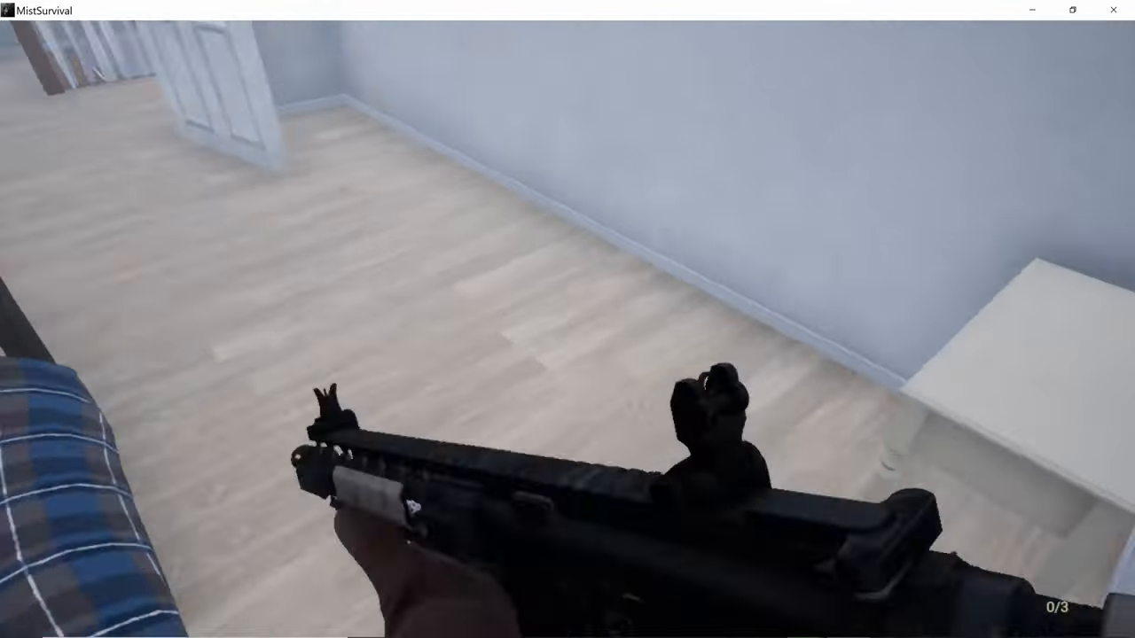
pyautogui.hotkey('shift', 'w')
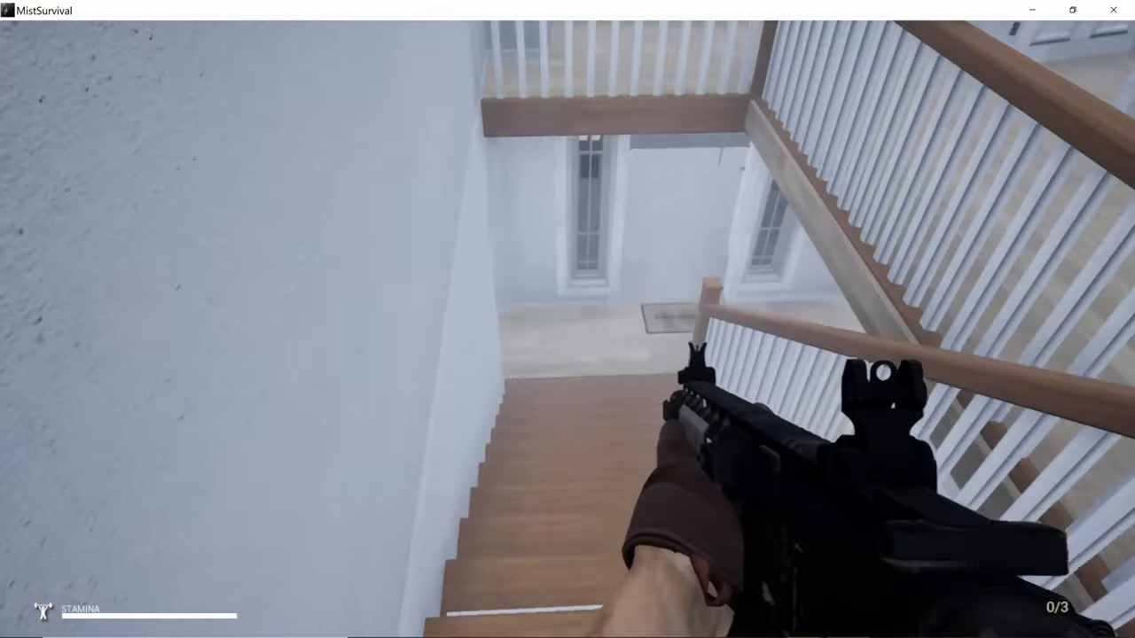
# Step: Go out onto the porch into the fenced yard and reload the rifle
pyautogui.press('w')
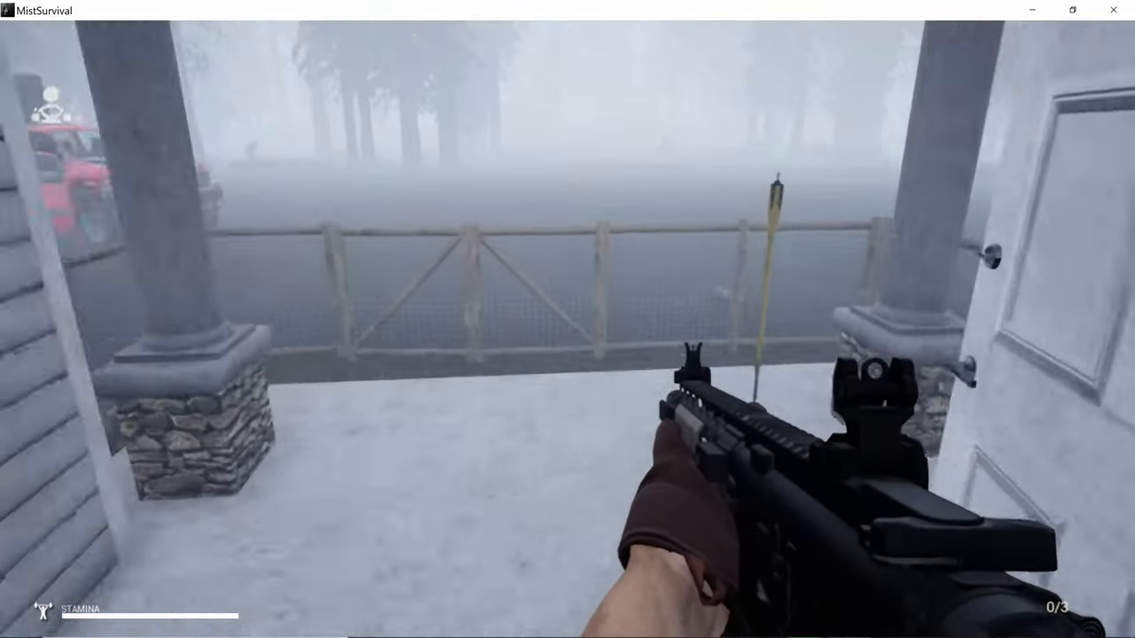
pyautogui.press('w')
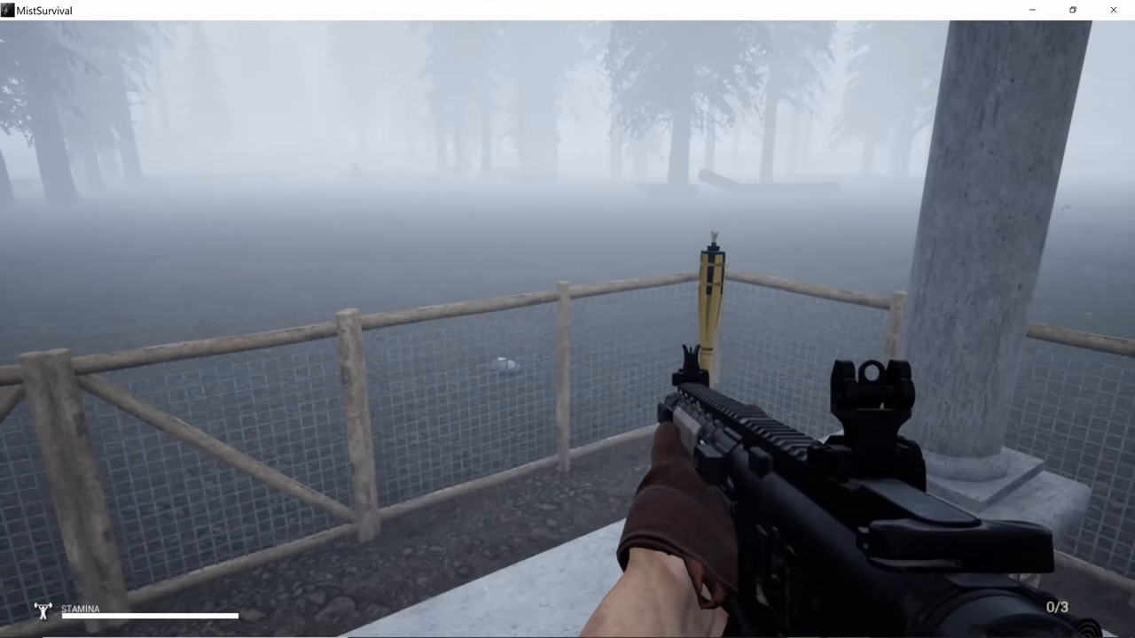
pyautogui.press('w')
pyautogui.press('w')
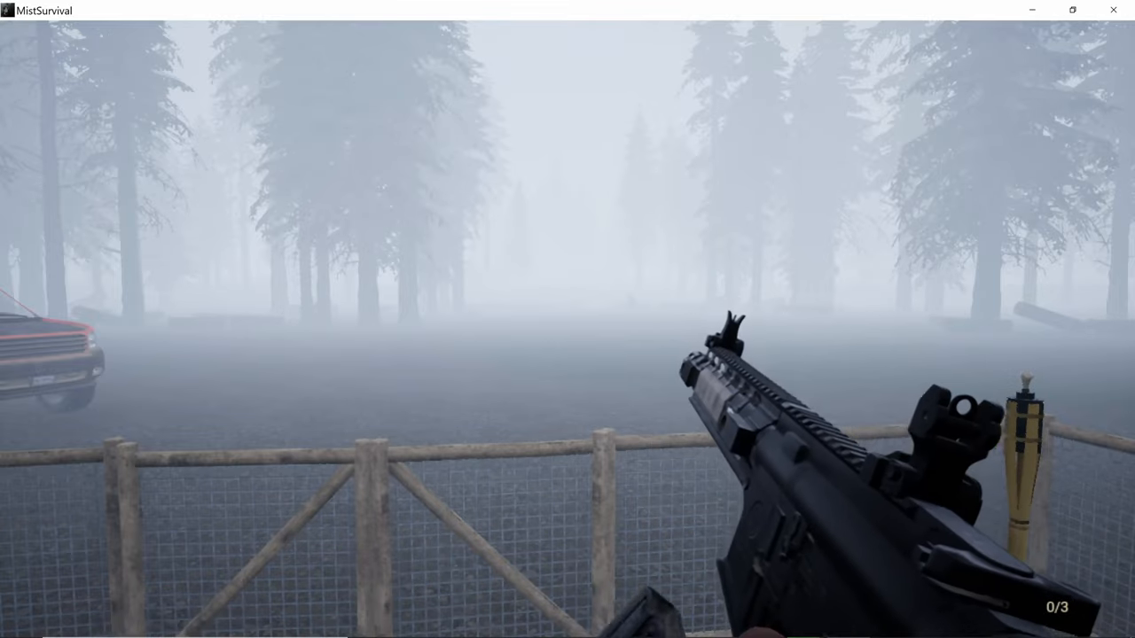
pyautogui.press('w')
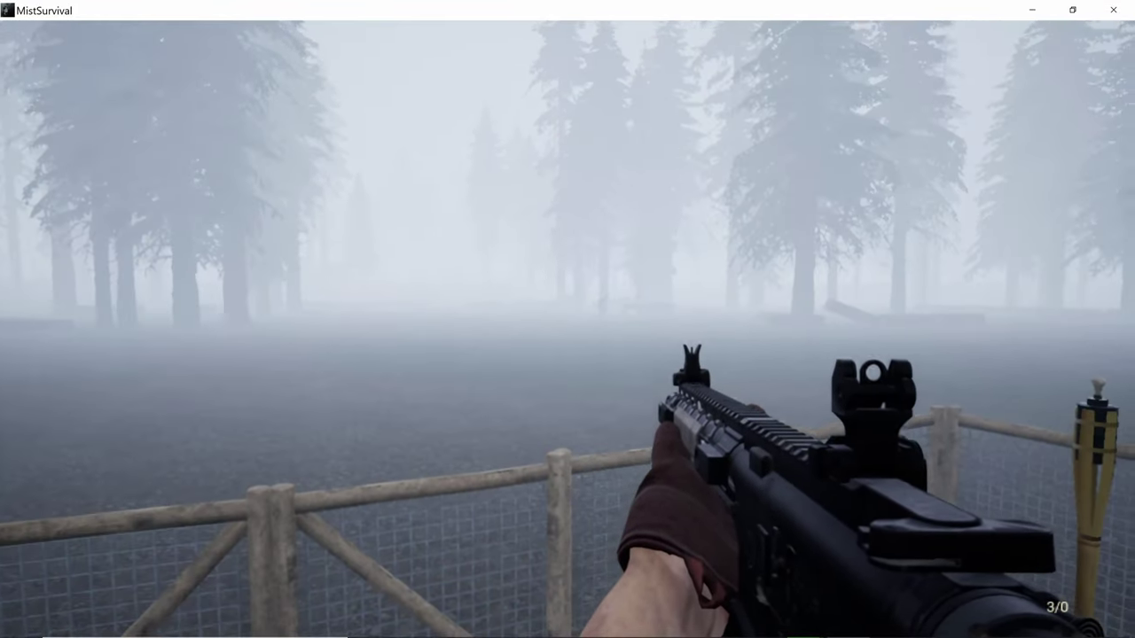
# Step: Aim down the sights and empty the rifle into the zombies in the mist
pyautogui.rightClick(567, 319)
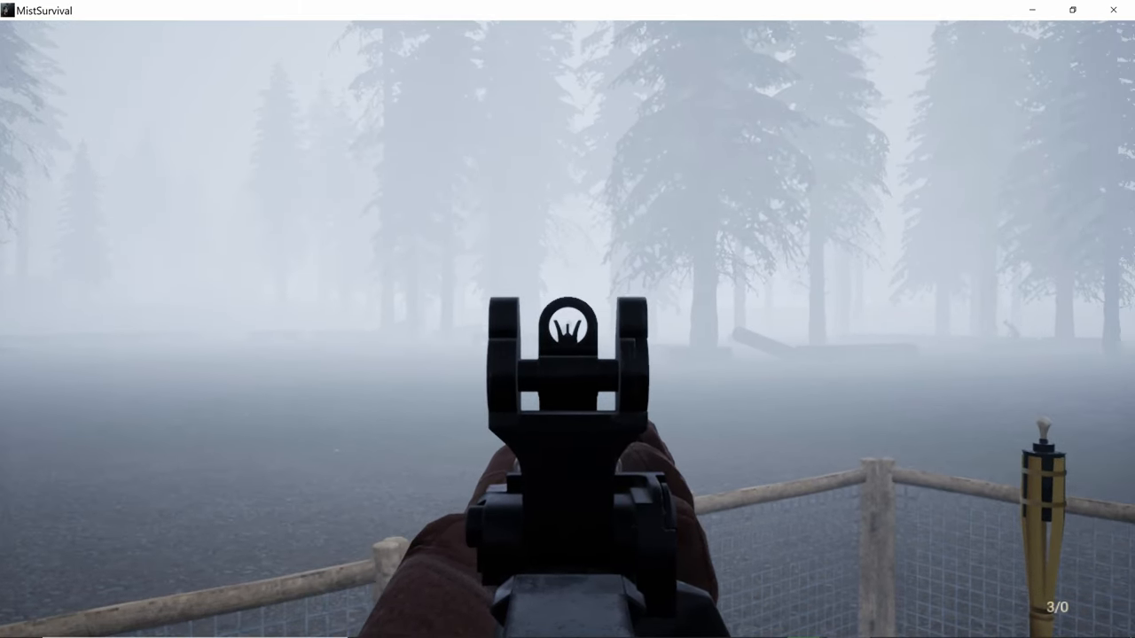
pyautogui.click(567, 319)
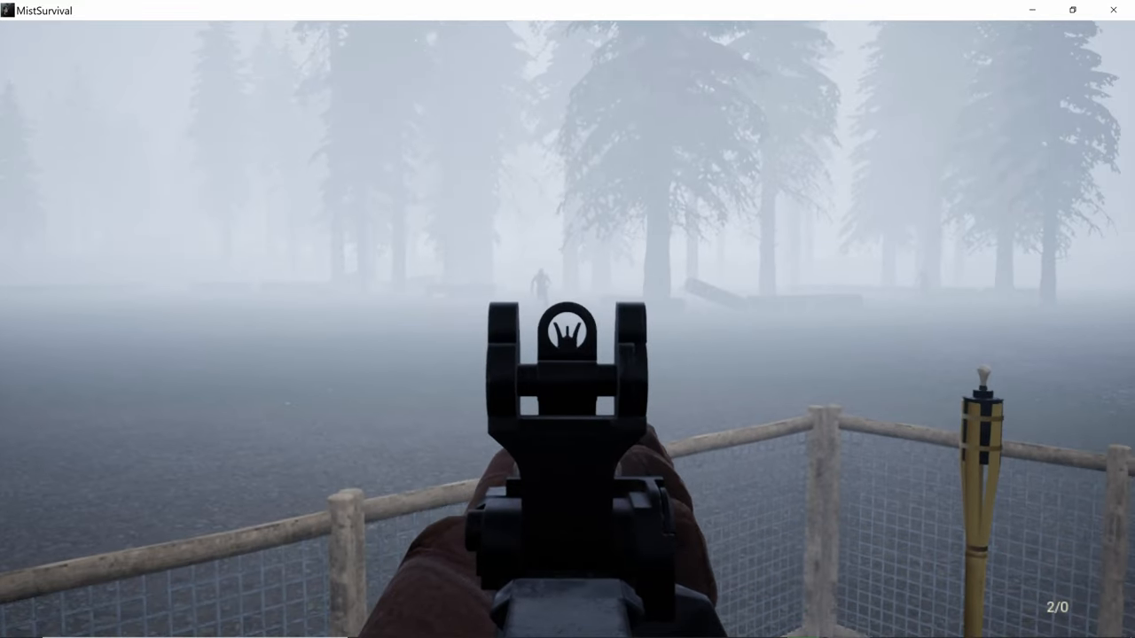
pyautogui.click(567, 319)
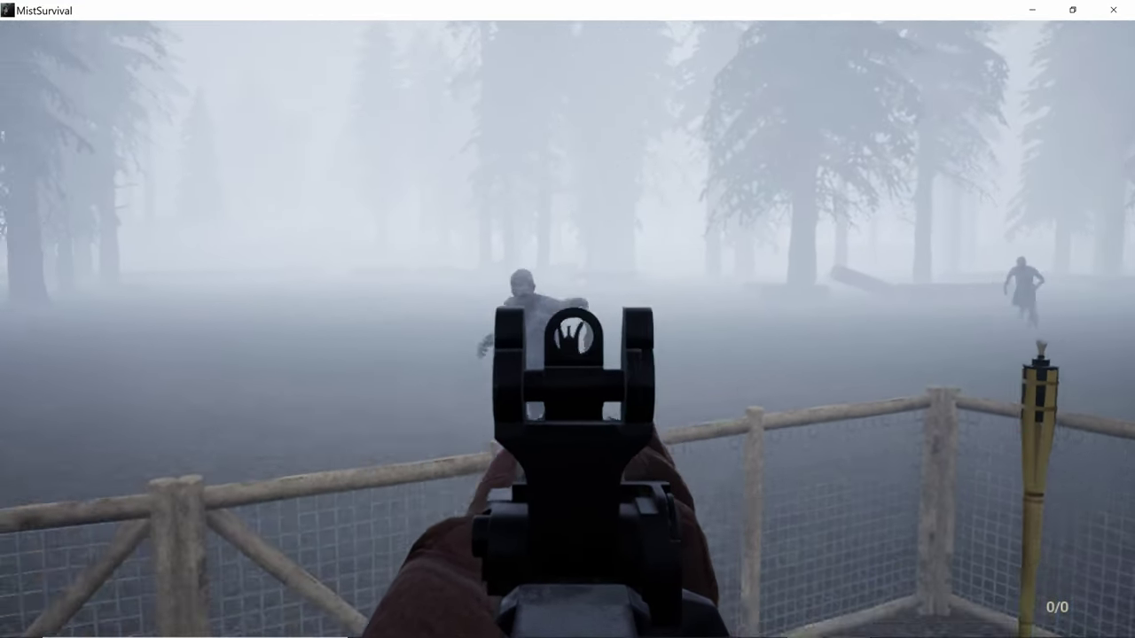
pyautogui.rightClick(567, 320)
pyautogui.press('s')
# Step: Swap the empty rifle for the spear and stab the zombies at the fence
pyautogui.press('4')
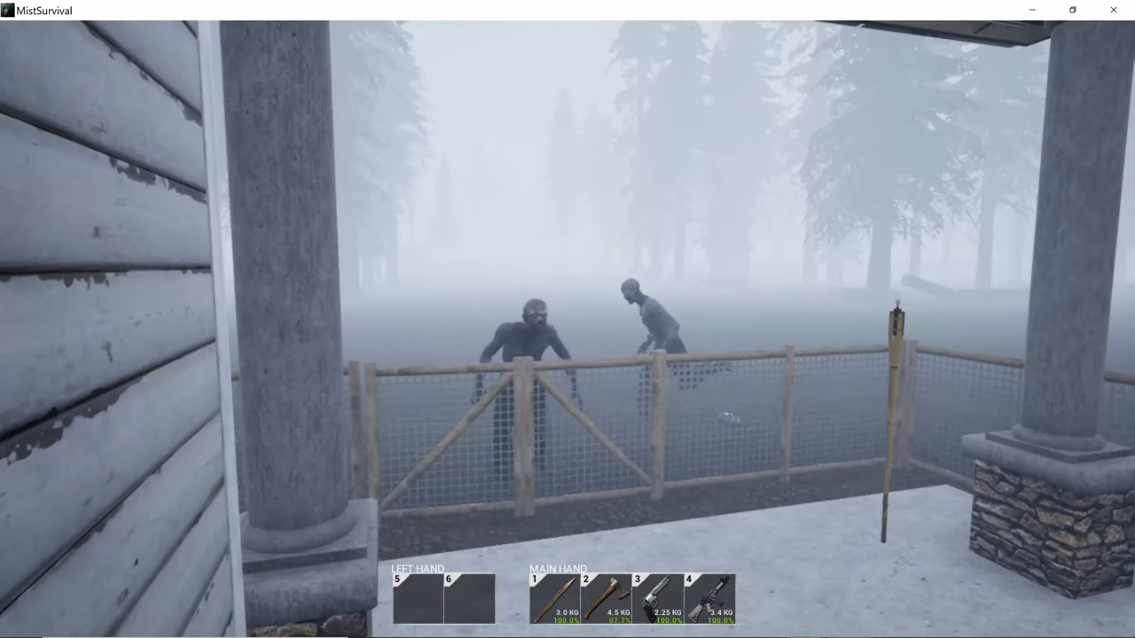
pyautogui.press('2')
pyautogui.press('2')
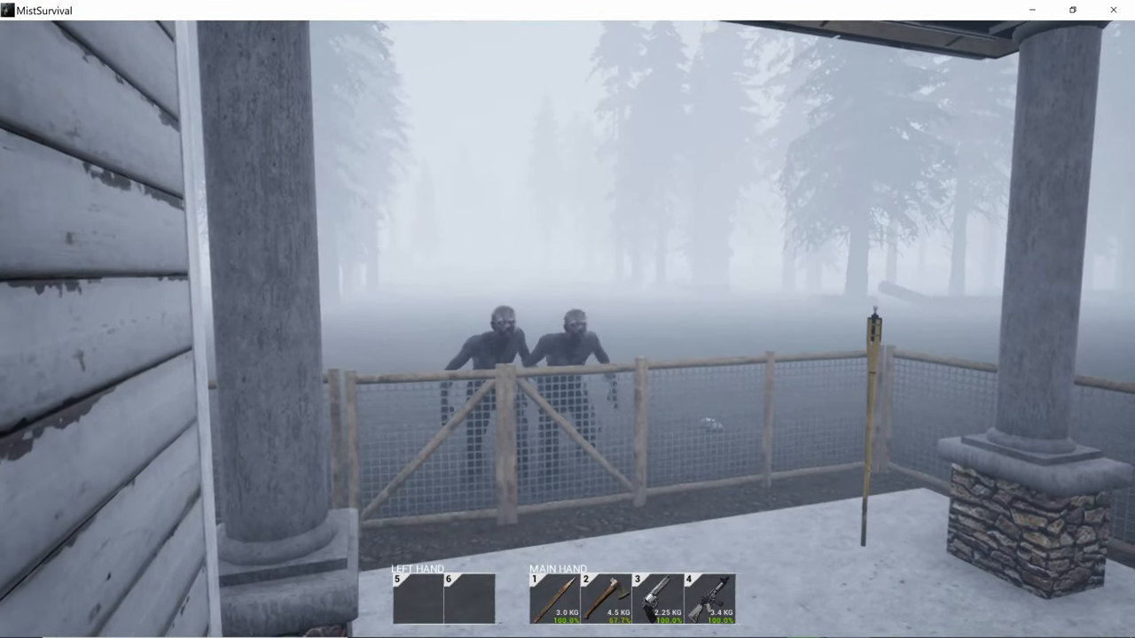
pyautogui.hotkey('shift', 'w')
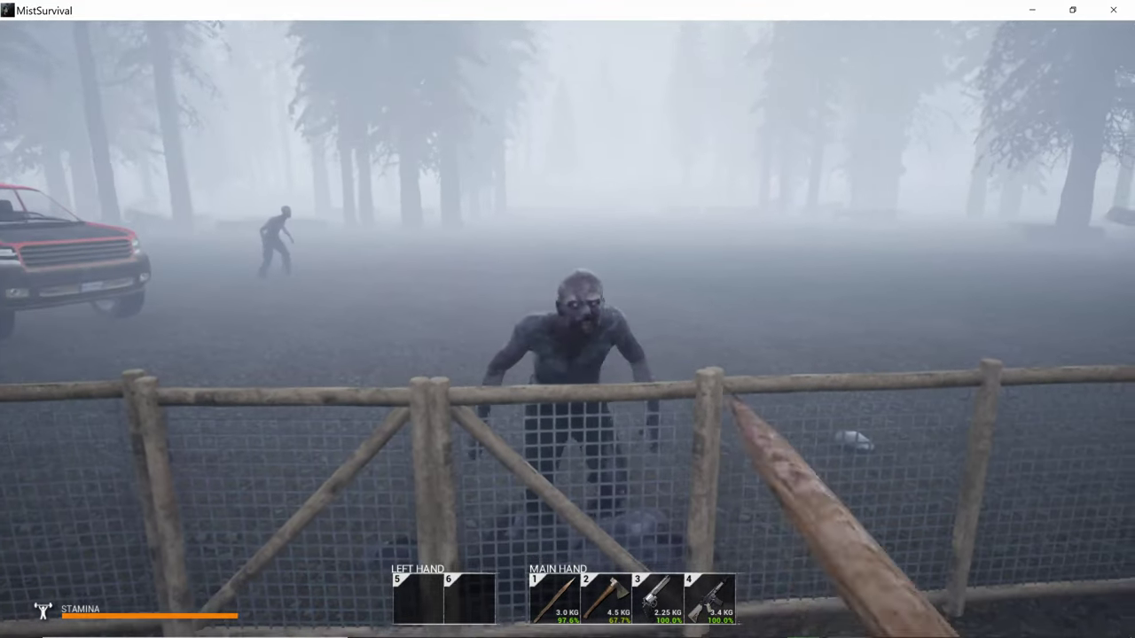
pyautogui.click(568, 319)
pyautogui.click(567, 319)
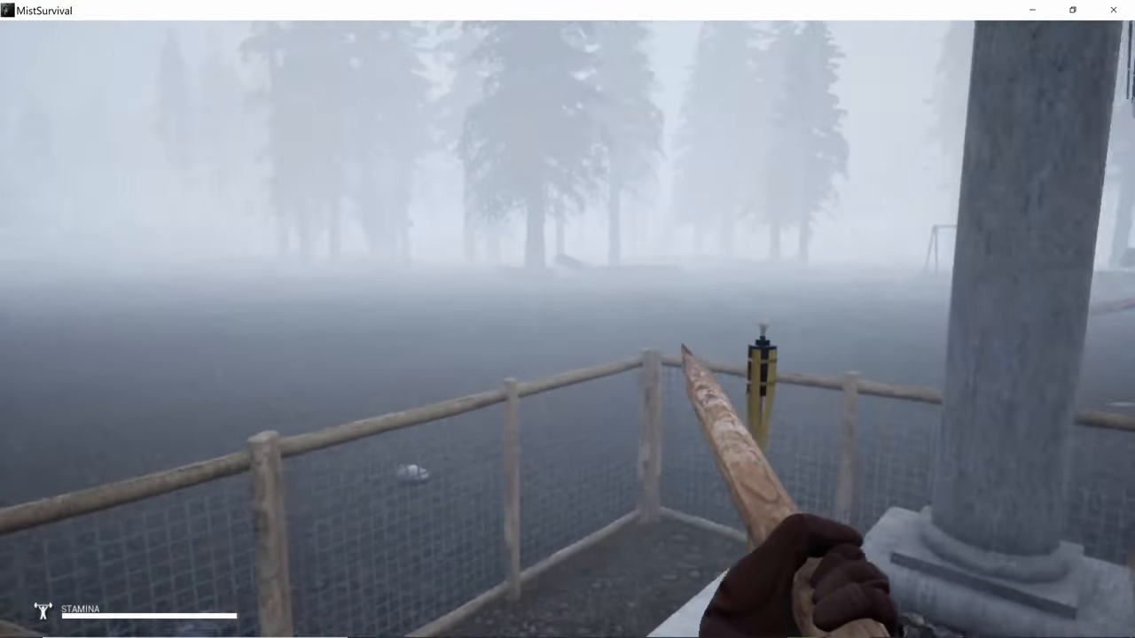
pyautogui.press('s')
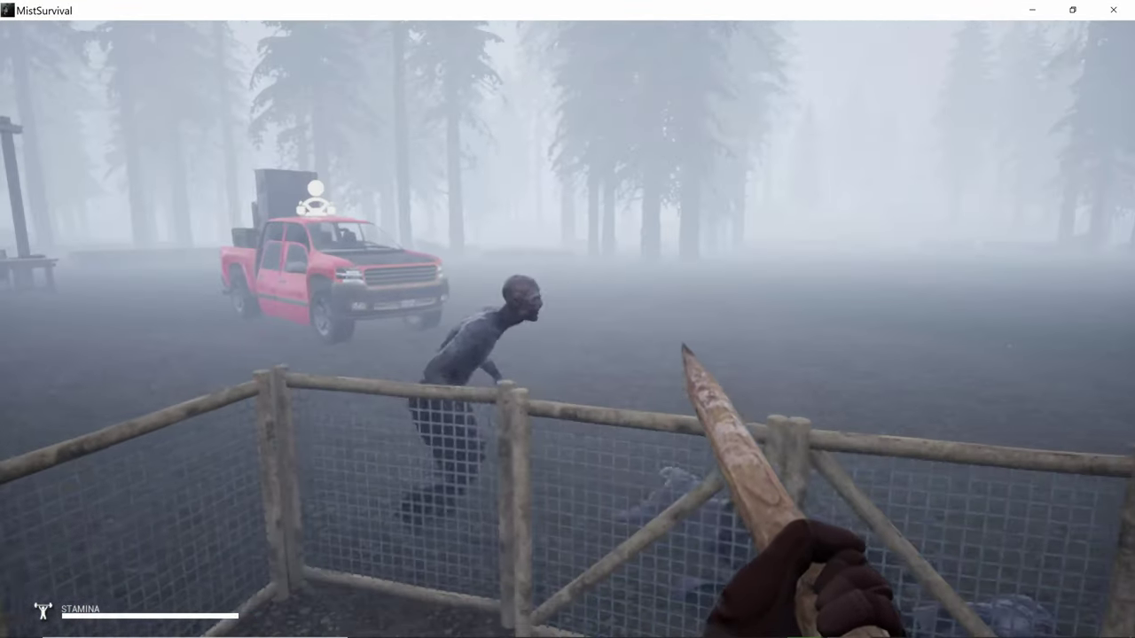
pyautogui.click(567, 319)
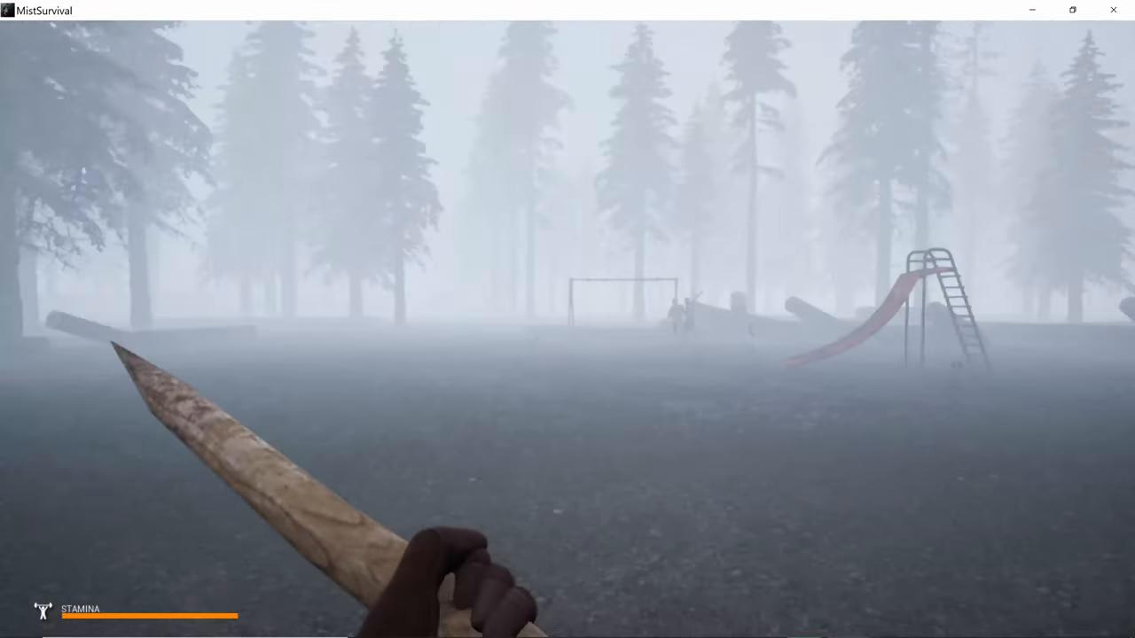
# Step: Walk to the playground and spear the zombie by the swing set until it falls
pyautogui.press('w')
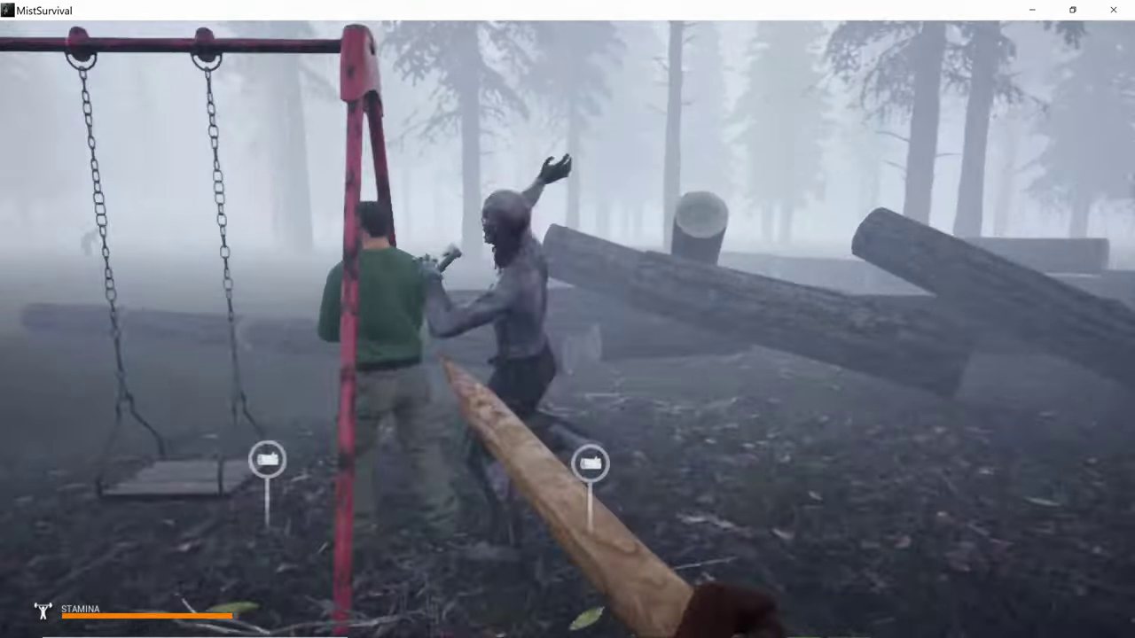
pyautogui.click(567, 319)
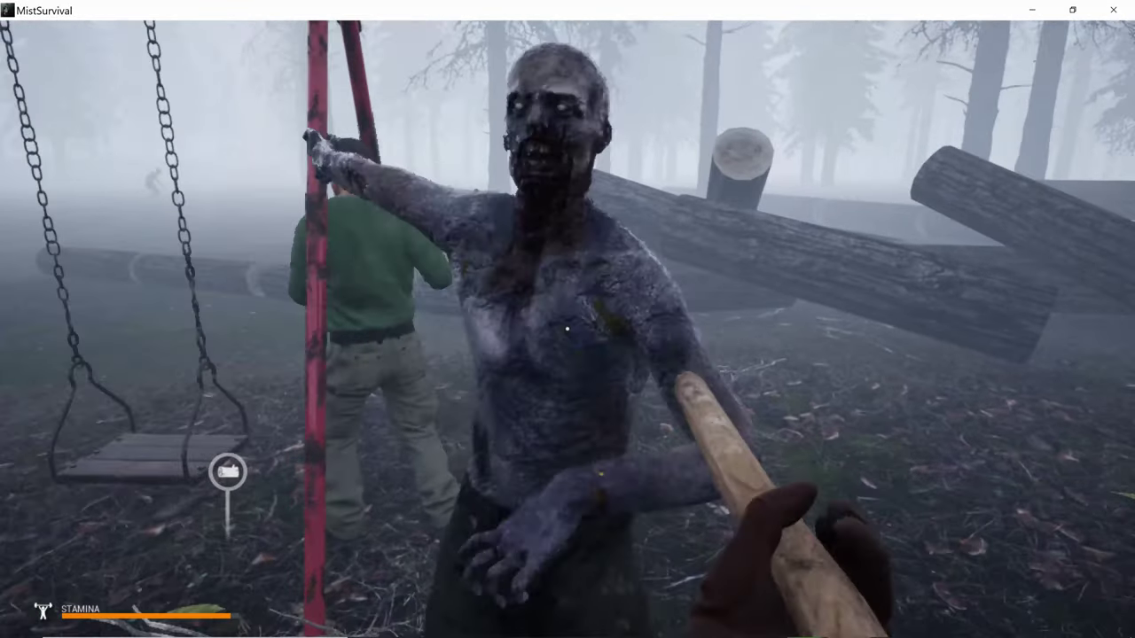
pyautogui.click(567, 319)
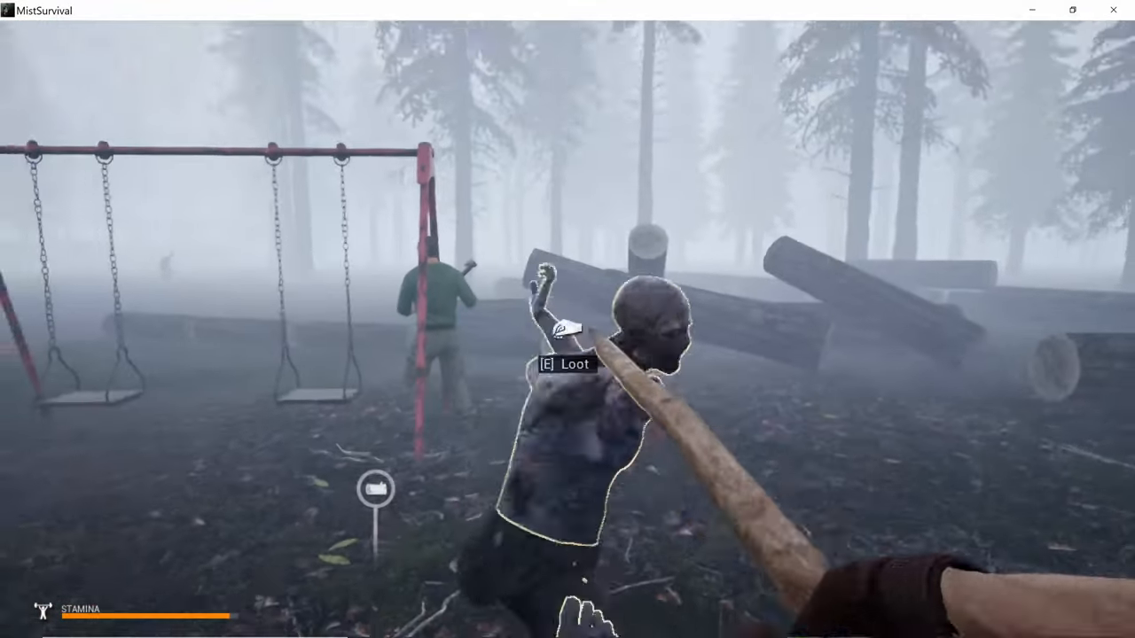
pyautogui.press('w')
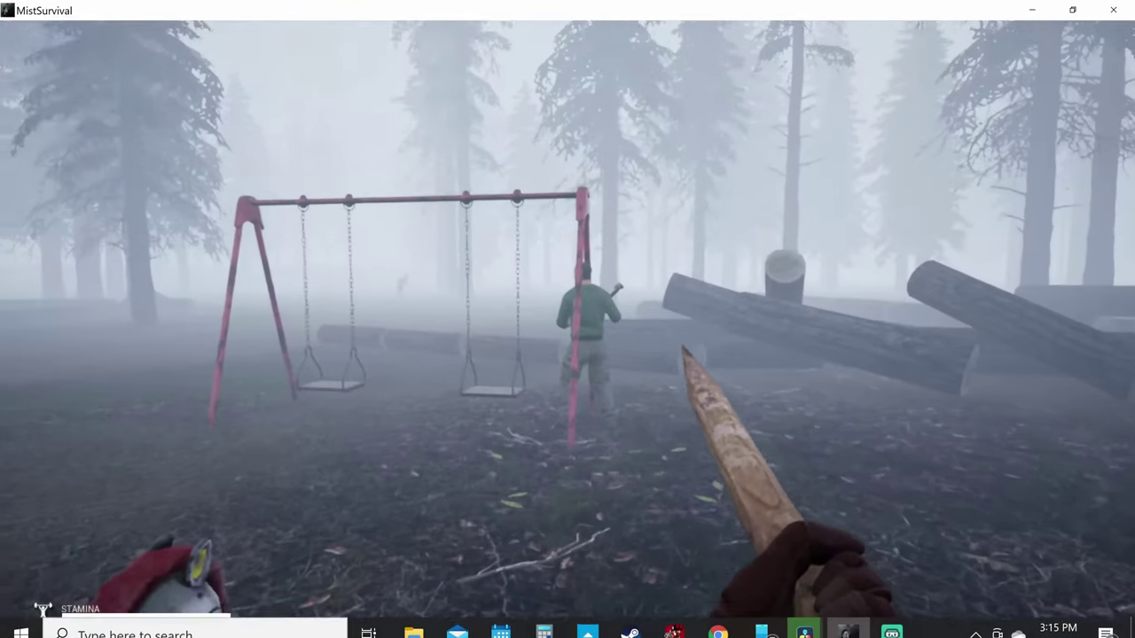
# Step: Check on the survivor at the swings, then head back toward the house
pyautogui.click(567, 319)
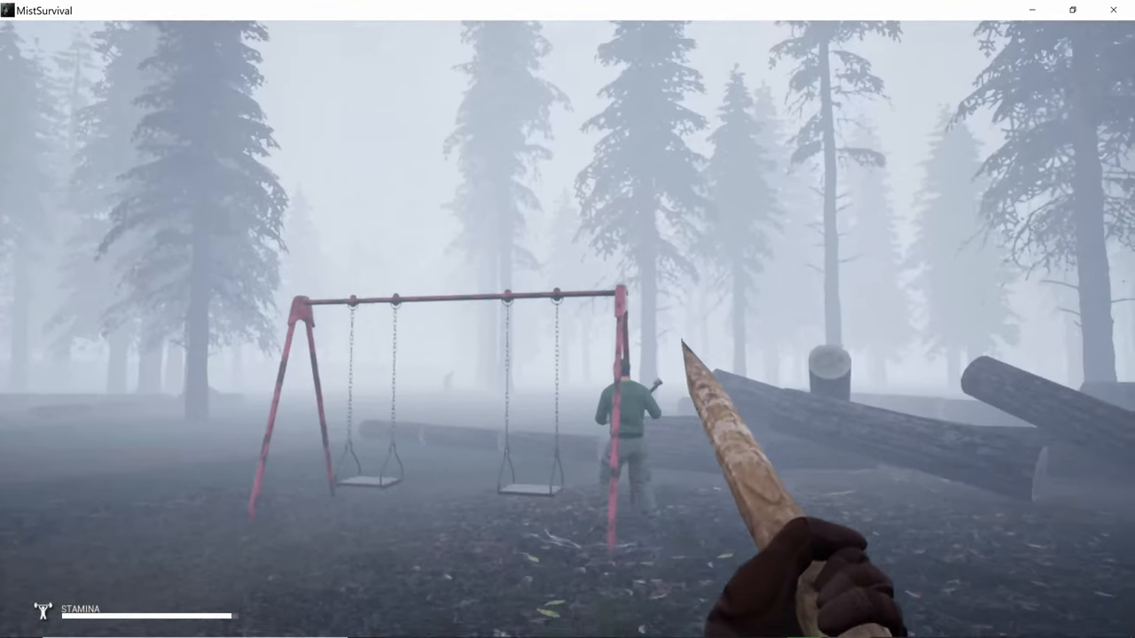
pyautogui.press('w')
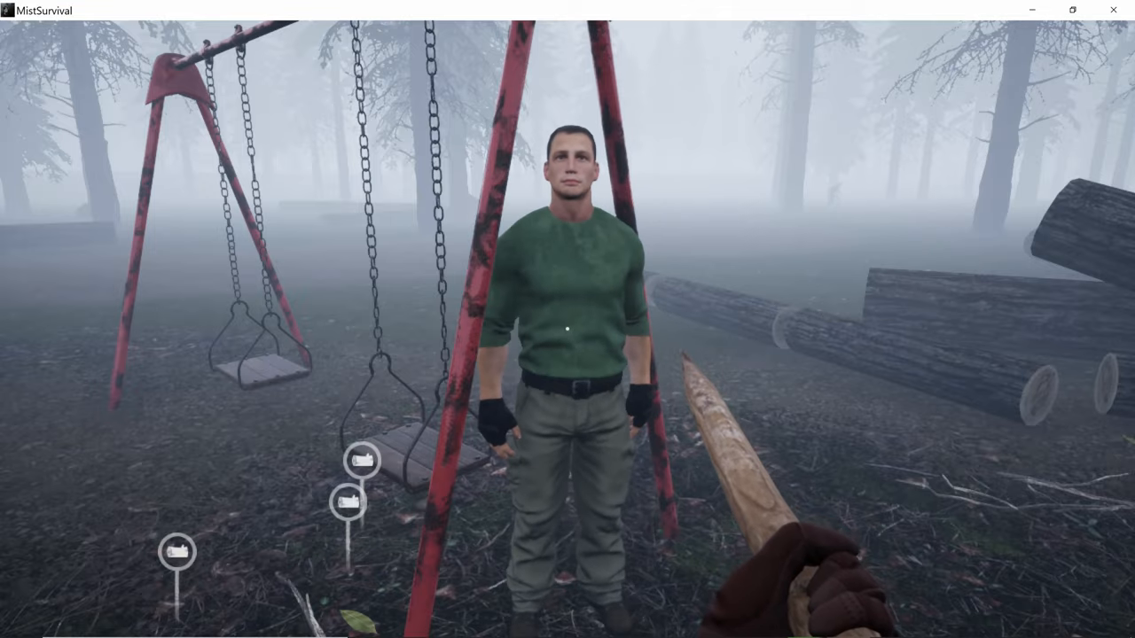
pyautogui.hotkey('shift', 'w')
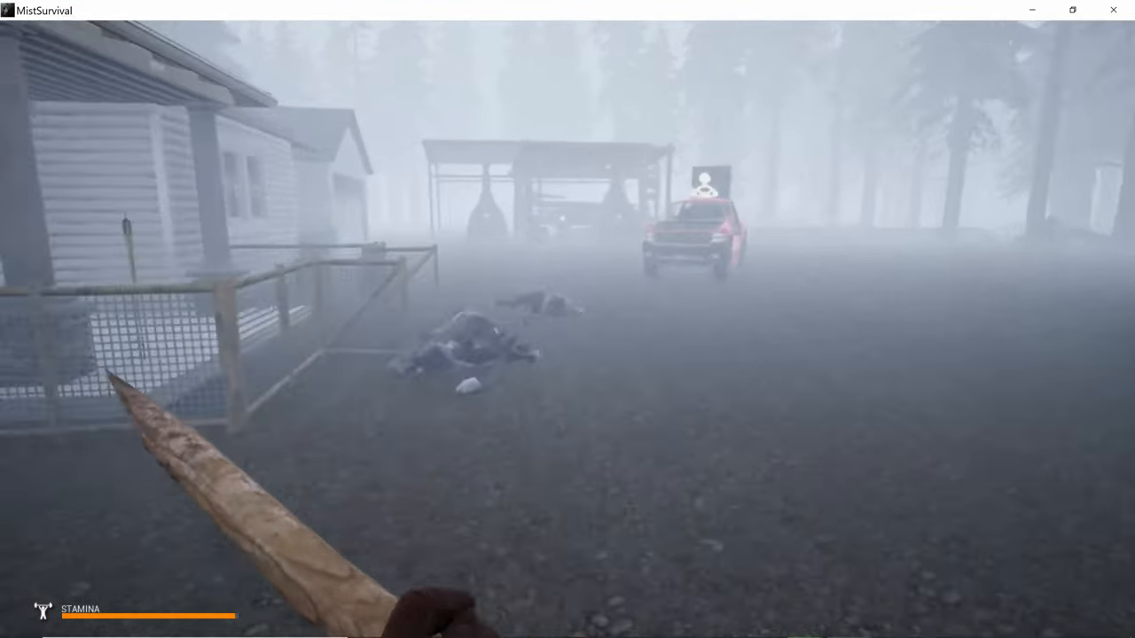
# Step: Dismiss Shelter Command at the door and spear the two zombies in the doorway and by the stairs
pyautogui.press('w')
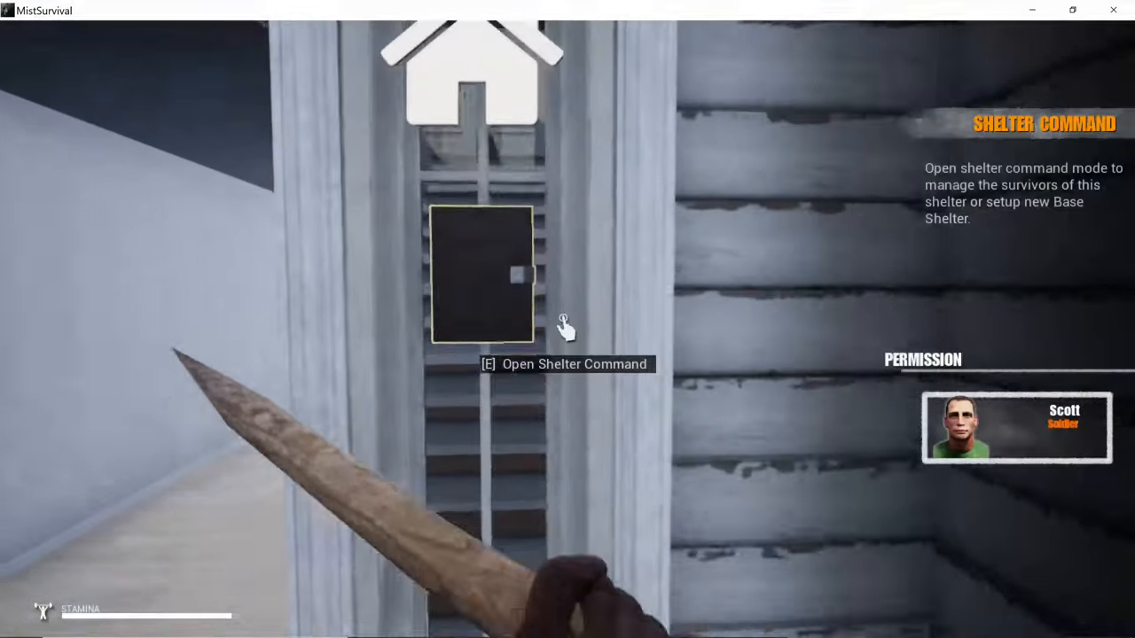
pyautogui.press('e')
pyautogui.press('Escape')
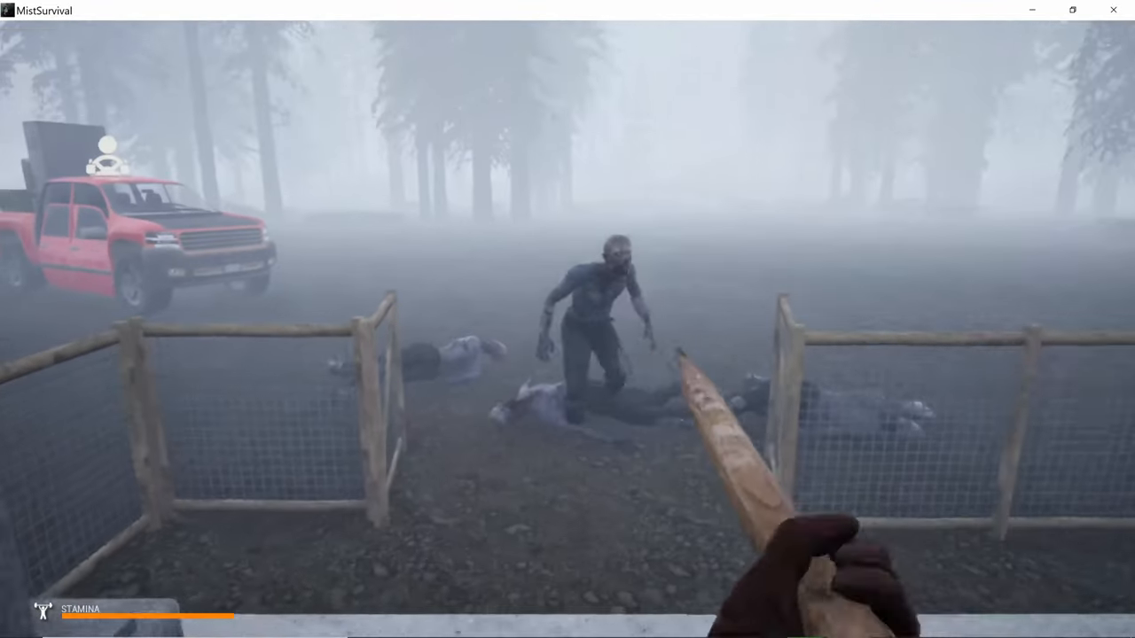
pyautogui.press('s')
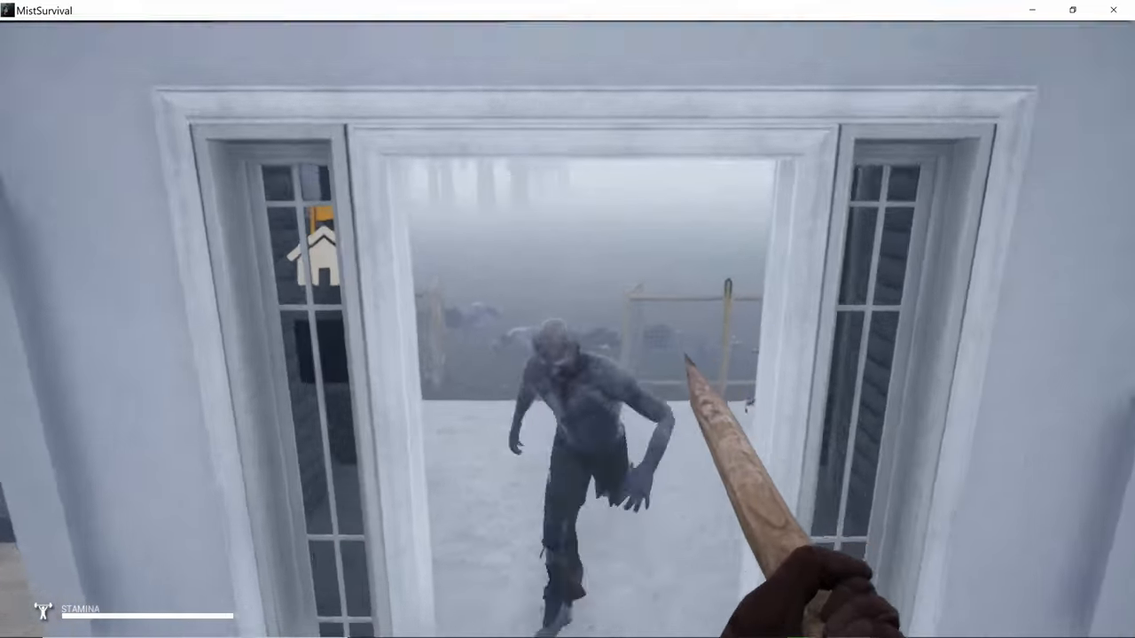
pyautogui.click(568, 319)
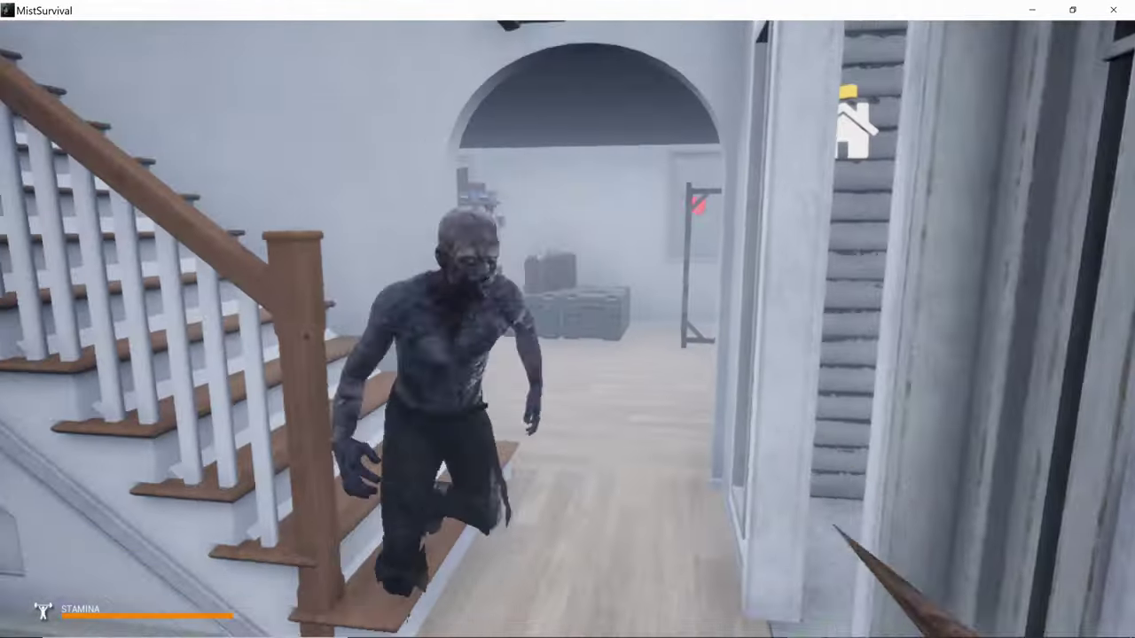
pyautogui.click(568, 319)
pyautogui.press('s')
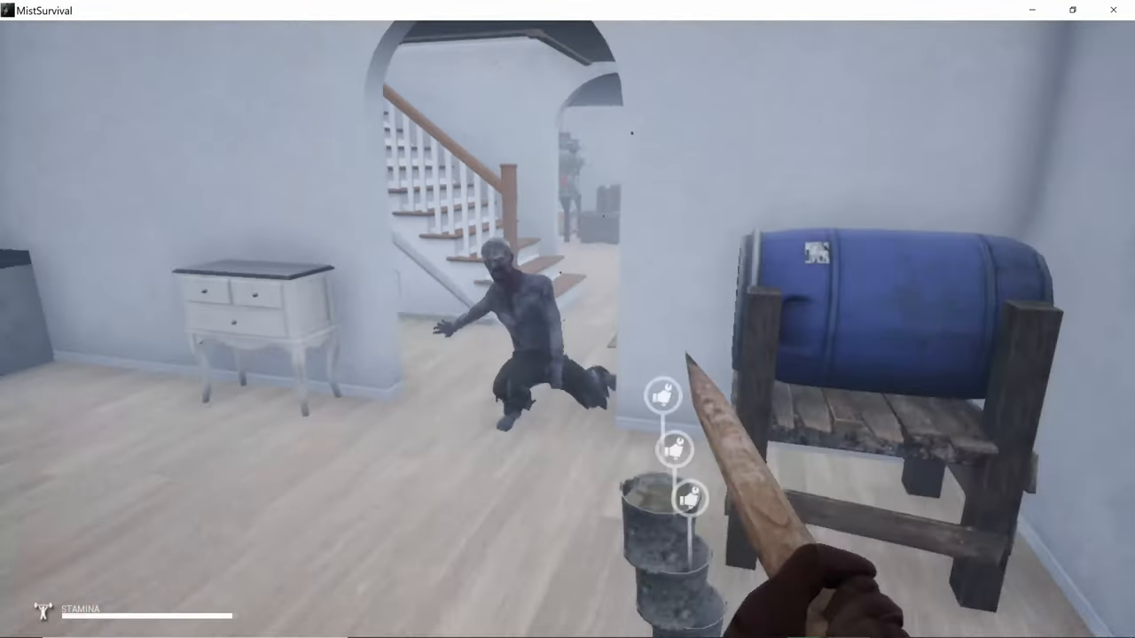
# Step: Circle through the fenced yard, follow Scott back into the hallway and approach the dead zombie
pyautogui.press('w')
pyautogui.press('w')
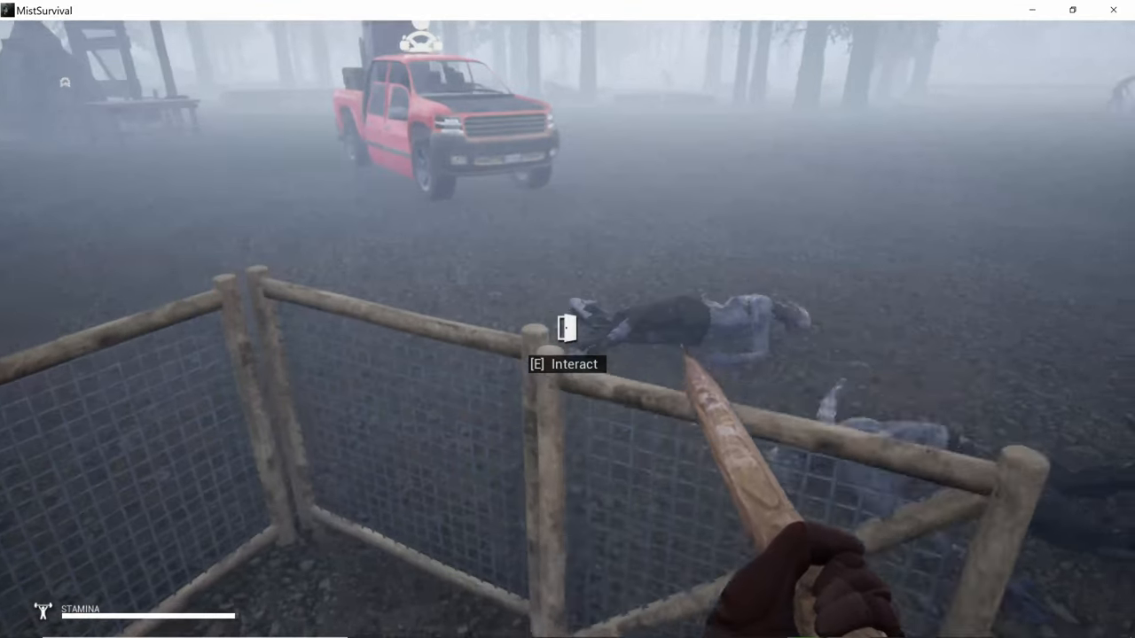
pyautogui.press('w')
pyautogui.press('w')
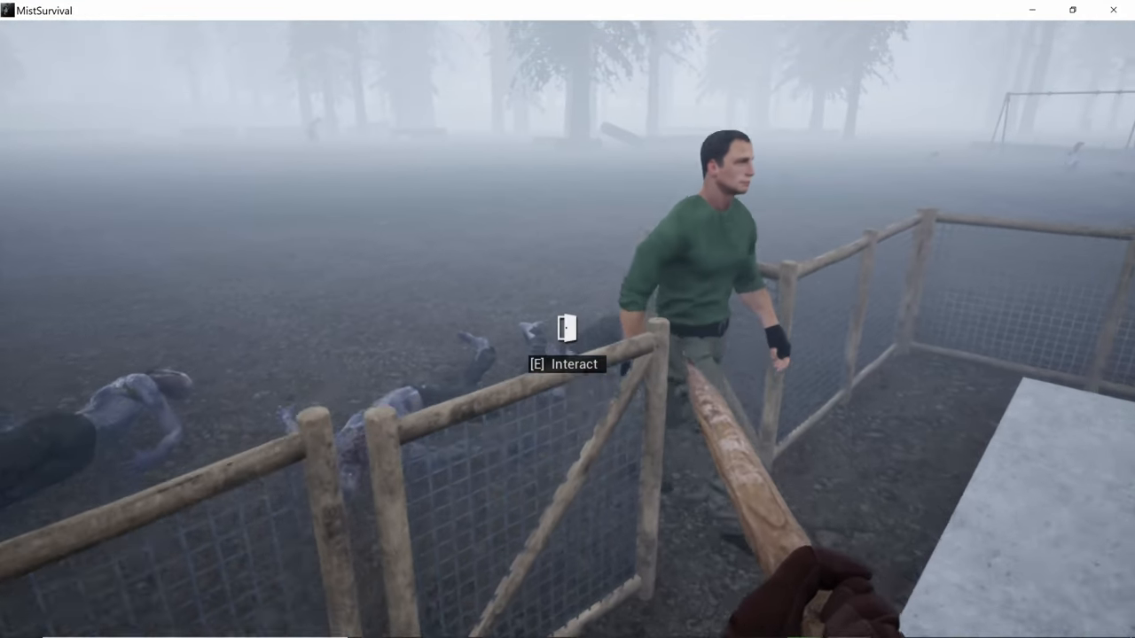
pyautogui.press('w')
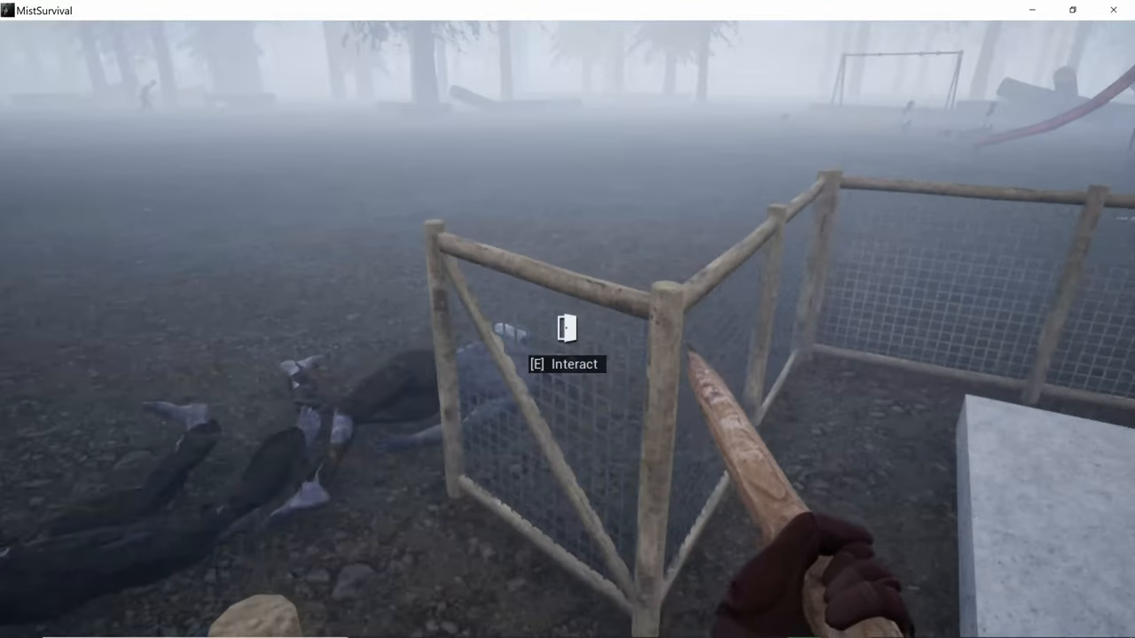
pyautogui.press('w')
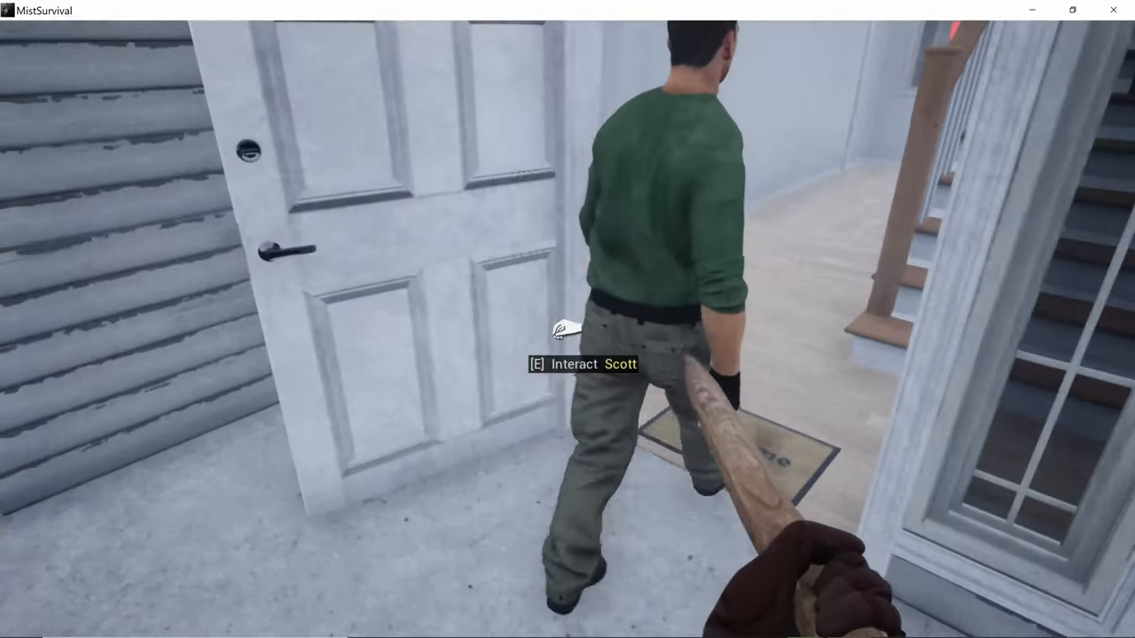
pyautogui.press('w')
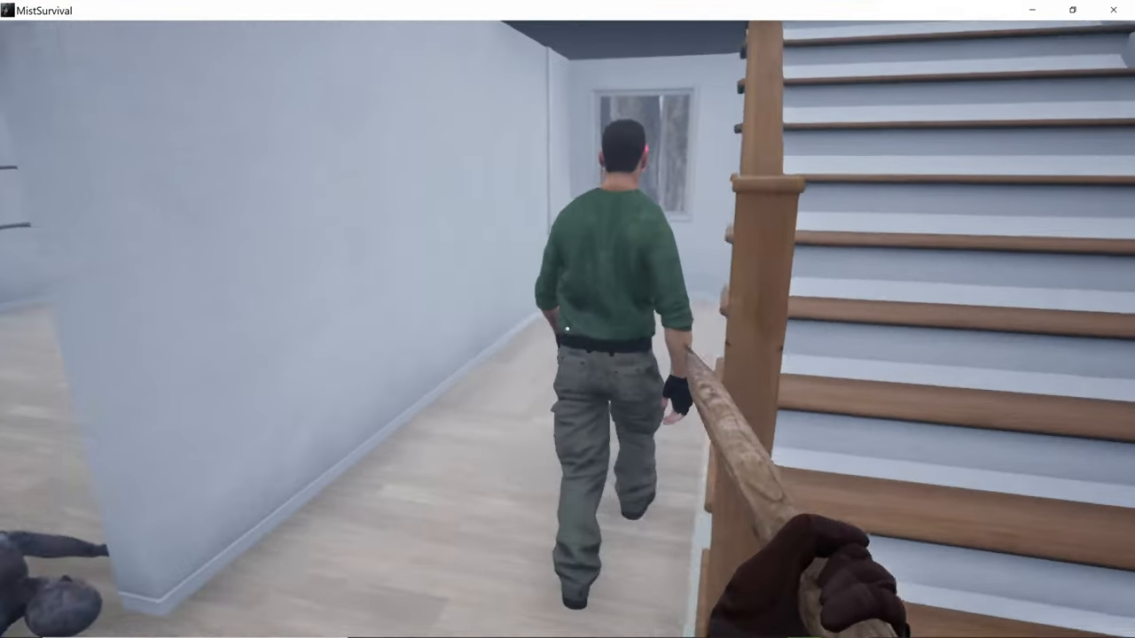
pyautogui.press('w')
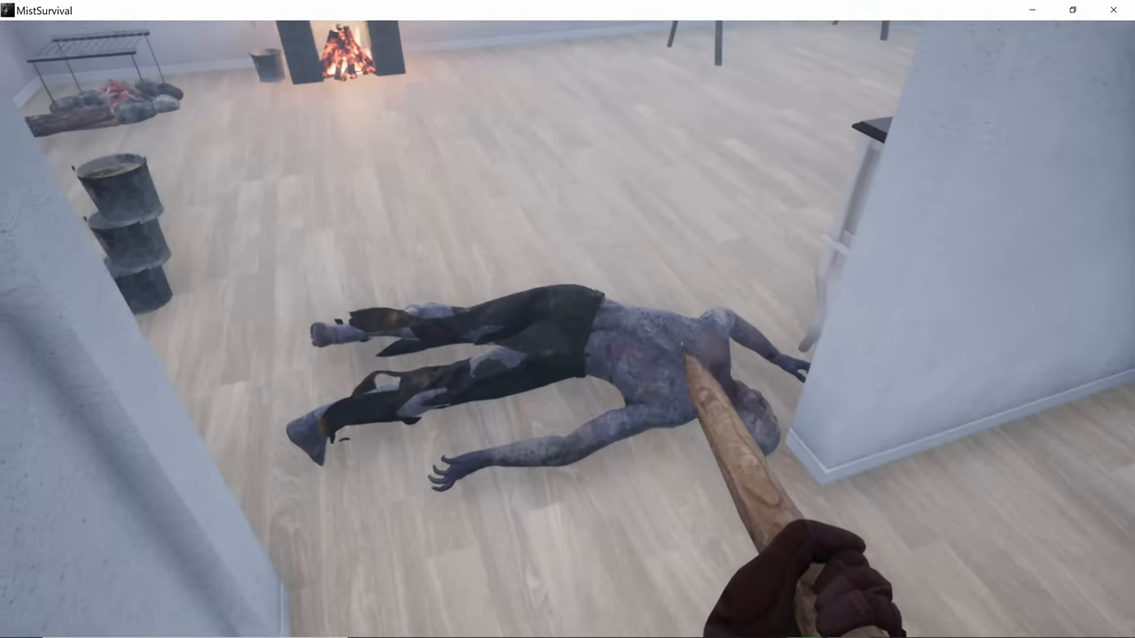
# Step: Loot all items from the zombie corpse inside the house
pyautogui.press('e')
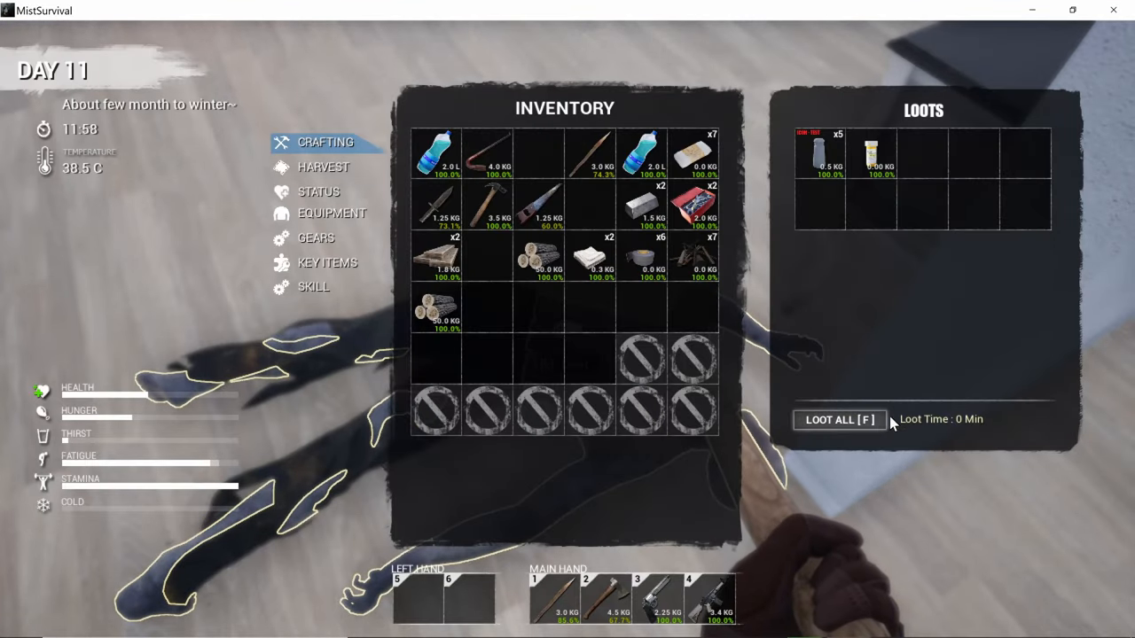
pyautogui.click(864, 418)
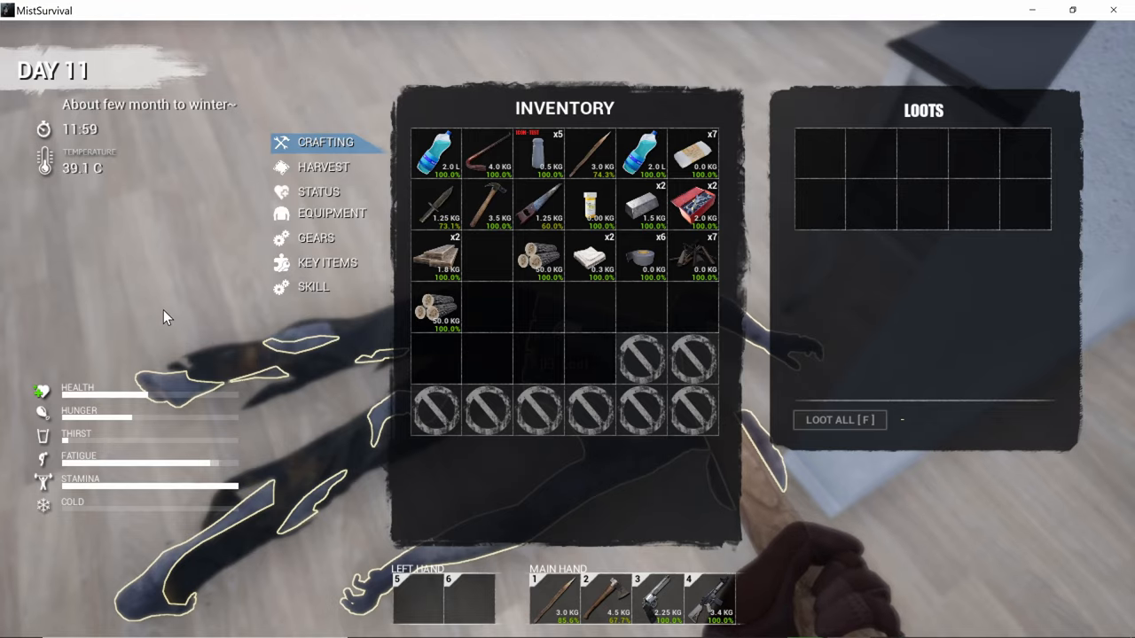
pyautogui.press('Tab')
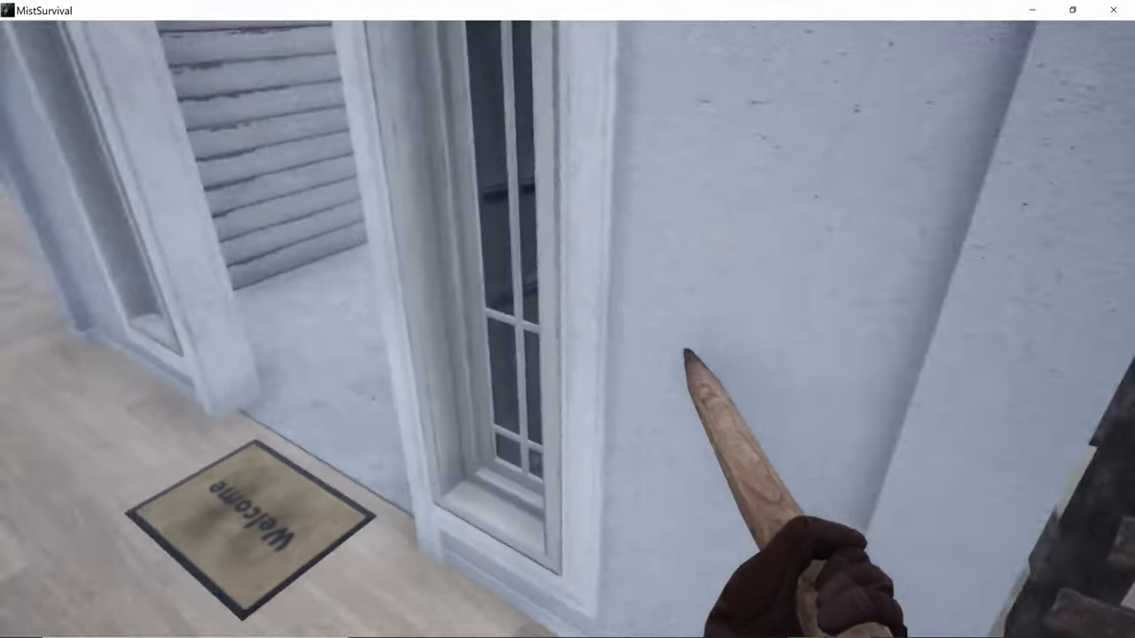
# Step: Walk out onto the porch and over to its corner
pyautogui.press('w')
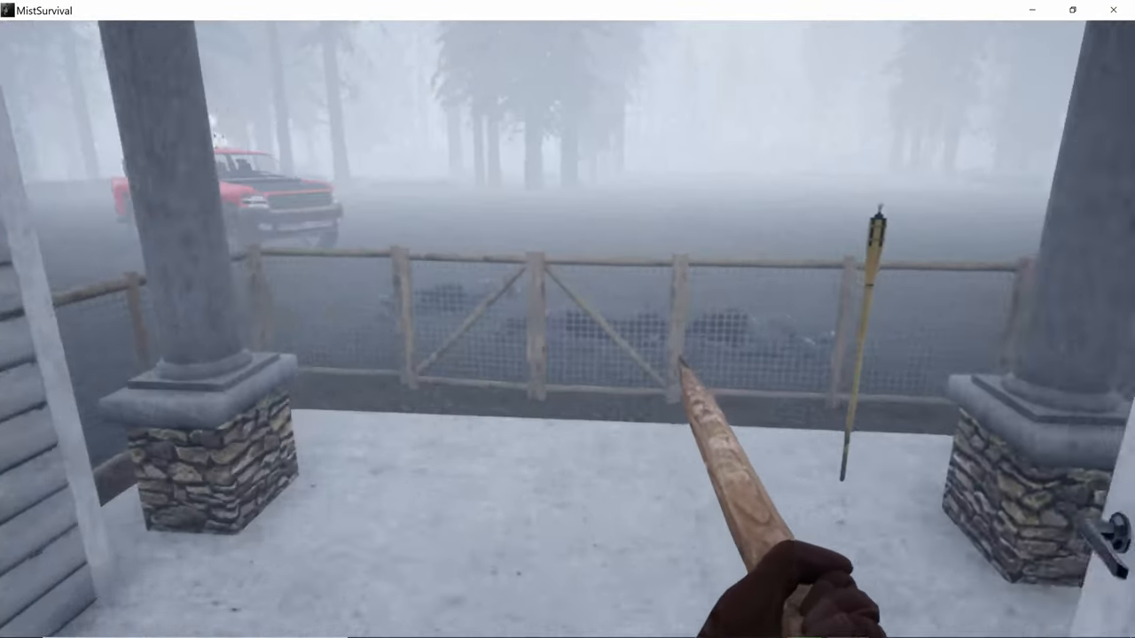
pyautogui.press('w')
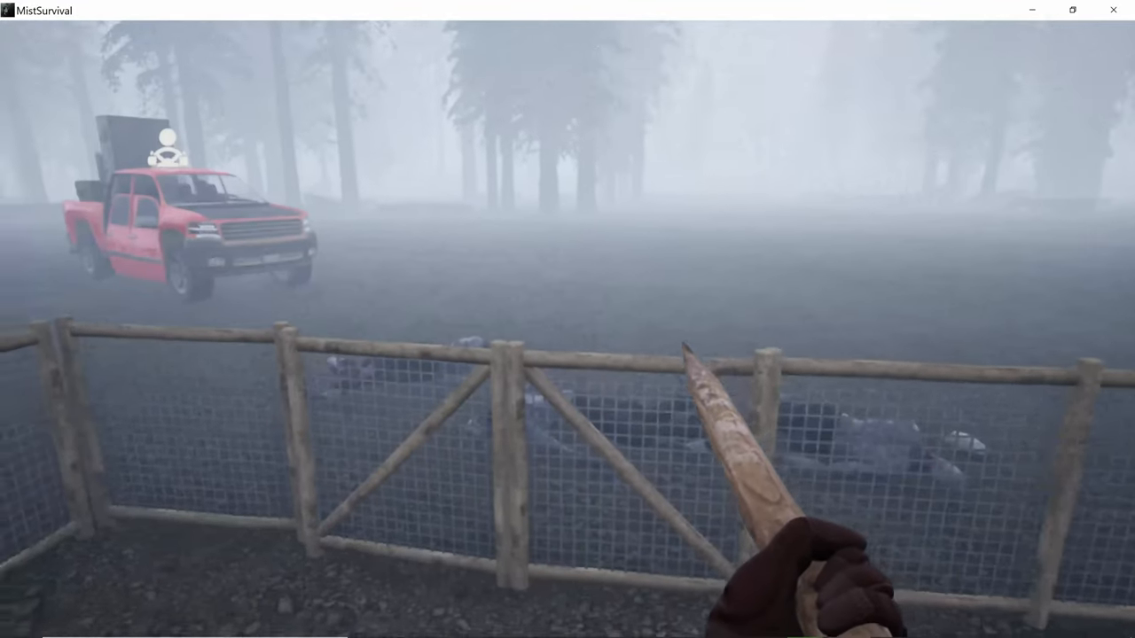
# Step: Go through the fence gate and loot everything from the nearest body
pyautogui.press('e')
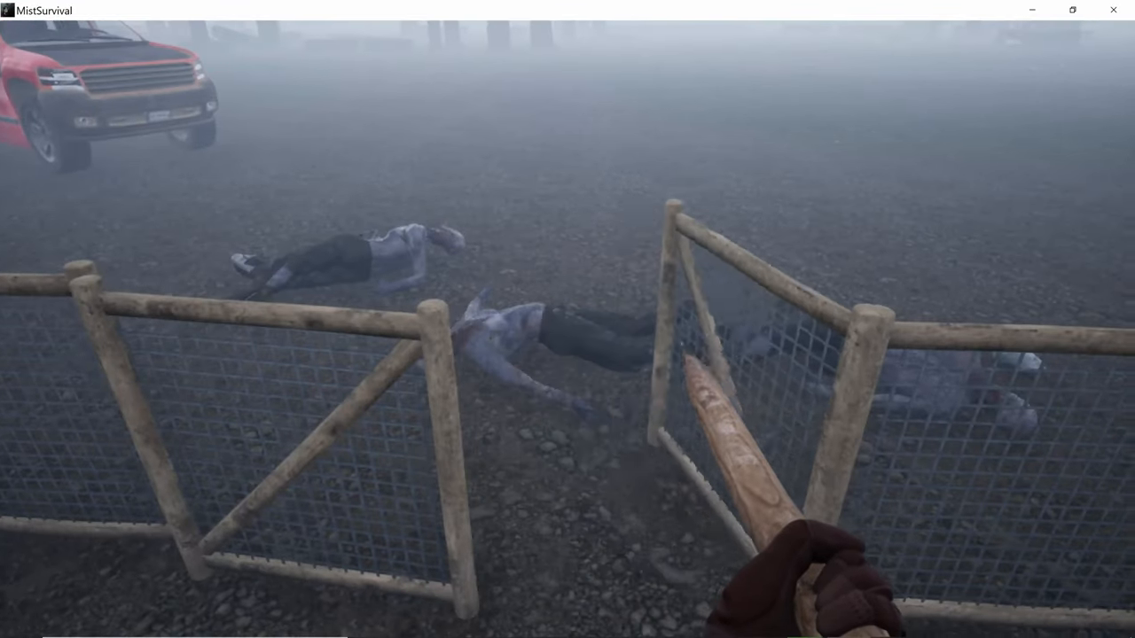
pyautogui.press('w')
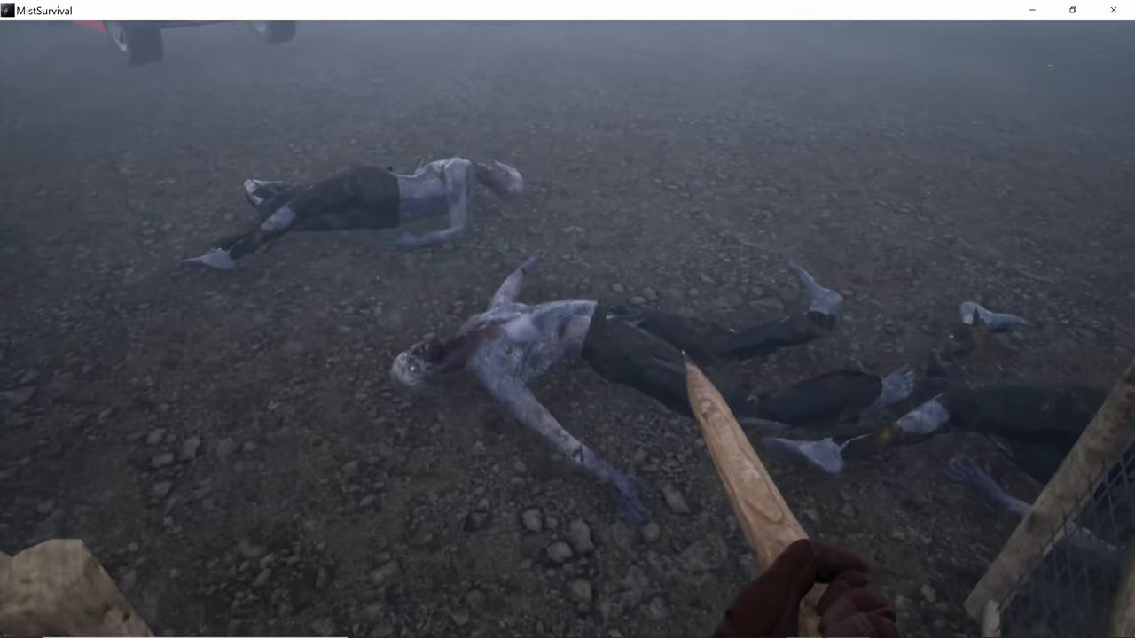
pyautogui.press('e')
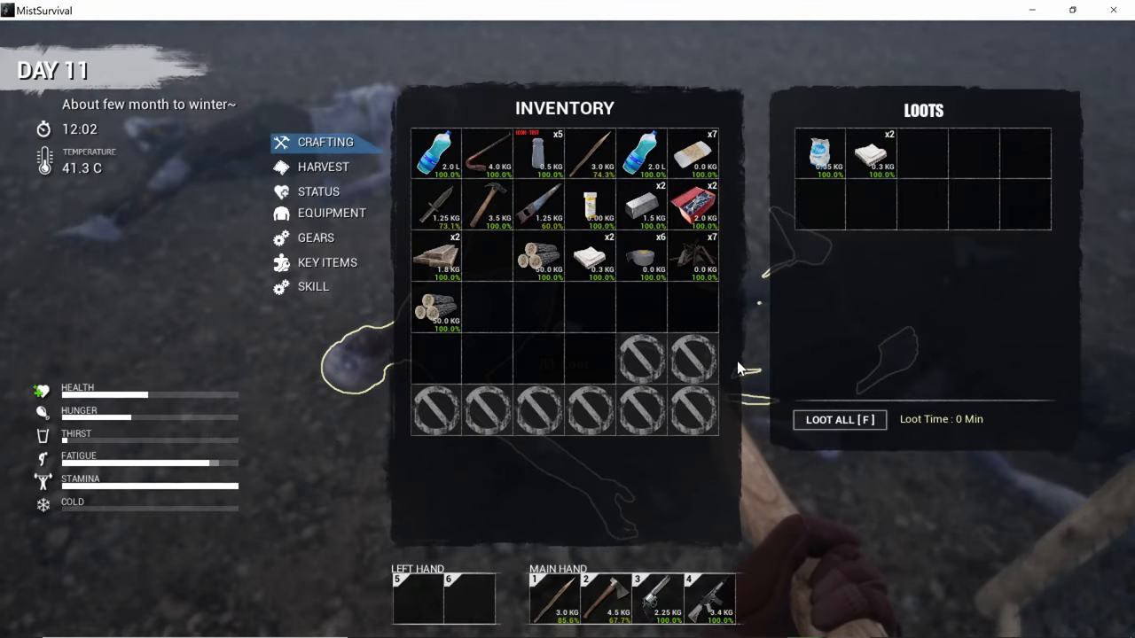
pyautogui.click(818, 417)
pyautogui.press('Tab')
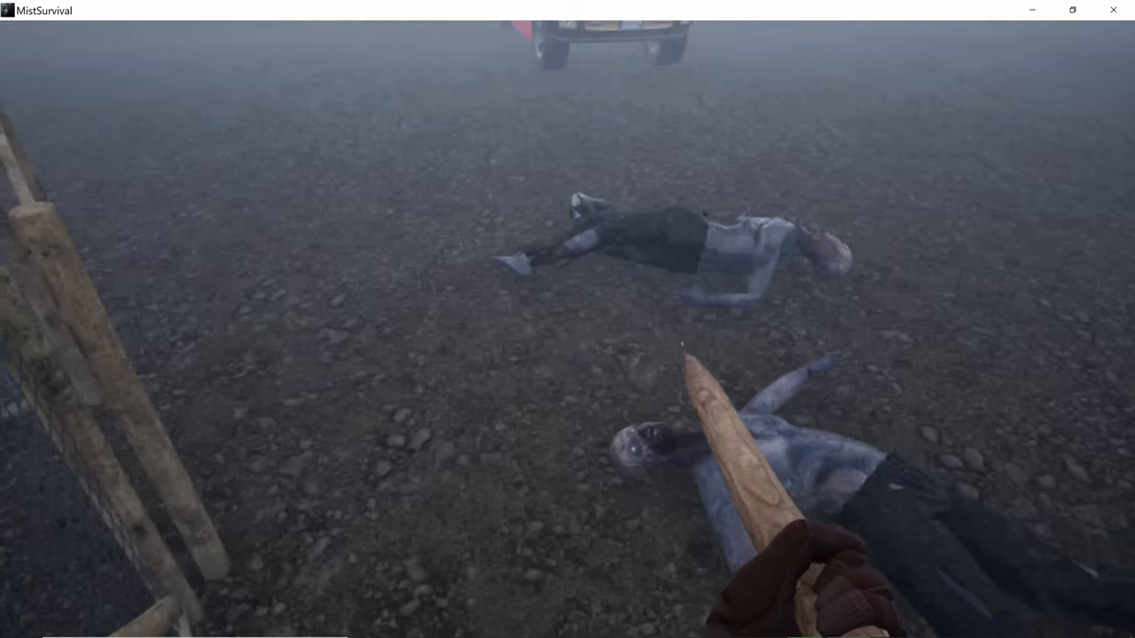
# Step: Loot all from the second and third bodies, then return to the porch
pyautogui.press('w')
pyautogui.press('e')
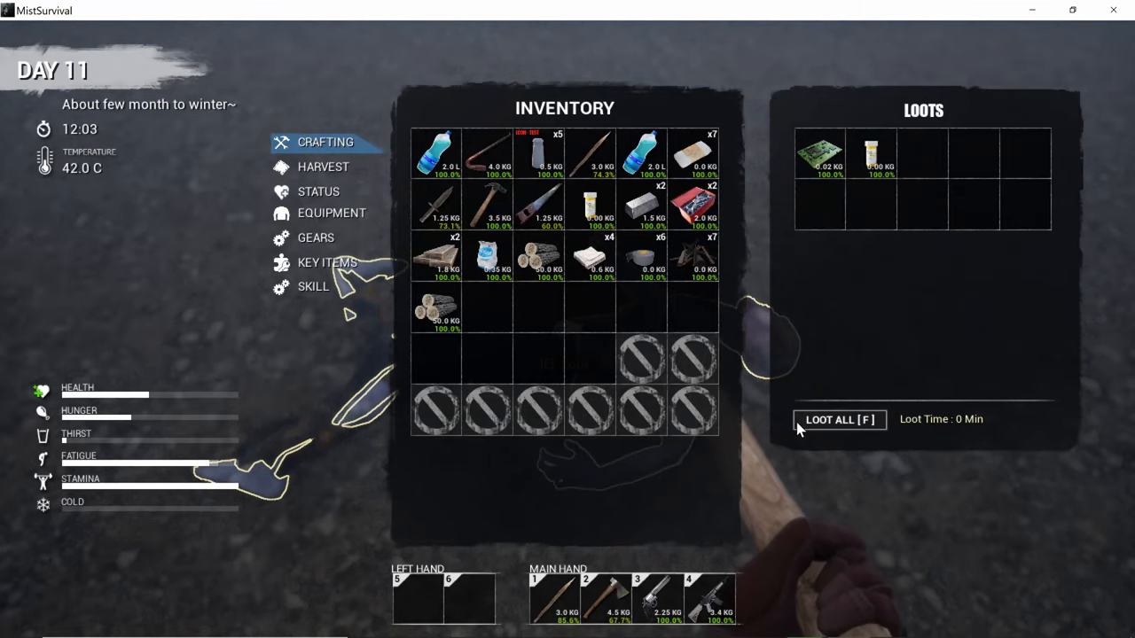
pyautogui.click(841, 424)
pyautogui.press('Tab')
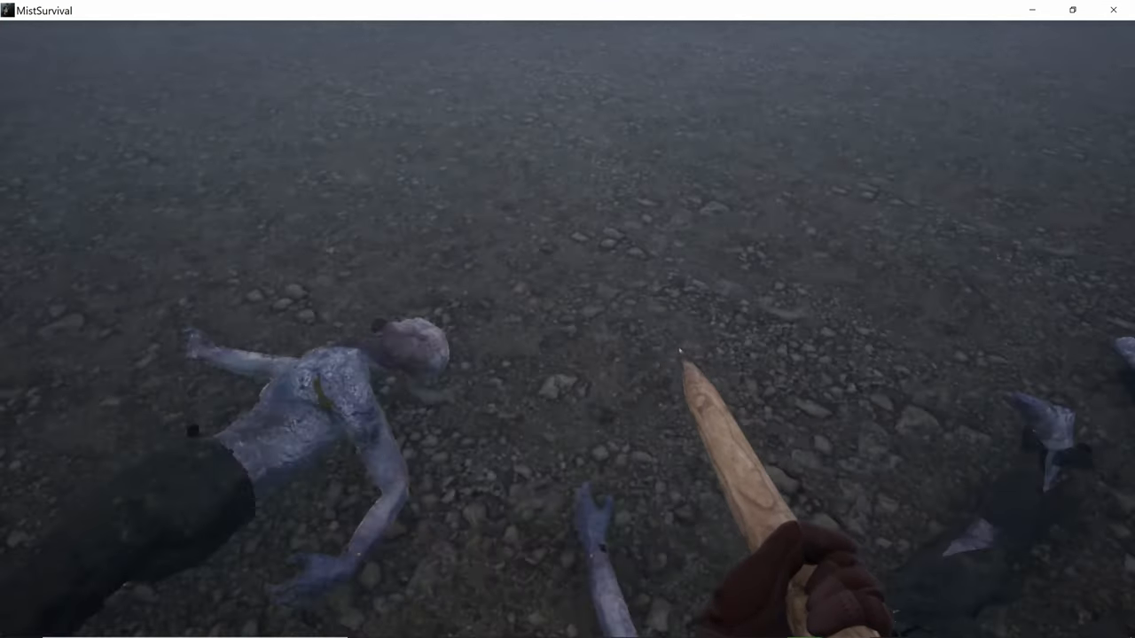
pyautogui.press('e')
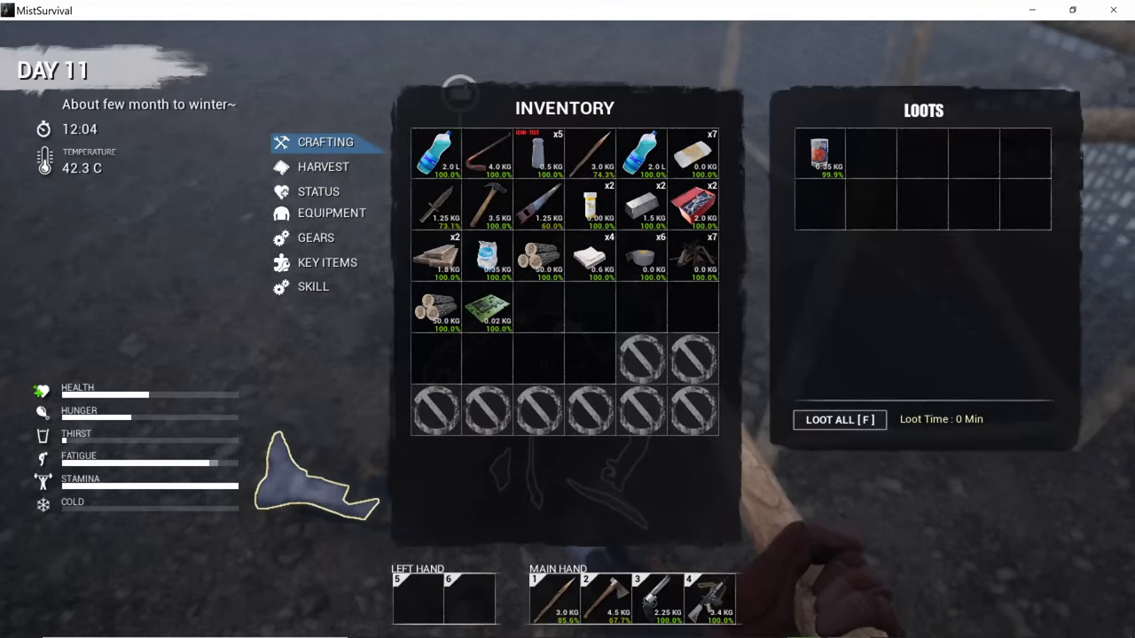
pyautogui.click(847, 418)
pyautogui.press('Tab')
pyautogui.press('w')
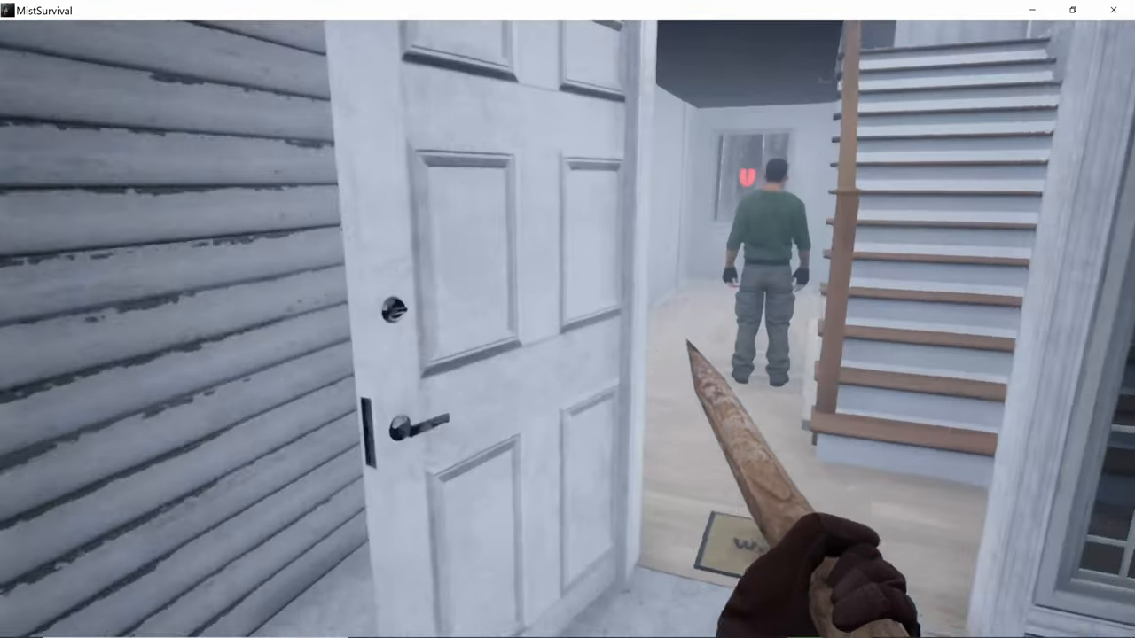
# Step: Close the front door with Scott inside, walk to the fence and back onto the porch
pyautogui.press('e')
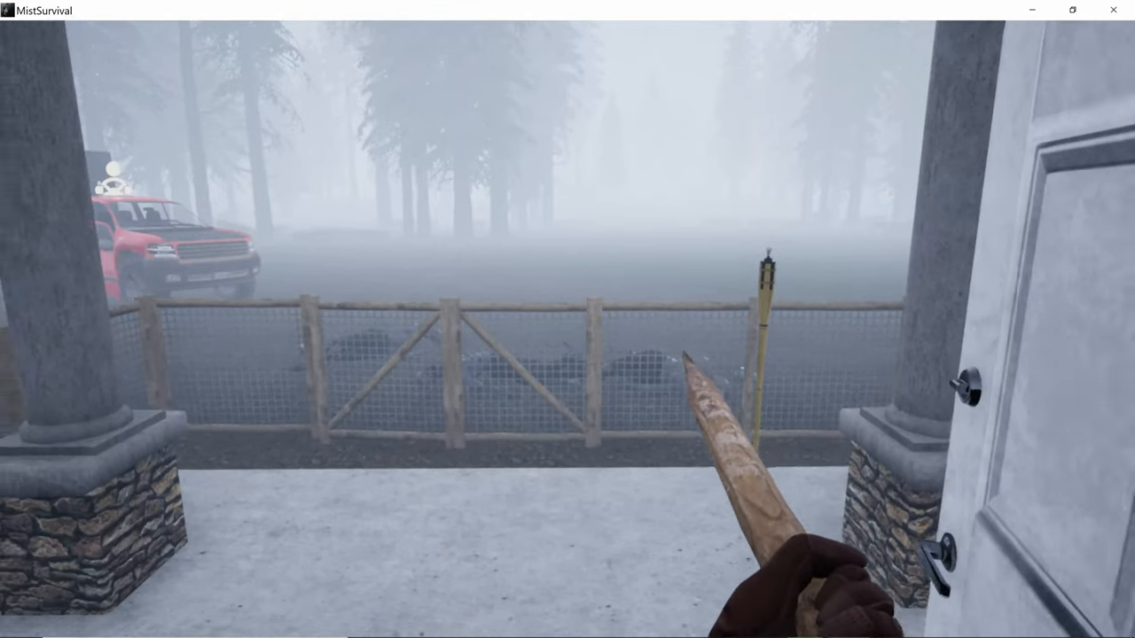
pyautogui.press('w')
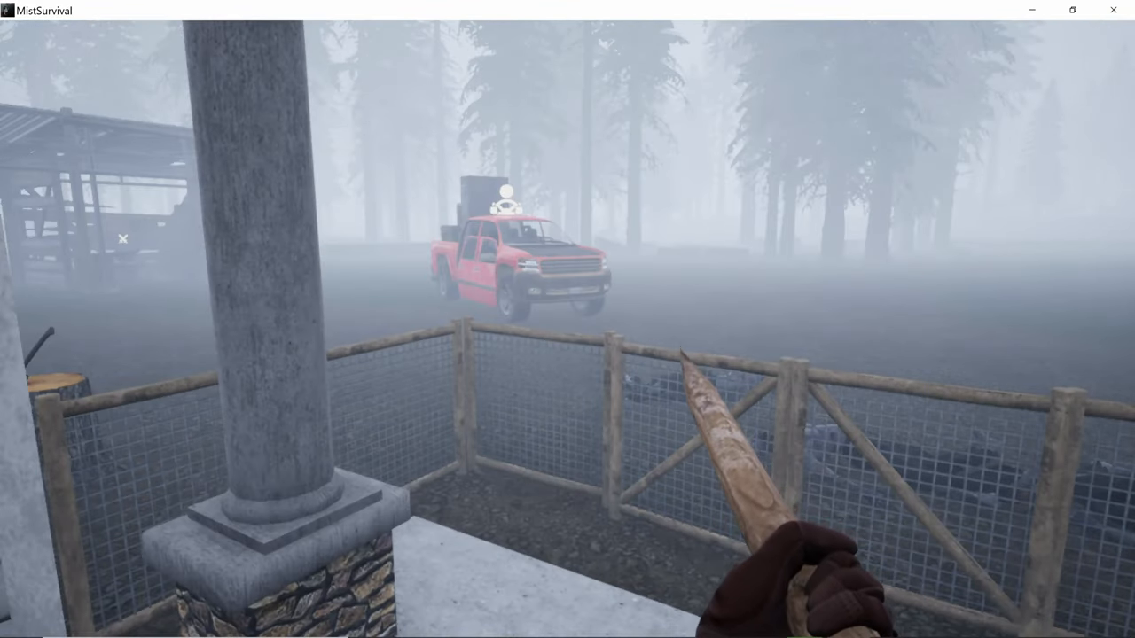
pyautogui.press('w')
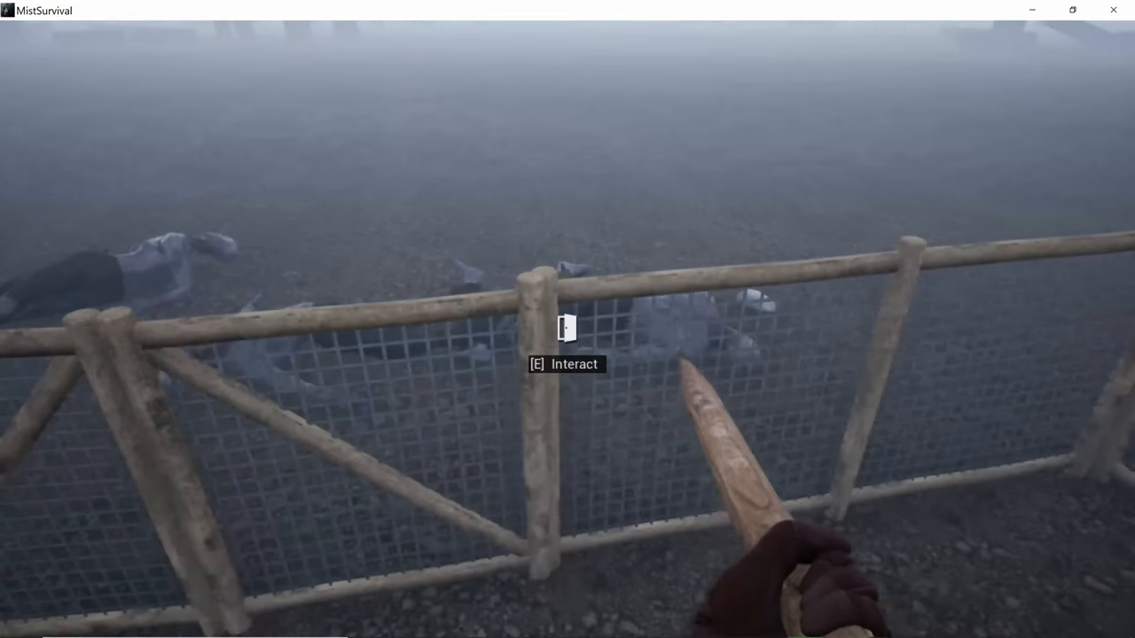
pyautogui.press('w')
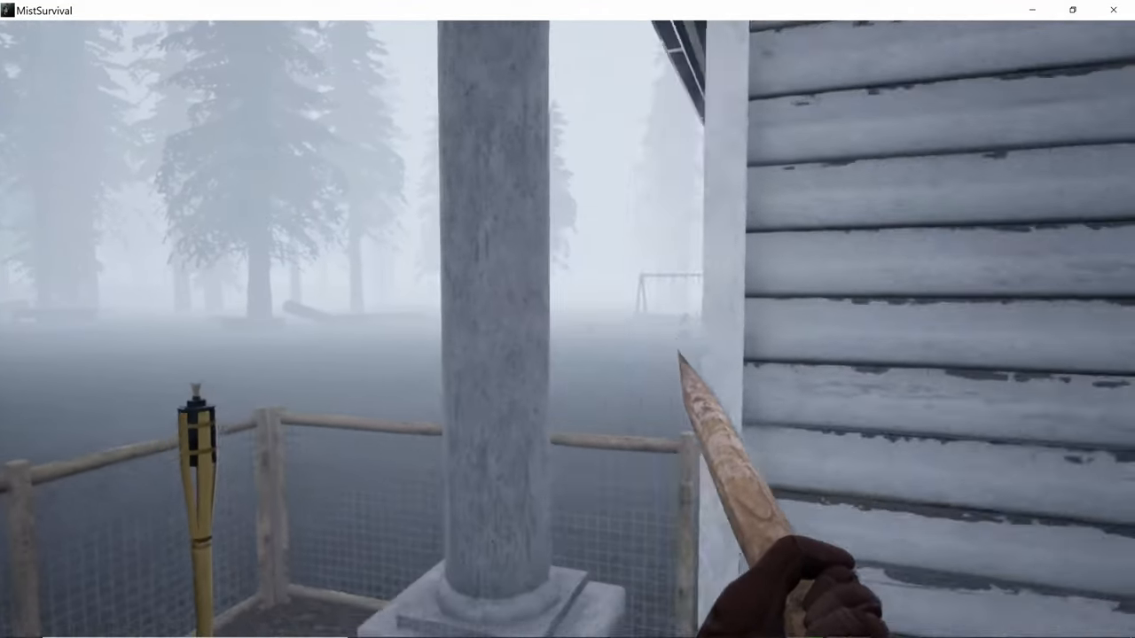